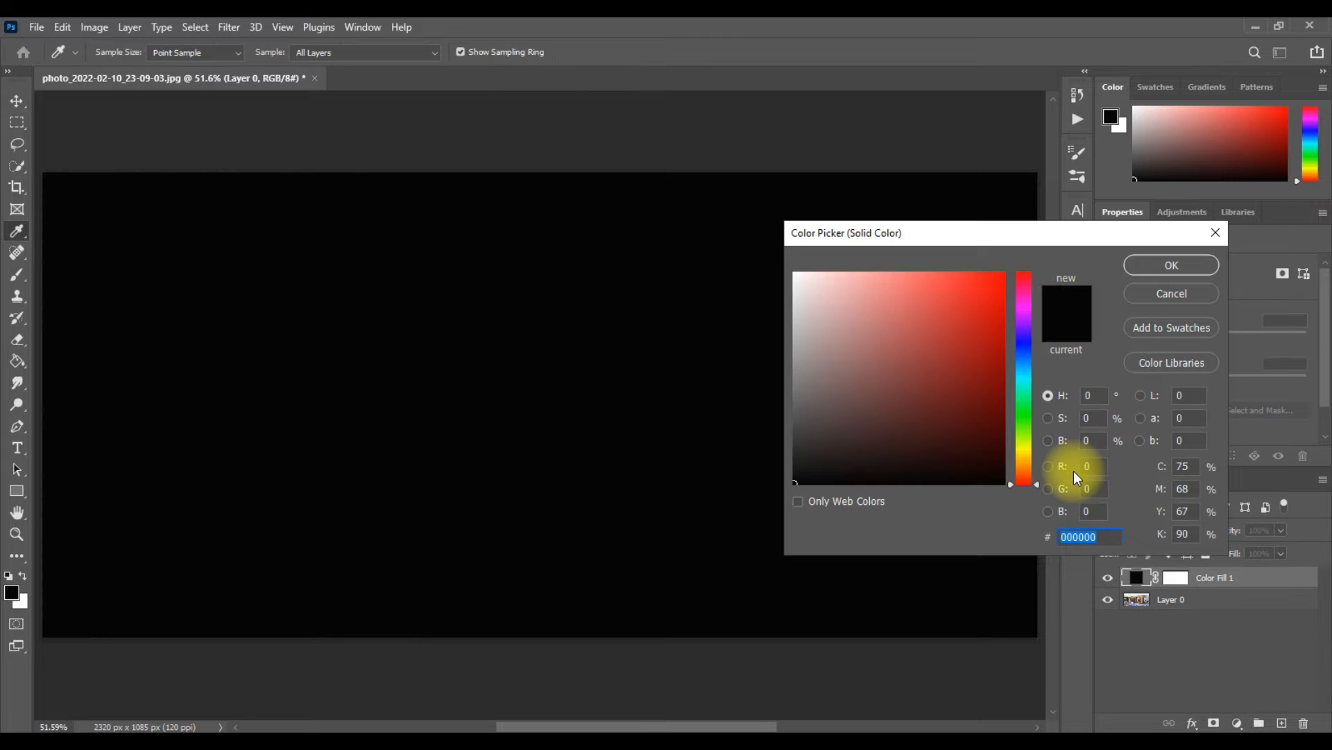
Step: Set the solid color fill to light gray #ecebeb
{"action": "left_click", "coordinate": [794, 292]}
{"action": "left_click_drag", "start_coordinate": [716, 293], "coordinate": [720, 289]}
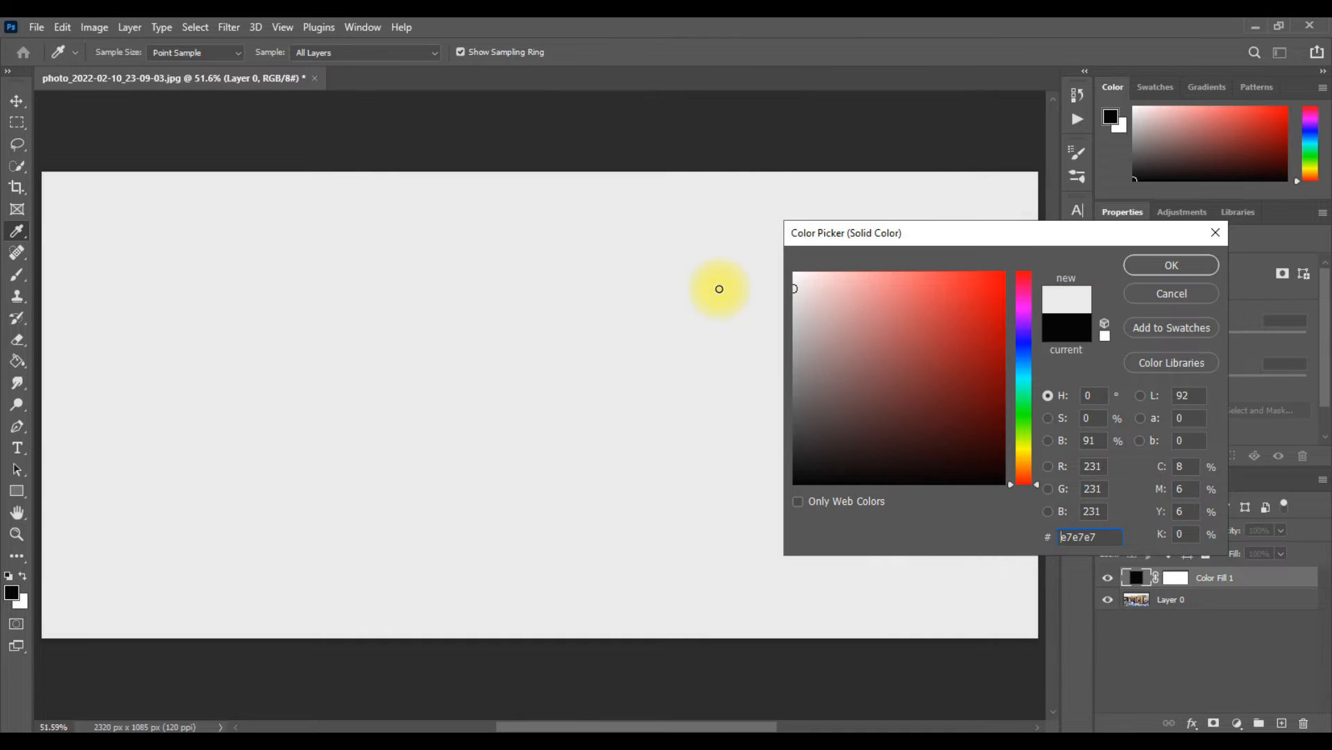
{"action": "left_click", "coordinate": [794, 291]}
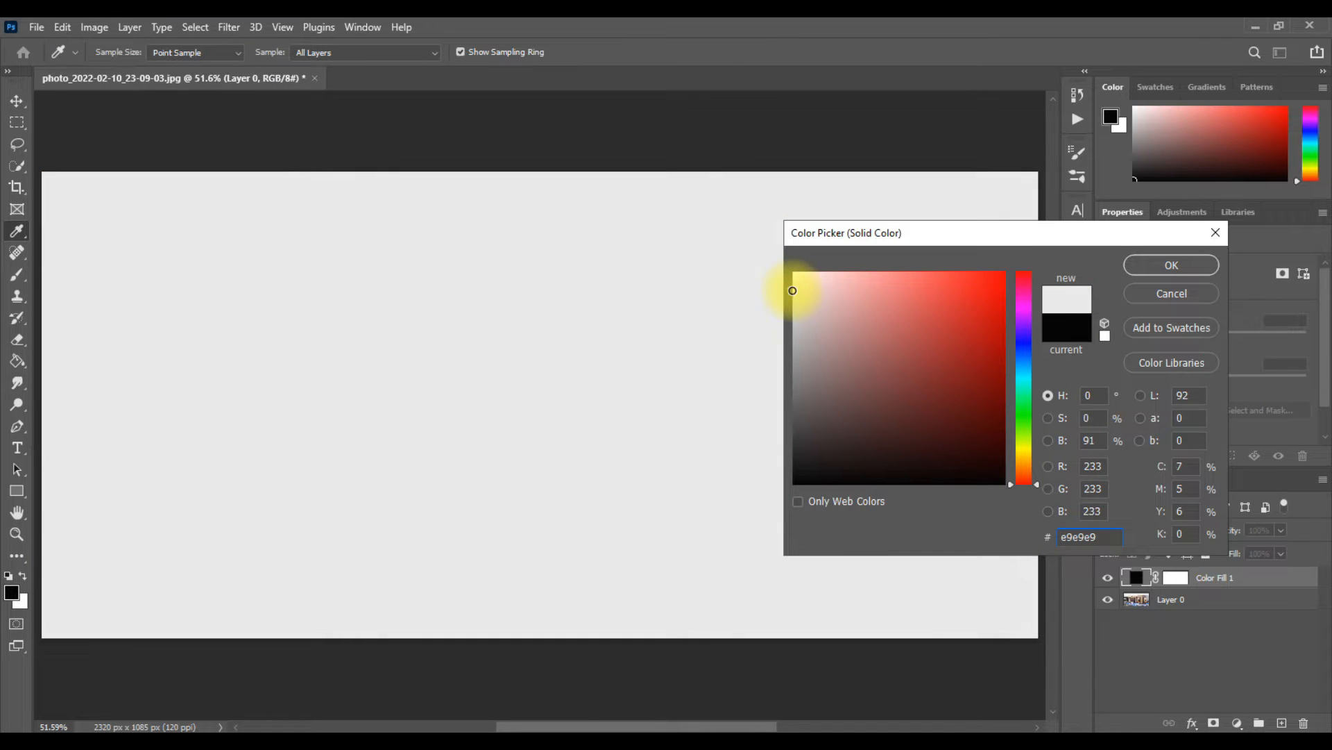
{"action": "left_click_drag", "start_coordinate": [792, 291], "coordinate": [792, 287]}
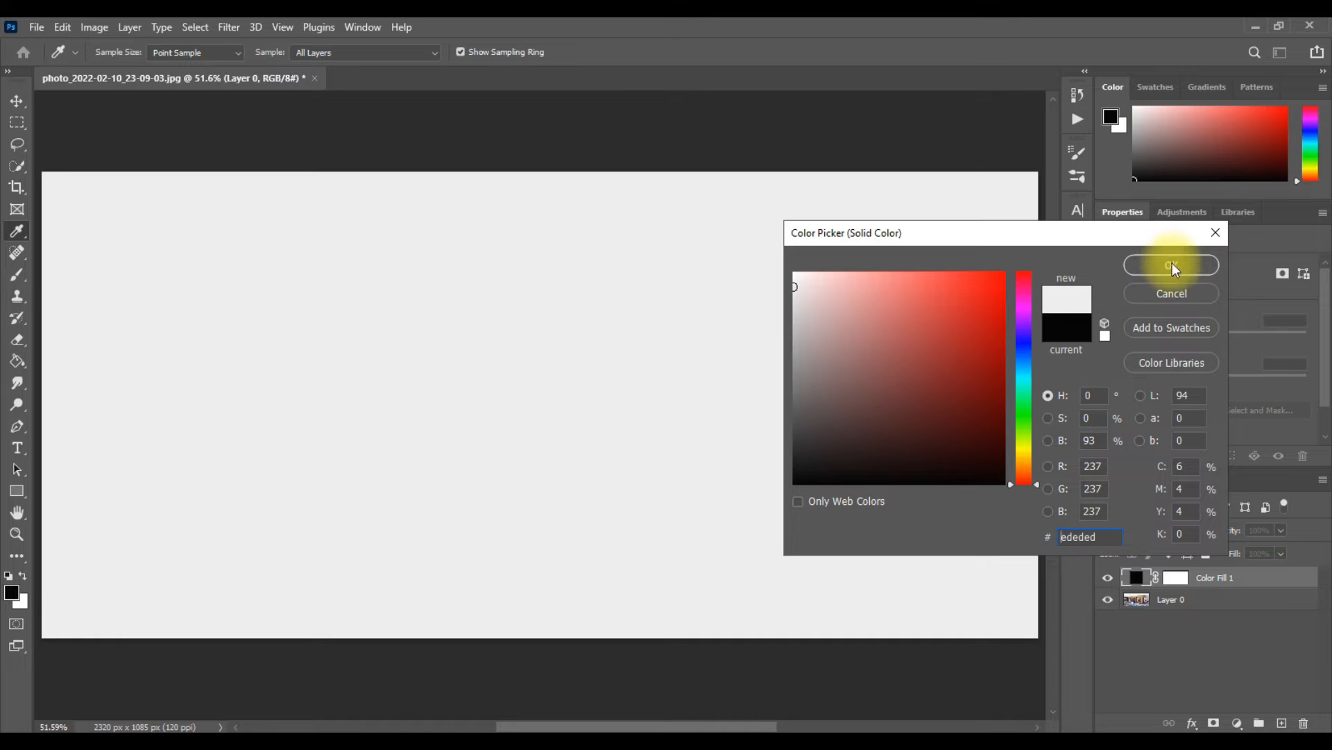
{"action": "left_click", "coordinate": [796, 288]}
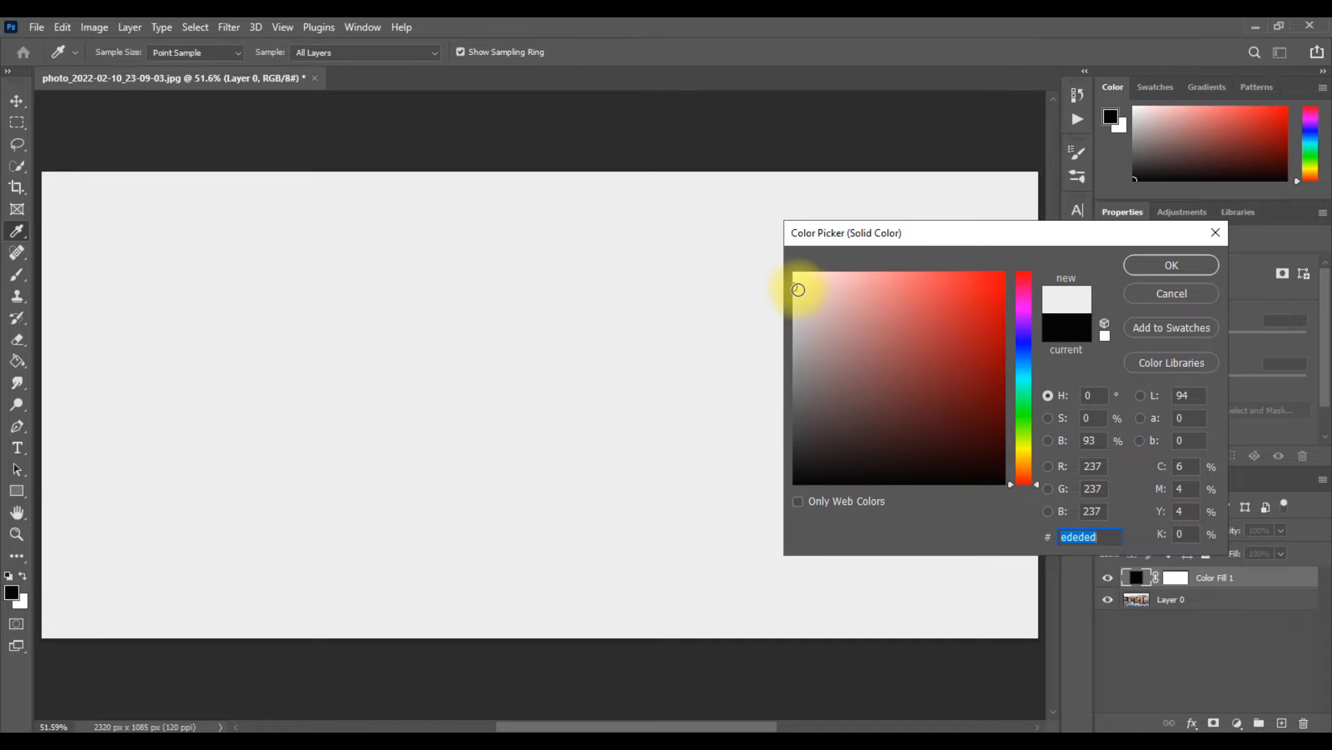
{"action": "left_click", "coordinate": [799, 287]}
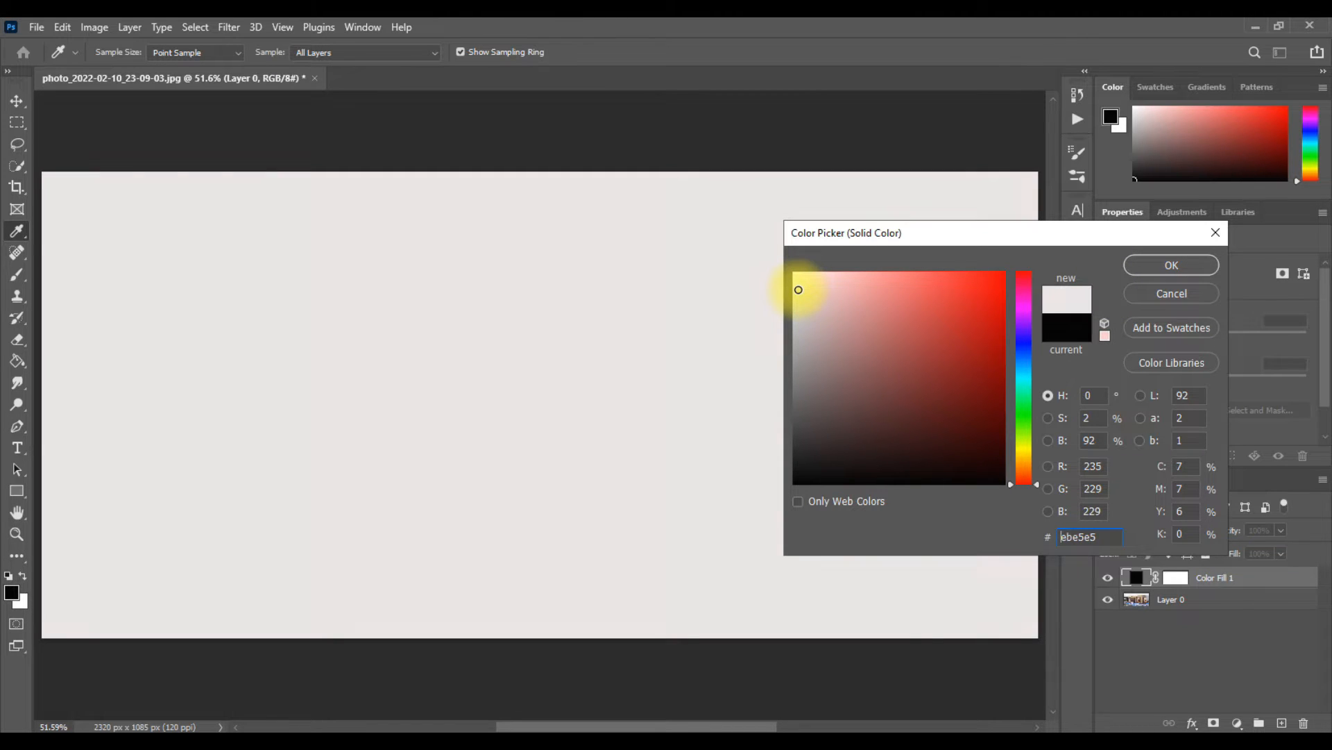
{"action": "left_click_drag", "start_coordinate": [796, 290], "coordinate": [797, 288]}
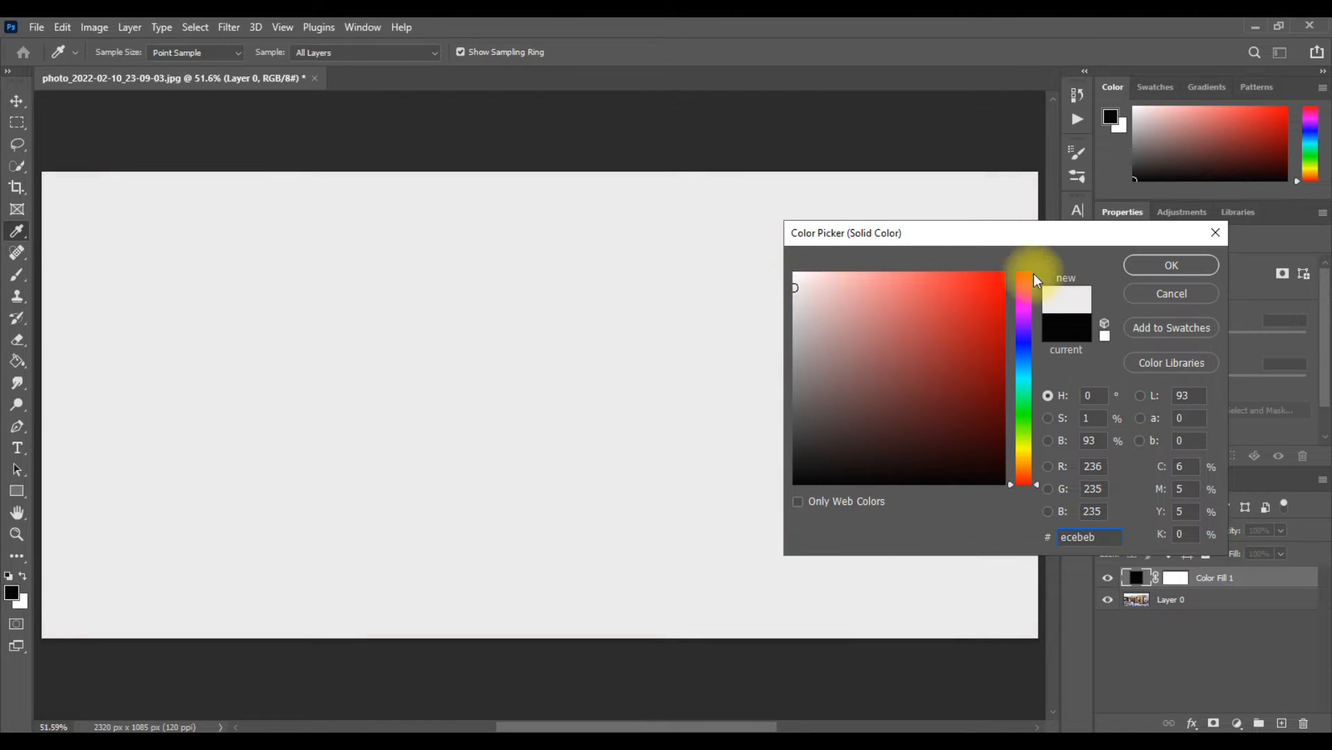
{"action": "left_click", "coordinate": [1173, 266]}
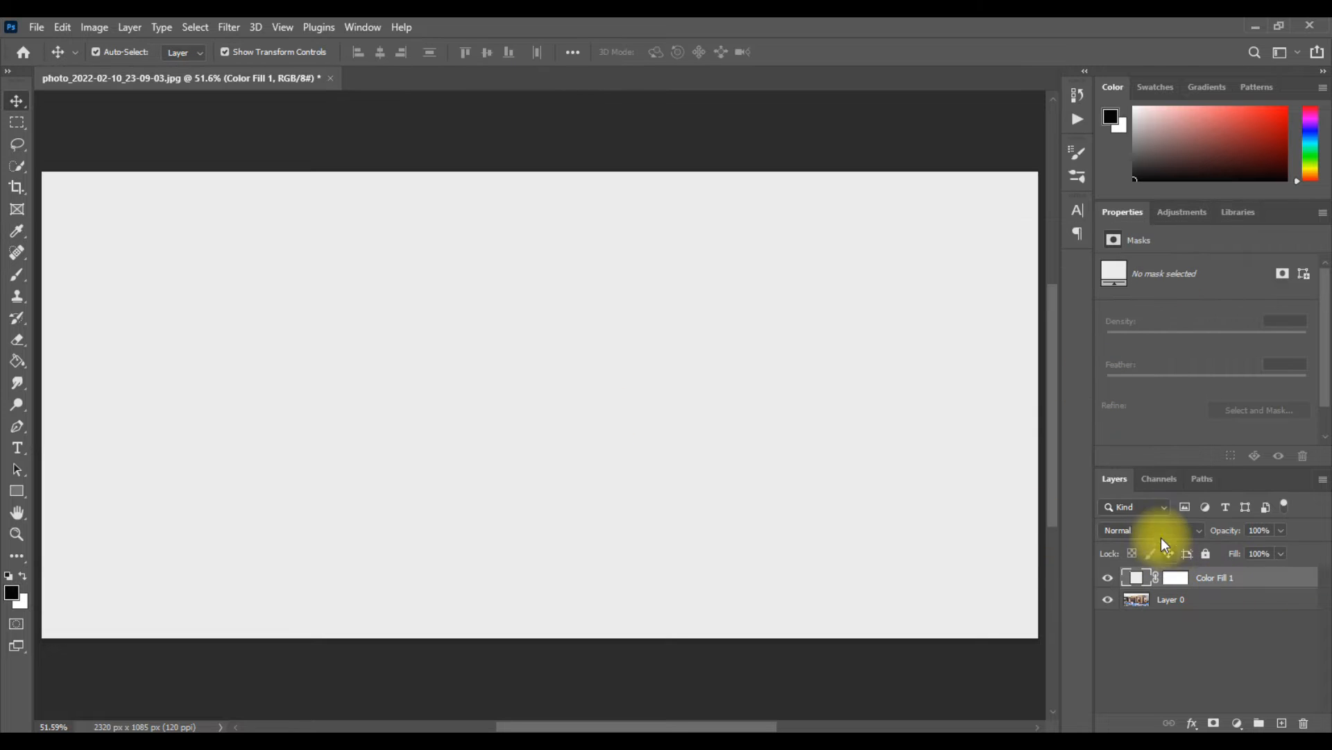
Step: Add a Gradient Overlay to the Color Fill 1 layer using the Basics black-to-white gradient, with blend mode Soft Light
{"action": "right_click", "coordinate": [1234, 576]}
{"action": "left_click", "coordinate": [1092, 52]}
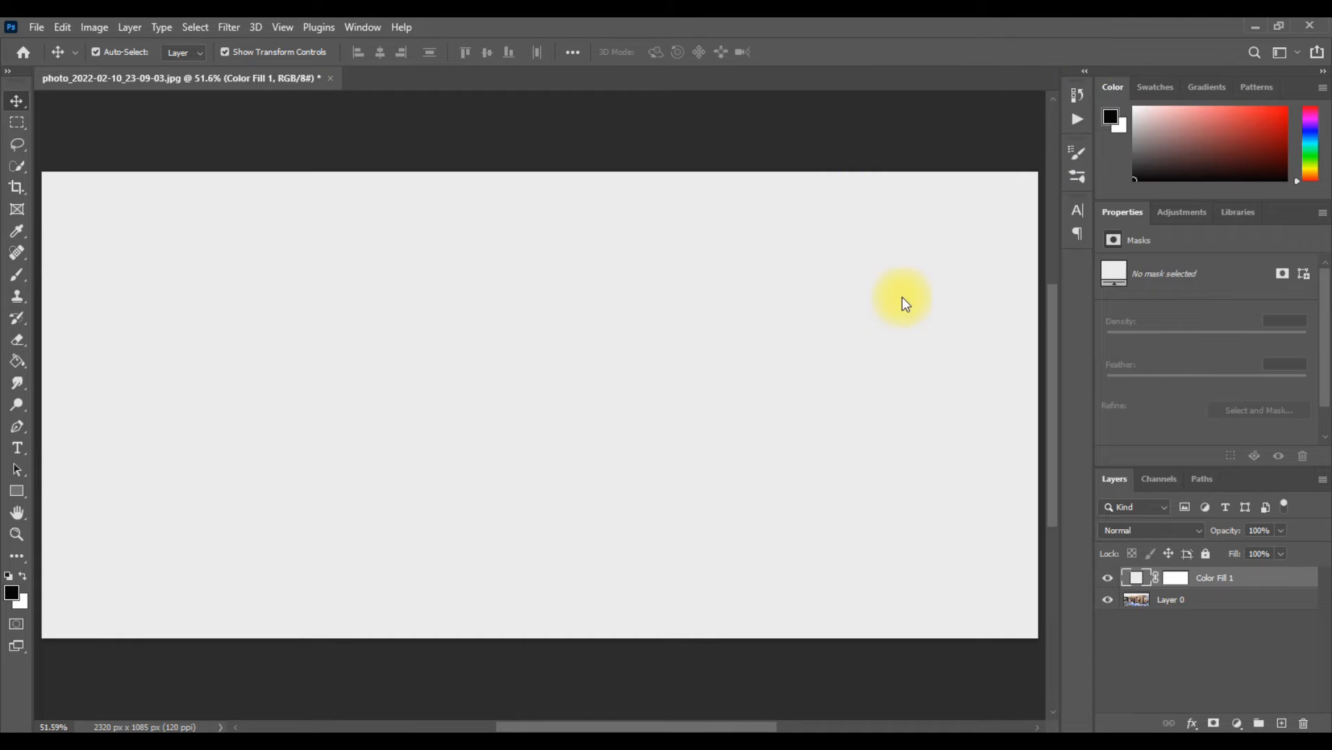
{"action": "left_click", "coordinate": [735, 399]}
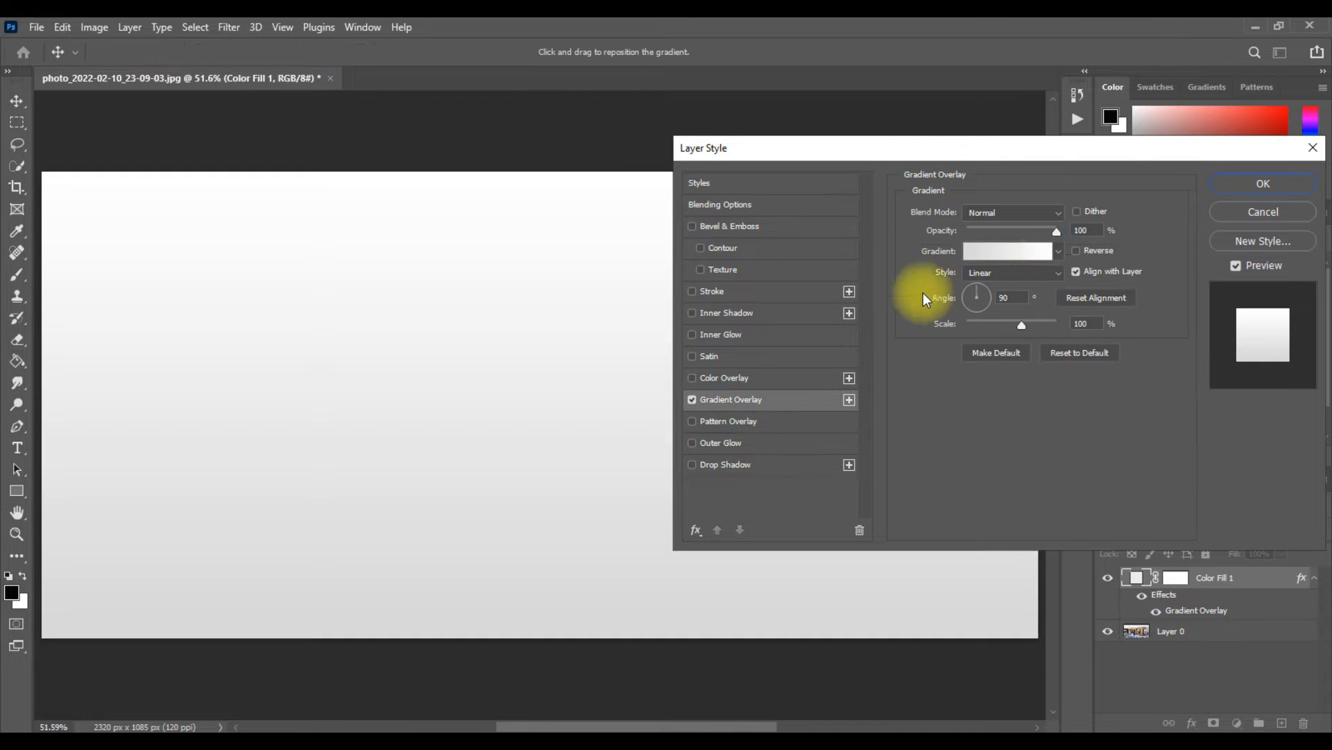
{"action": "left_click", "coordinate": [1031, 250]}
{"action": "left_click", "coordinate": [938, 133]}
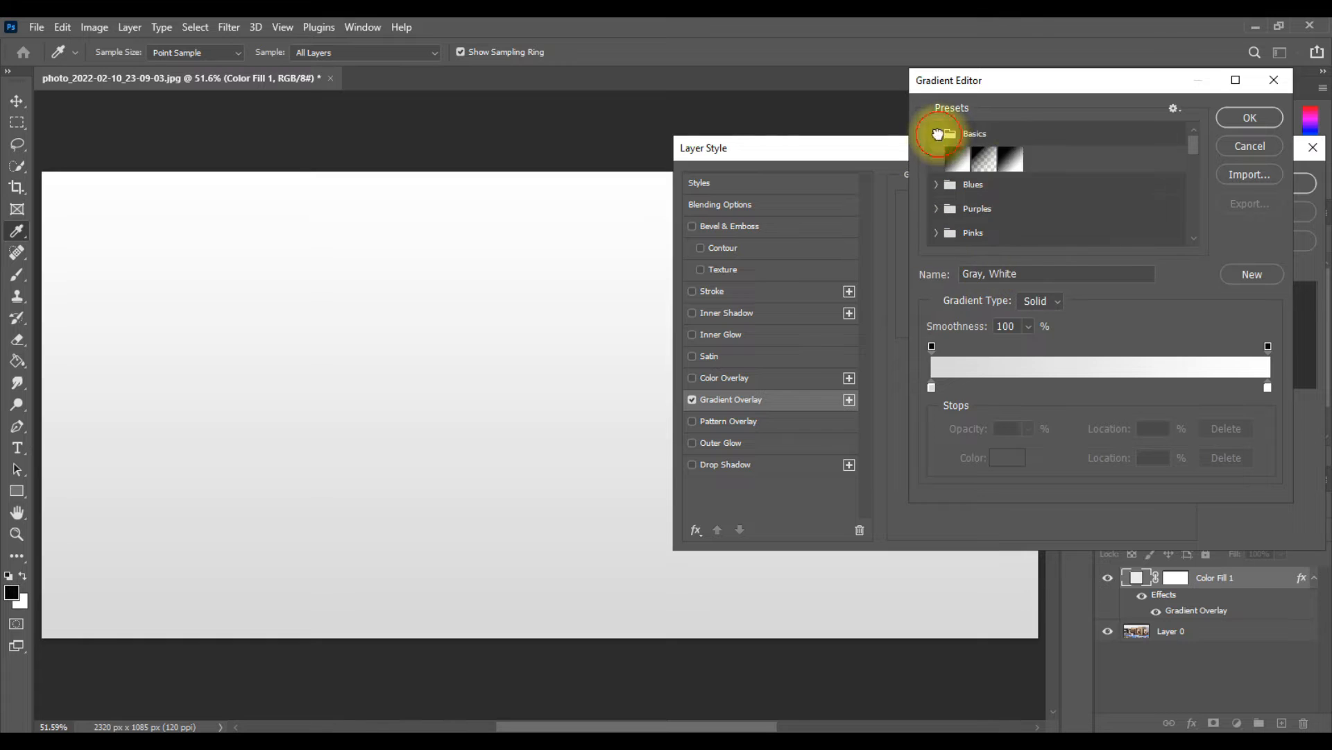
{"action": "left_click", "coordinate": [980, 170]}
{"action": "left_click", "coordinate": [1250, 117]}
{"action": "left_click", "coordinate": [1060, 211]}
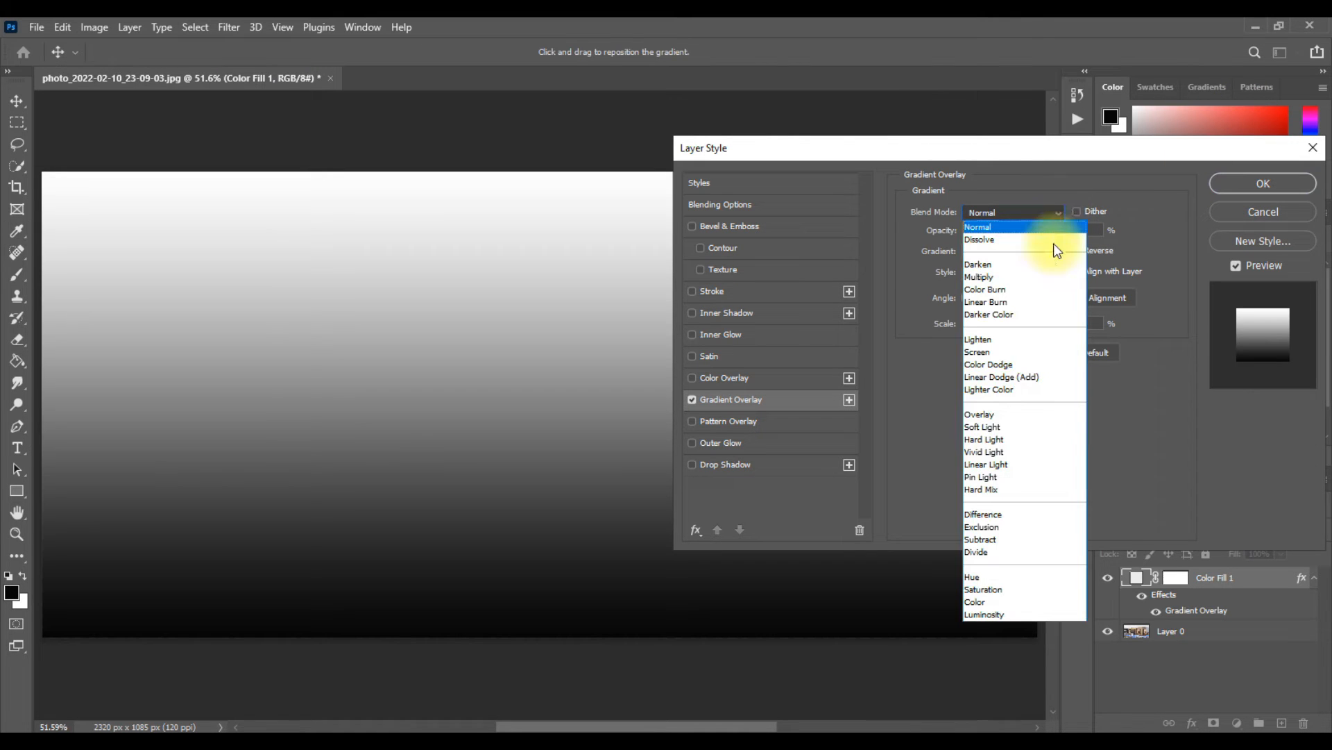
{"action": "left_click", "coordinate": [1002, 427]}
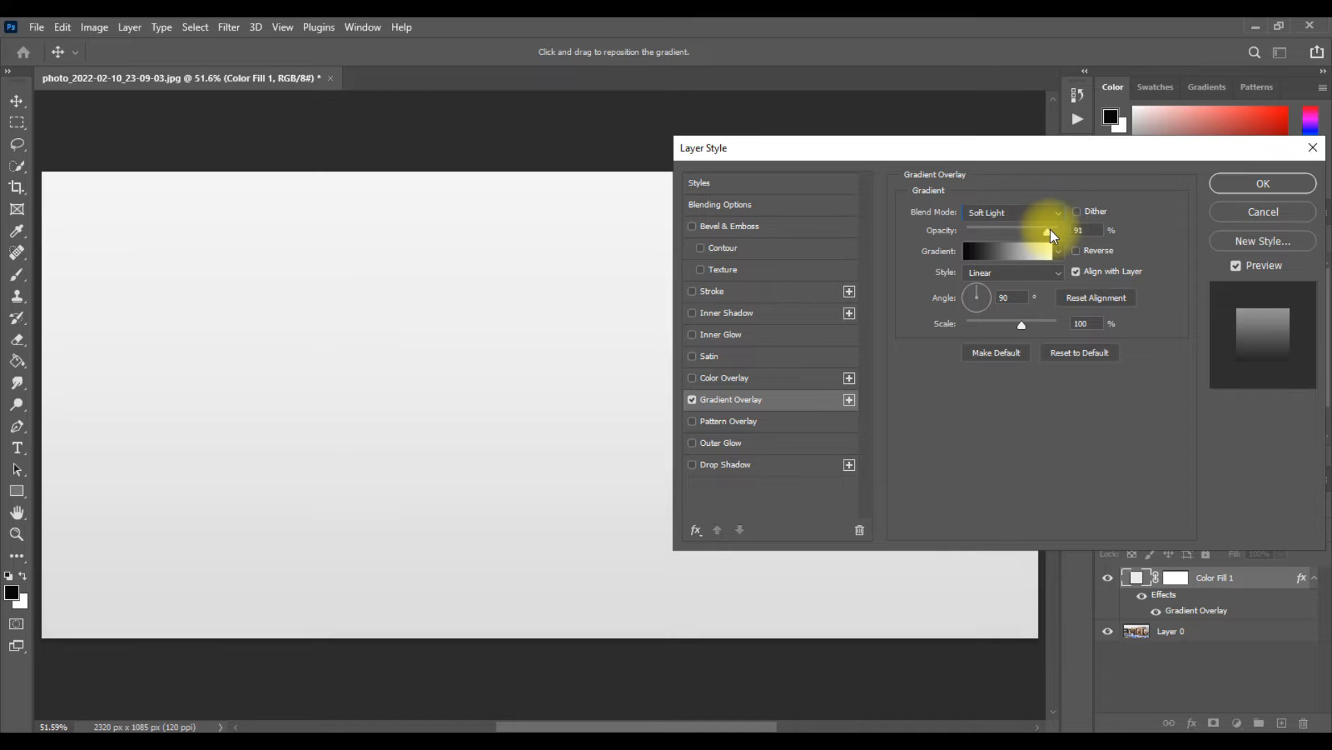
Step: Set the gradient overlay's opacity to 100% and reduce its scale, keeping the gradient unreversed, and apply the layer style
{"action": "left_click", "coordinate": [1076, 249]}
{"action": "left_click", "coordinate": [1075, 249]}
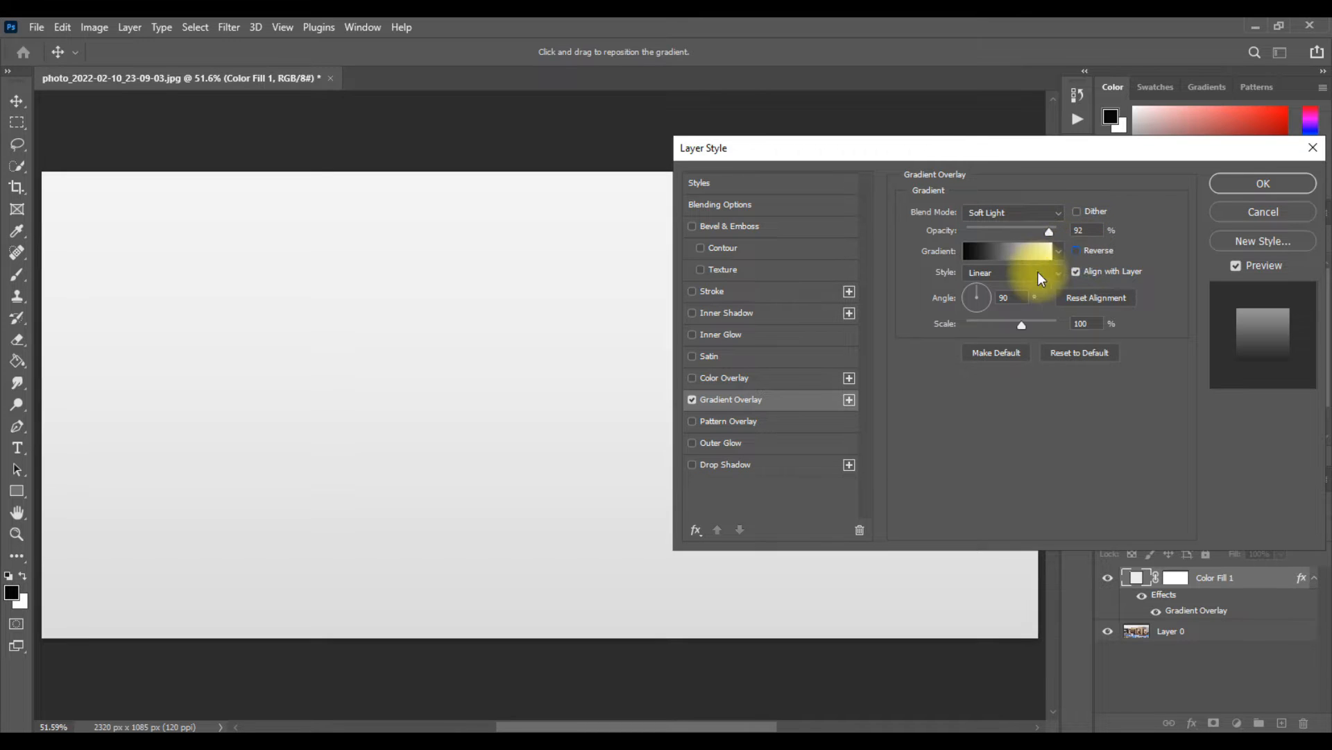
{"action": "left_click_drag", "start_coordinate": [1025, 328], "coordinate": [1032, 320]}
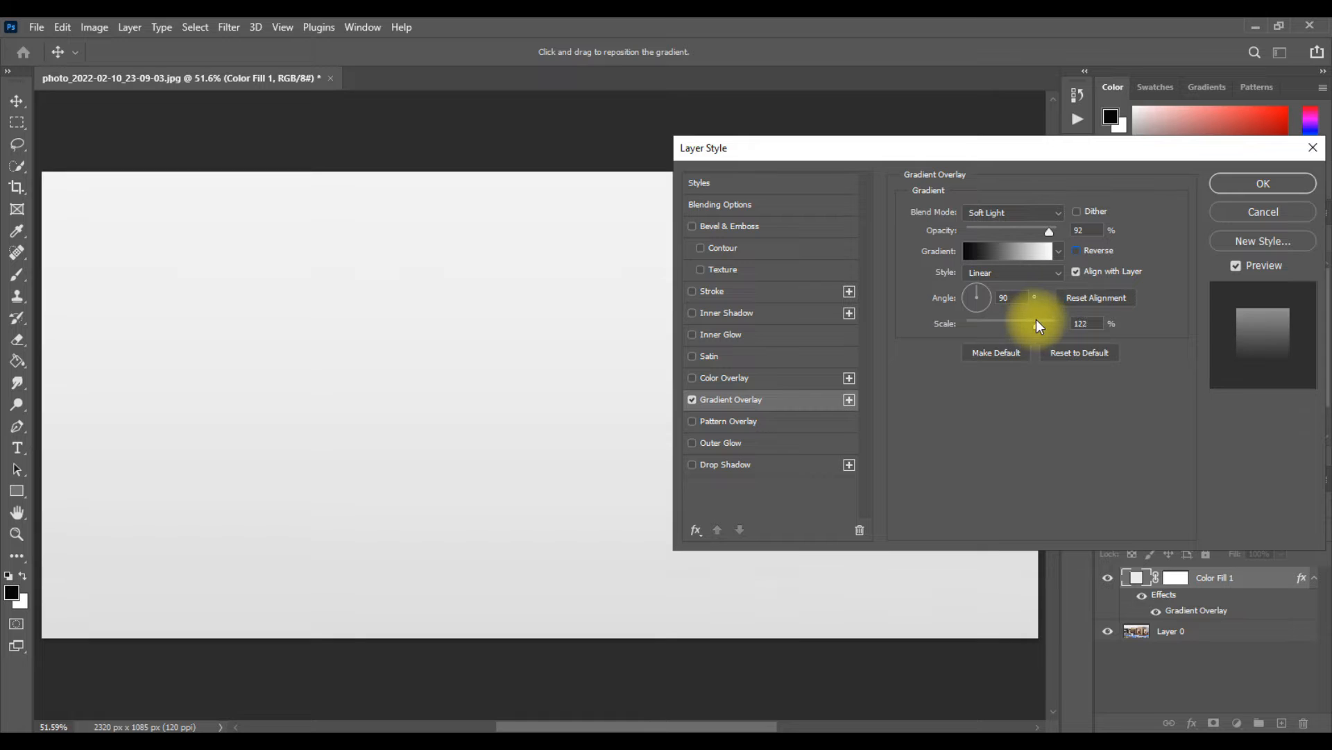
{"action": "left_click", "coordinate": [995, 319]}
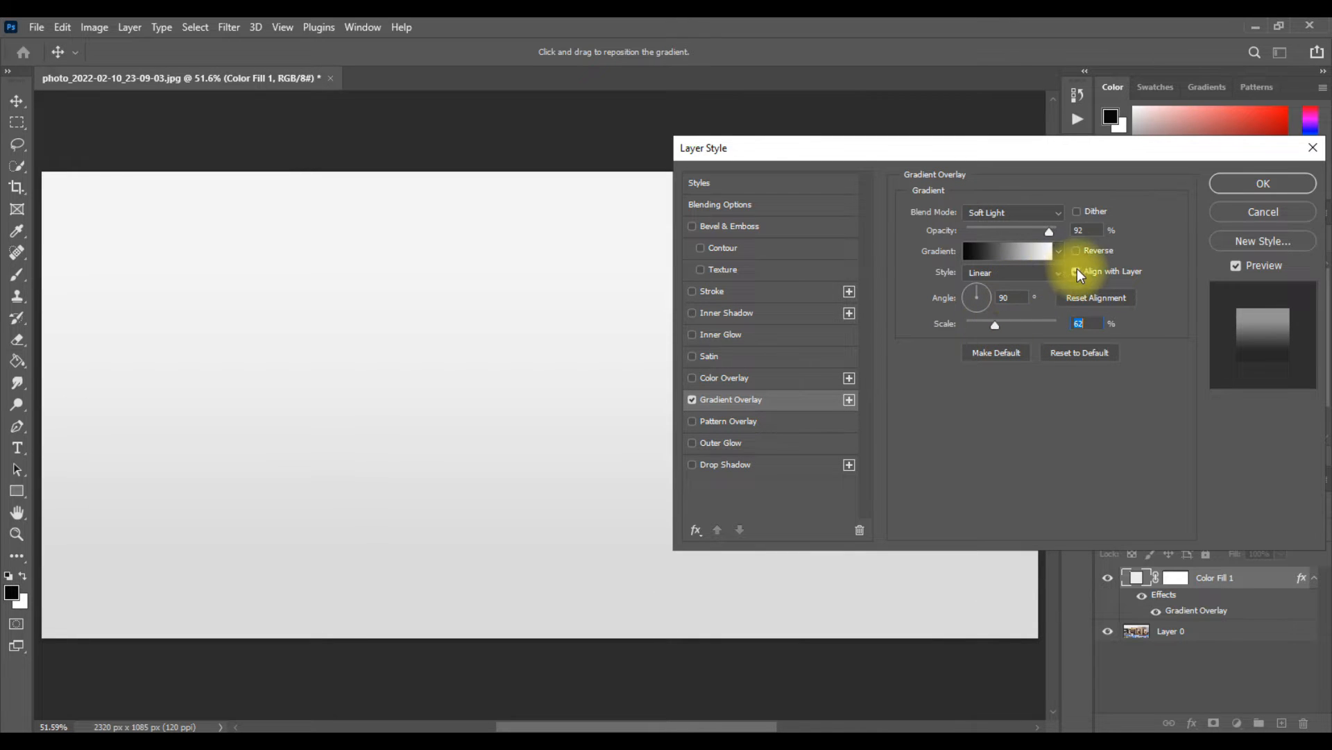
{"action": "left_click_drag", "start_coordinate": [1049, 234], "coordinate": [1075, 231]}
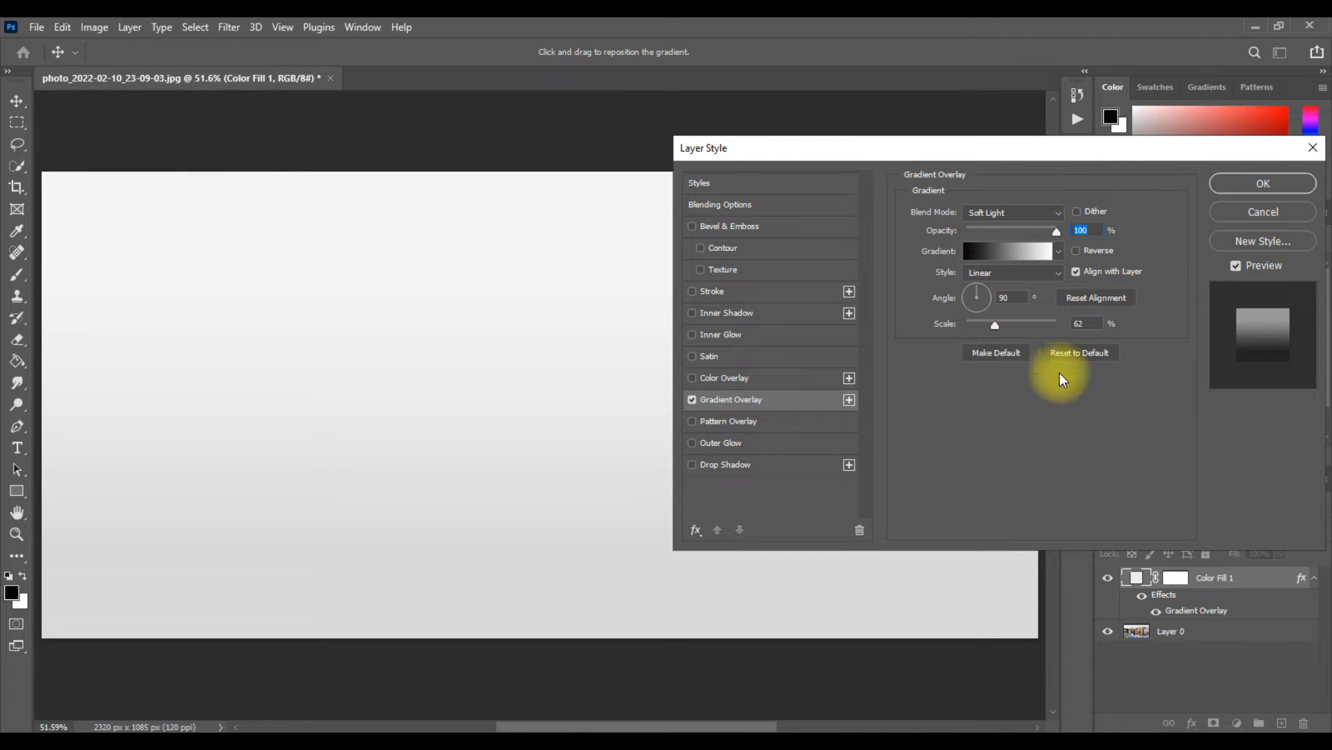
{"action": "mouse_move", "coordinate": [985, 325]}
{"action": "left_mouse_down"}
{"action": "mouse_move", "coordinate": [1009, 320]}
{"action": "mouse_move", "coordinate": [989, 321]}
{"action": "left_mouse_up"}
{"action": "left_click", "coordinate": [1272, 183]}
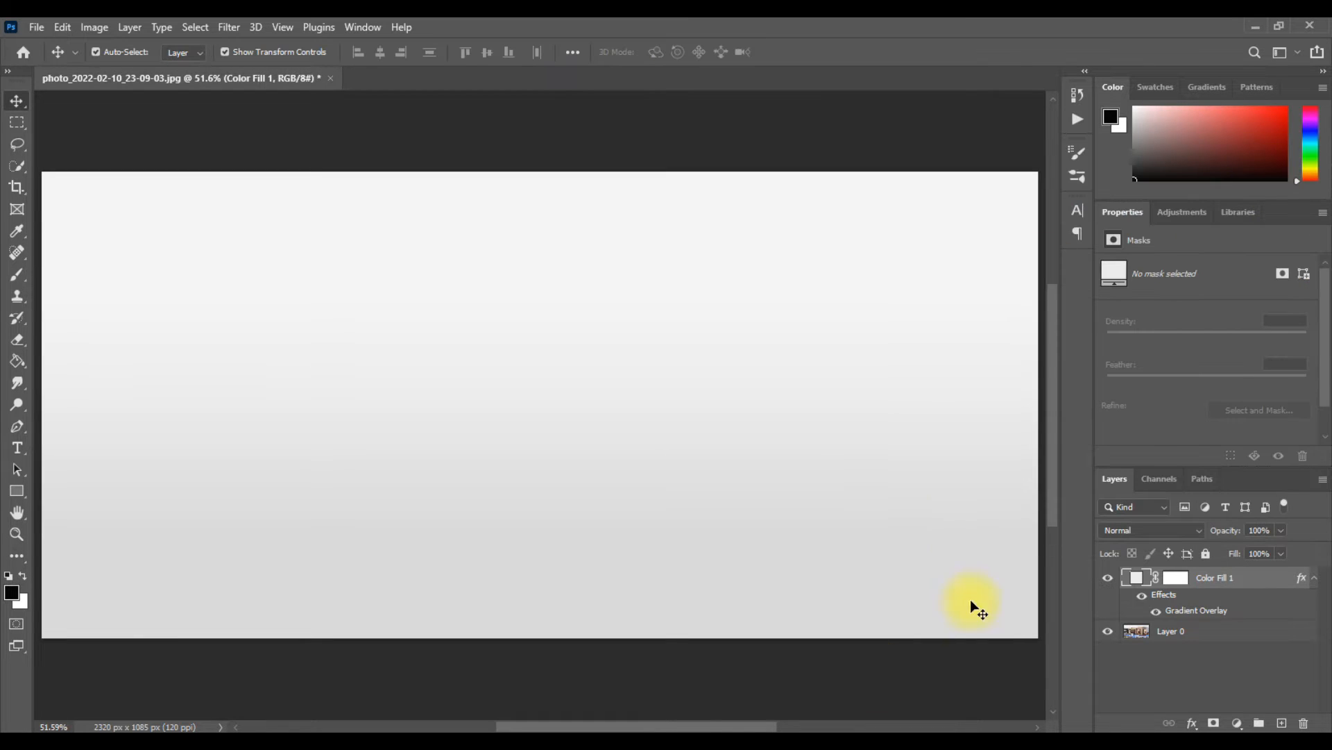
Step: Duplicate Layer 0 and move the copy above the Color Fill 1 layer
{"action": "left_click", "coordinate": [1195, 639]}
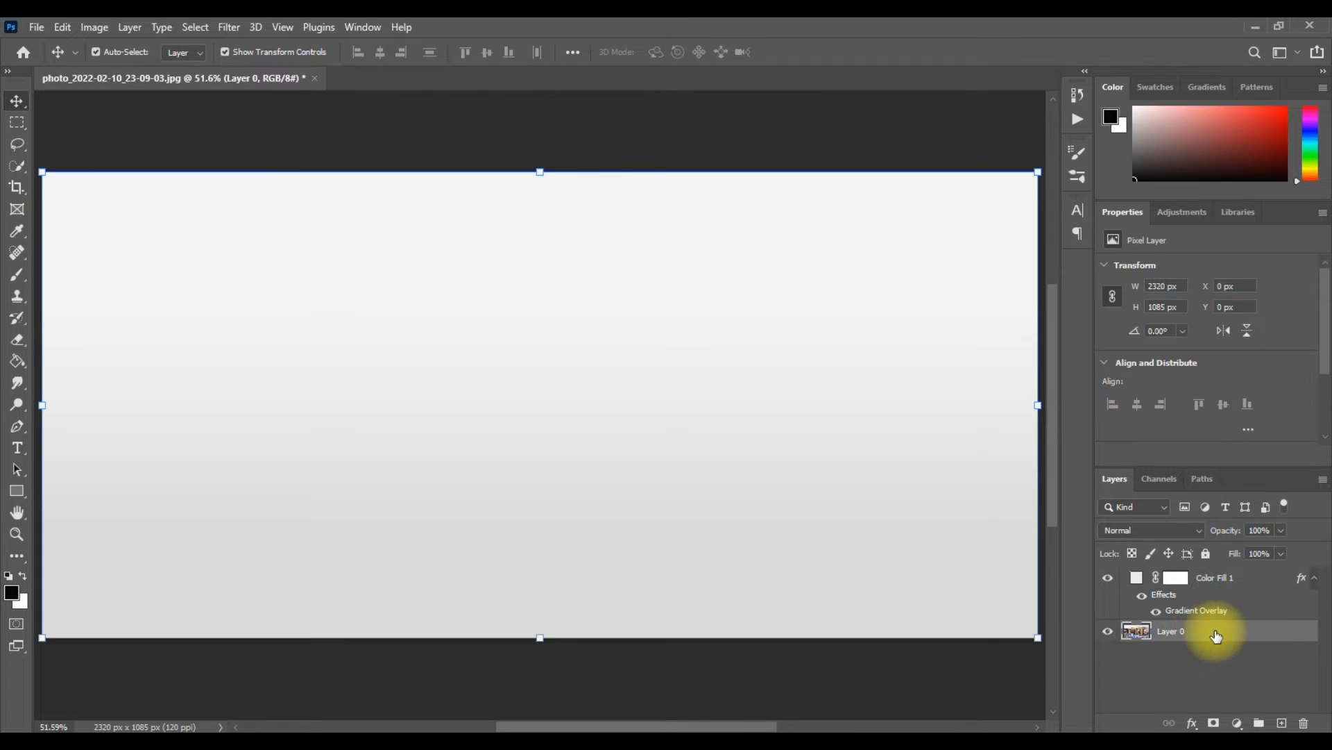
{"action": "right_click", "coordinate": [1215, 635]}
{"action": "left_click", "coordinate": [1107, 124]}
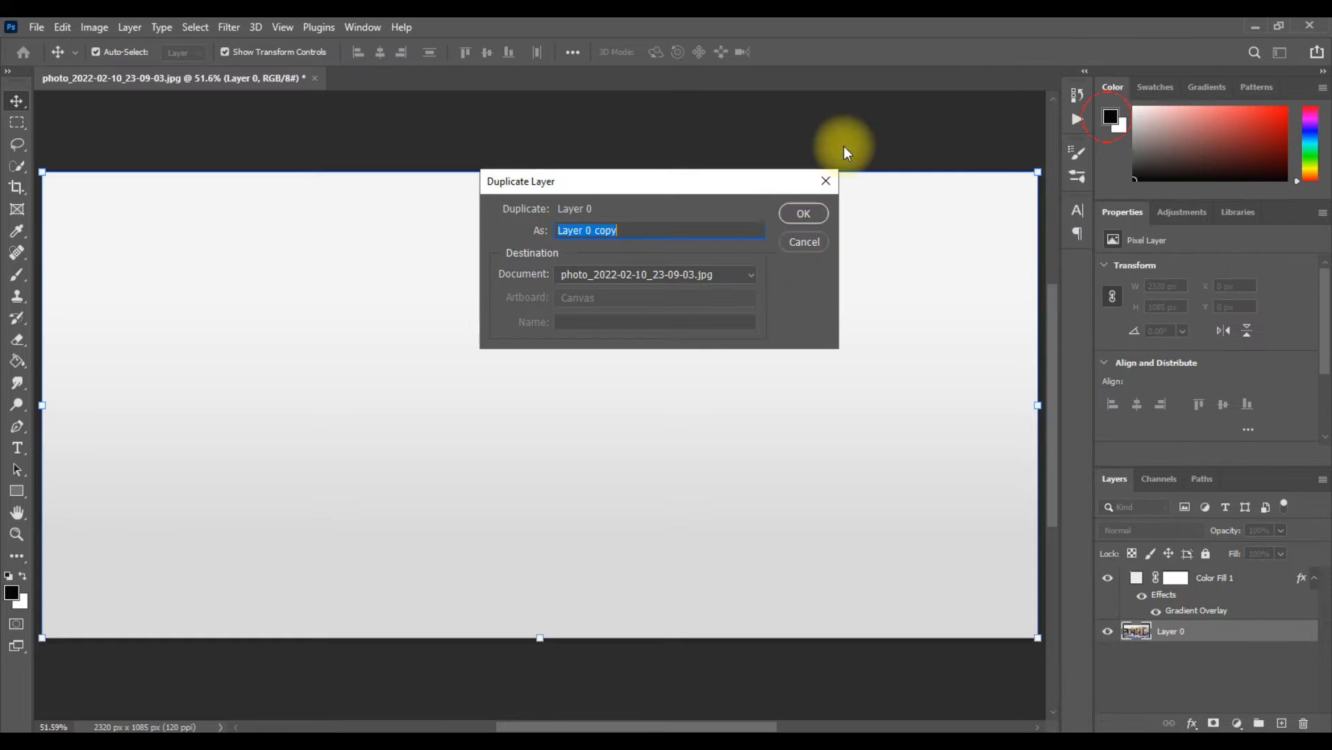
{"action": "left_click", "coordinate": [804, 213]}
{"action": "left_click_drag", "start_coordinate": [1228, 633], "coordinate": [1238, 570]}
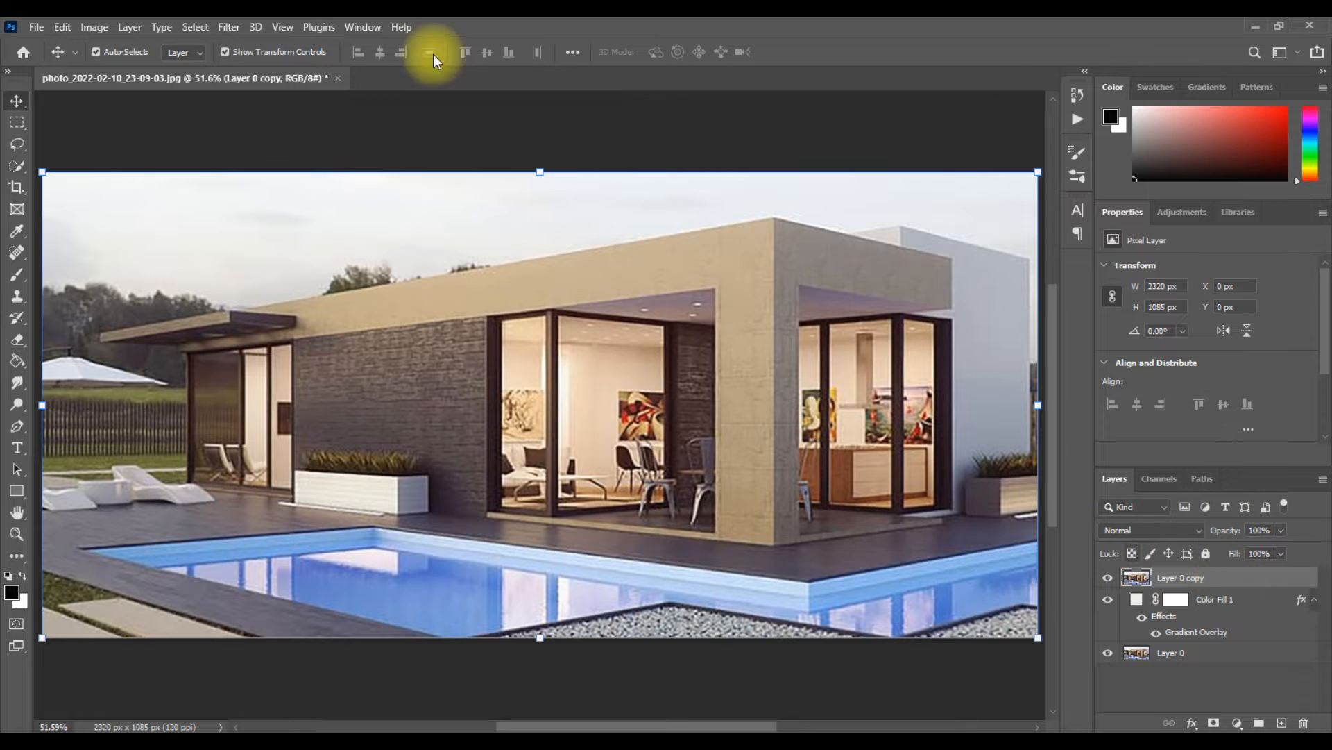
Step: Desaturate the Layer 0 copy layer
{"action": "left_click", "coordinate": [92, 27]}
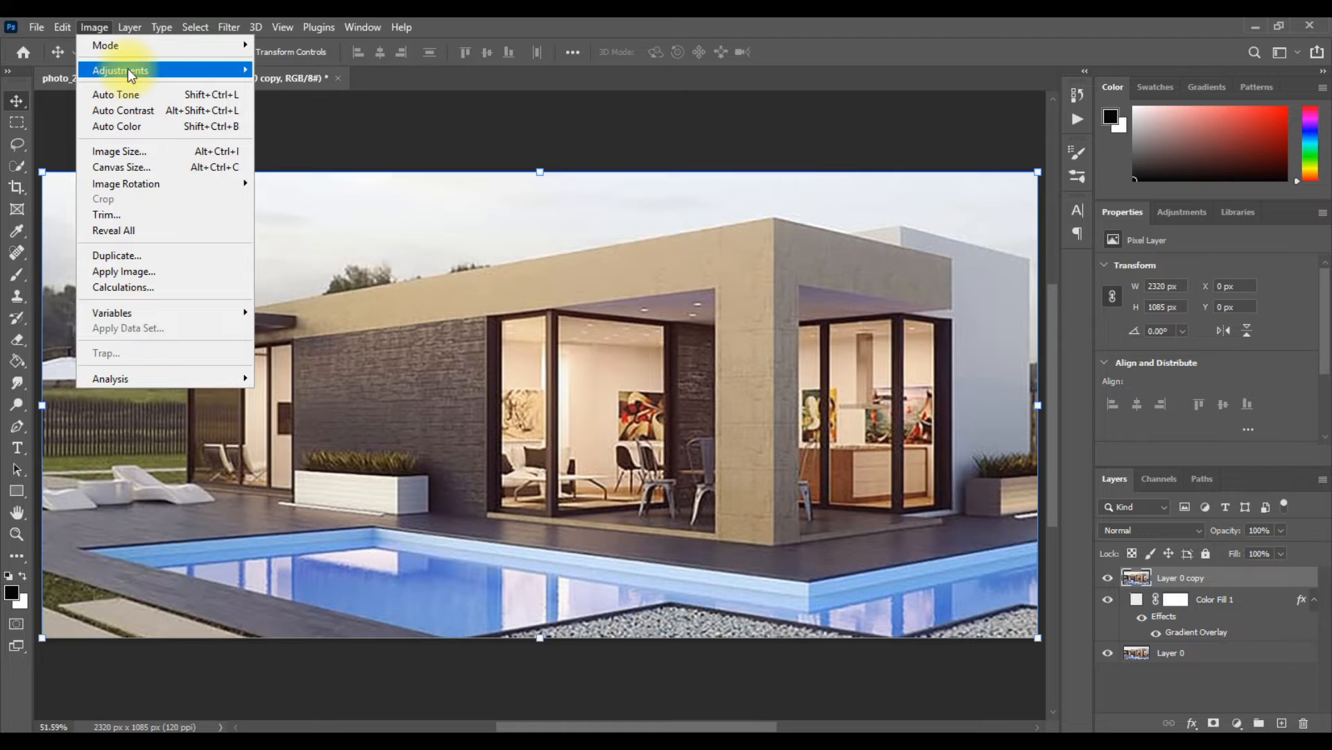
{"action": "mouse_move", "coordinate": [127, 68]}
{"action": "left_click", "coordinate": [352, 391]}
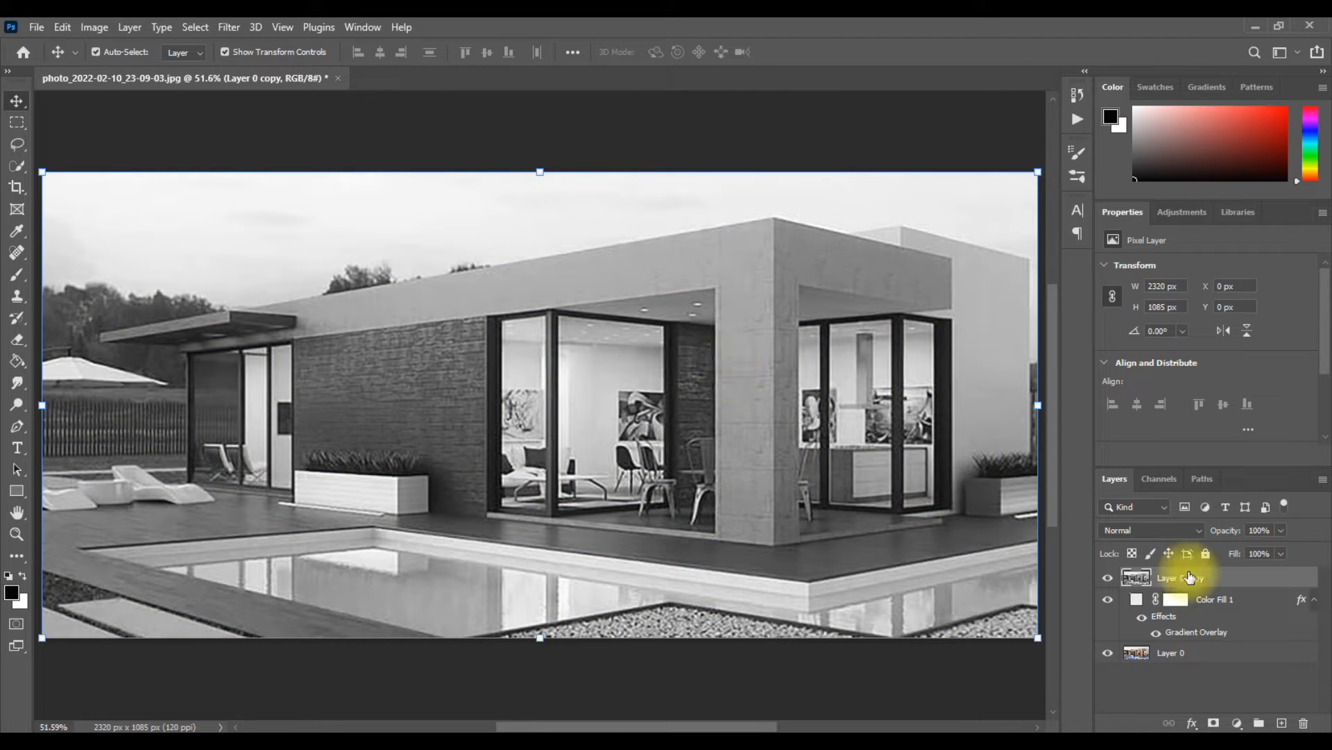
Step: Brighten the desaturated copy with a Levels adjustment, setting the white input level to 200
{"action": "left_click", "coordinate": [95, 27]}
{"action": "mouse_move", "coordinate": [139, 70]}
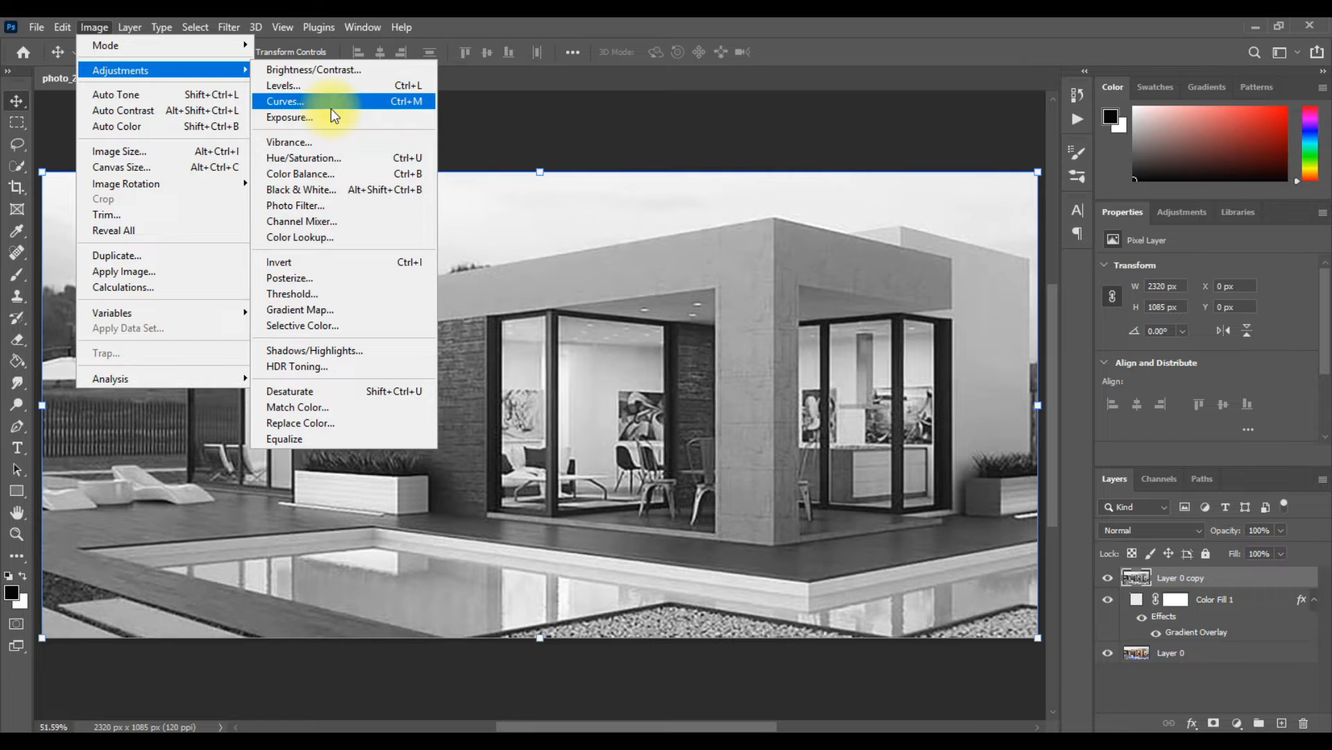
{"action": "left_click", "coordinate": [351, 90]}
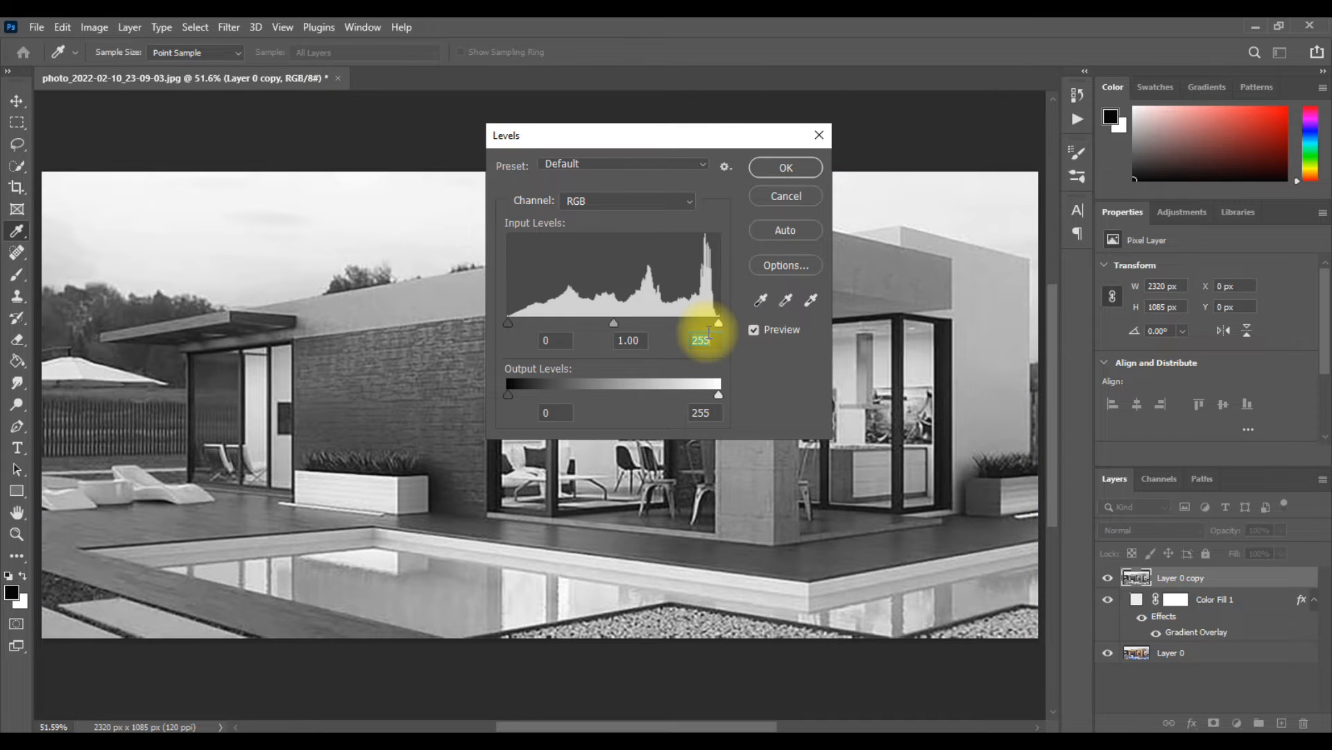
{"action": "type", "text": "200"}
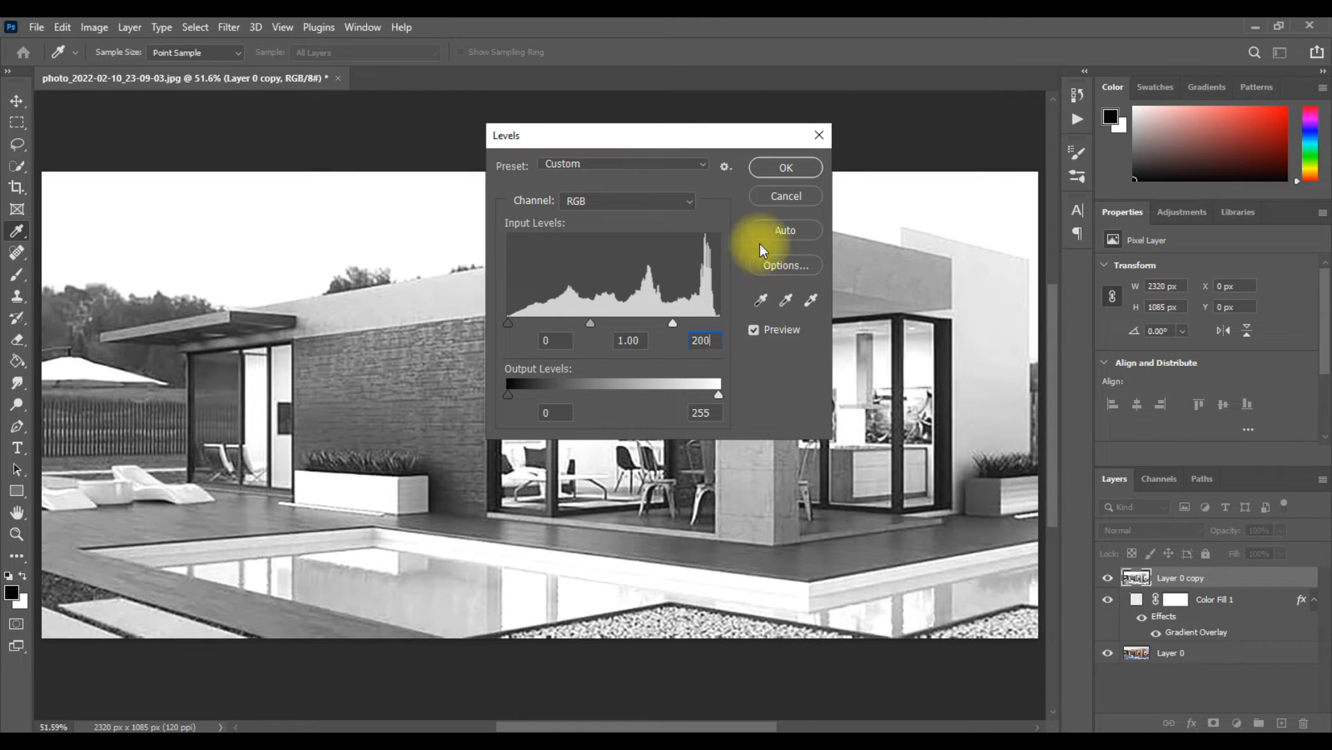
{"action": "left_click", "coordinate": [787, 169]}
{"action": "key", "text": "v"}
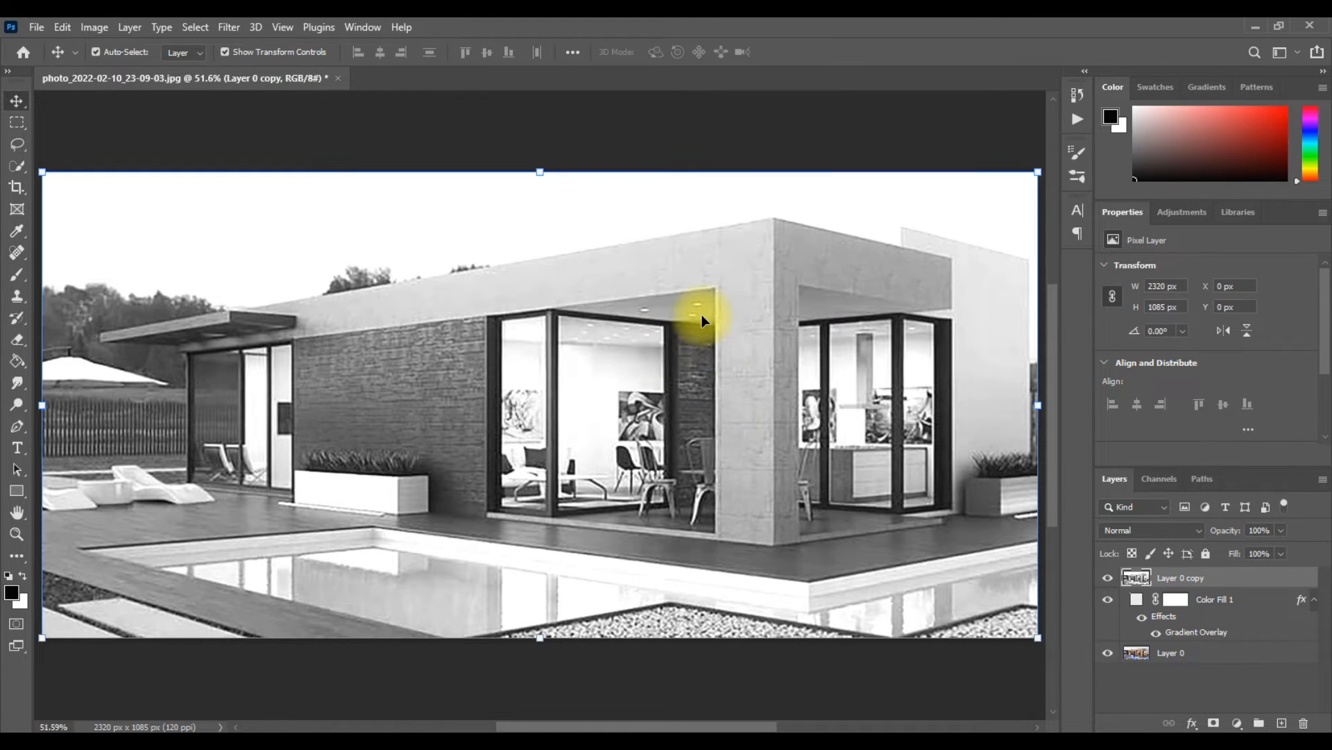
Step: Duplicate the Layer 0 copy layer and invert the colors of the new copy
{"action": "right_click", "coordinate": [1214, 581]}
{"action": "left_click", "coordinate": [1027, 116]}
{"action": "left_click", "coordinate": [803, 213]}
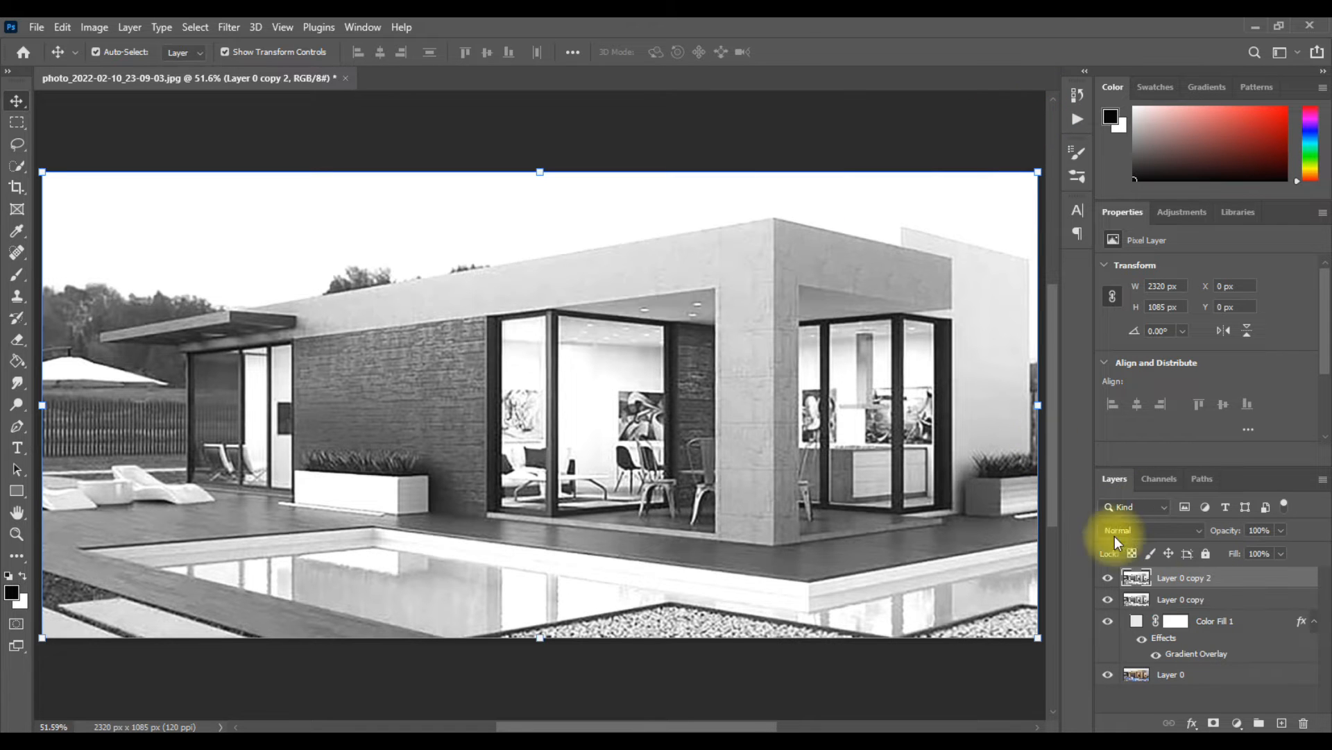
{"action": "left_click", "coordinate": [97, 28]}
{"action": "mouse_move", "coordinate": [122, 65]}
{"action": "left_click", "coordinate": [354, 260]}
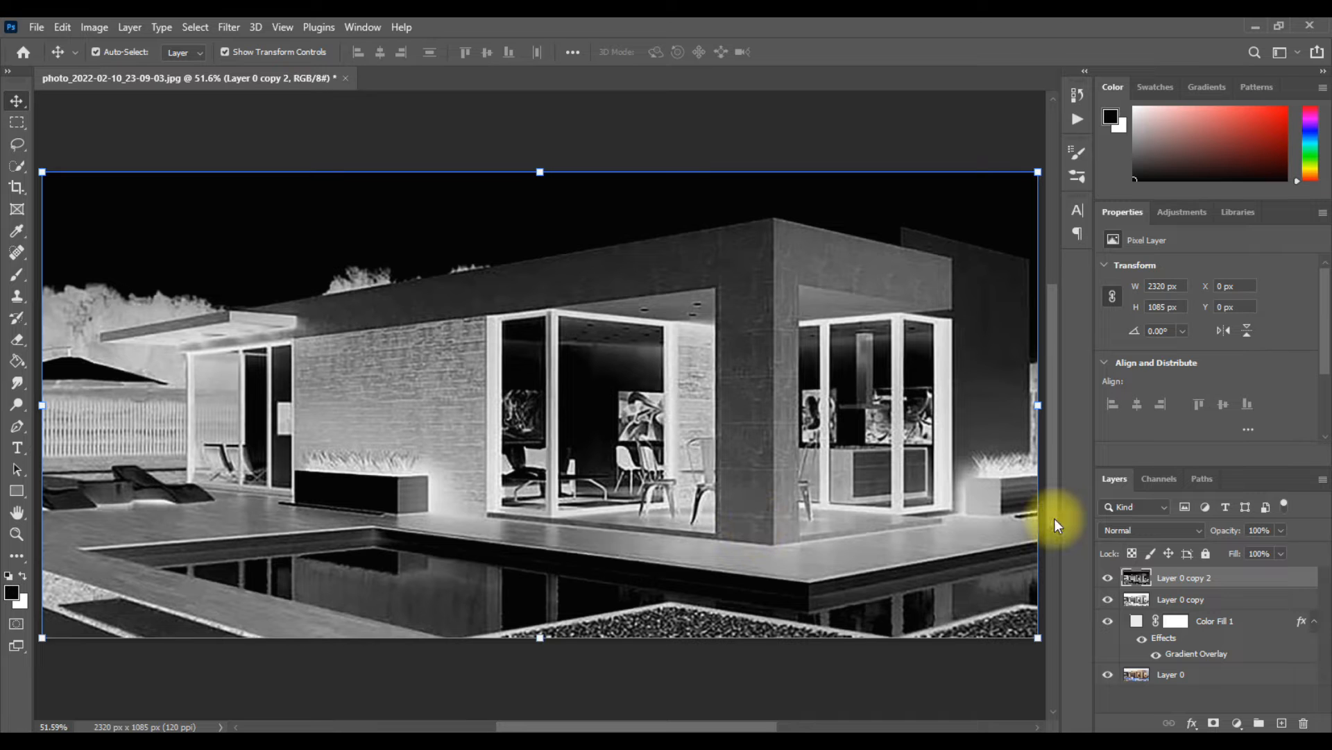
Step: Set the inverted layer's blend mode to Color Dodge and apply the Minimum filter with a radius of 2 pixels
{"action": "left_click", "coordinate": [1151, 531]}
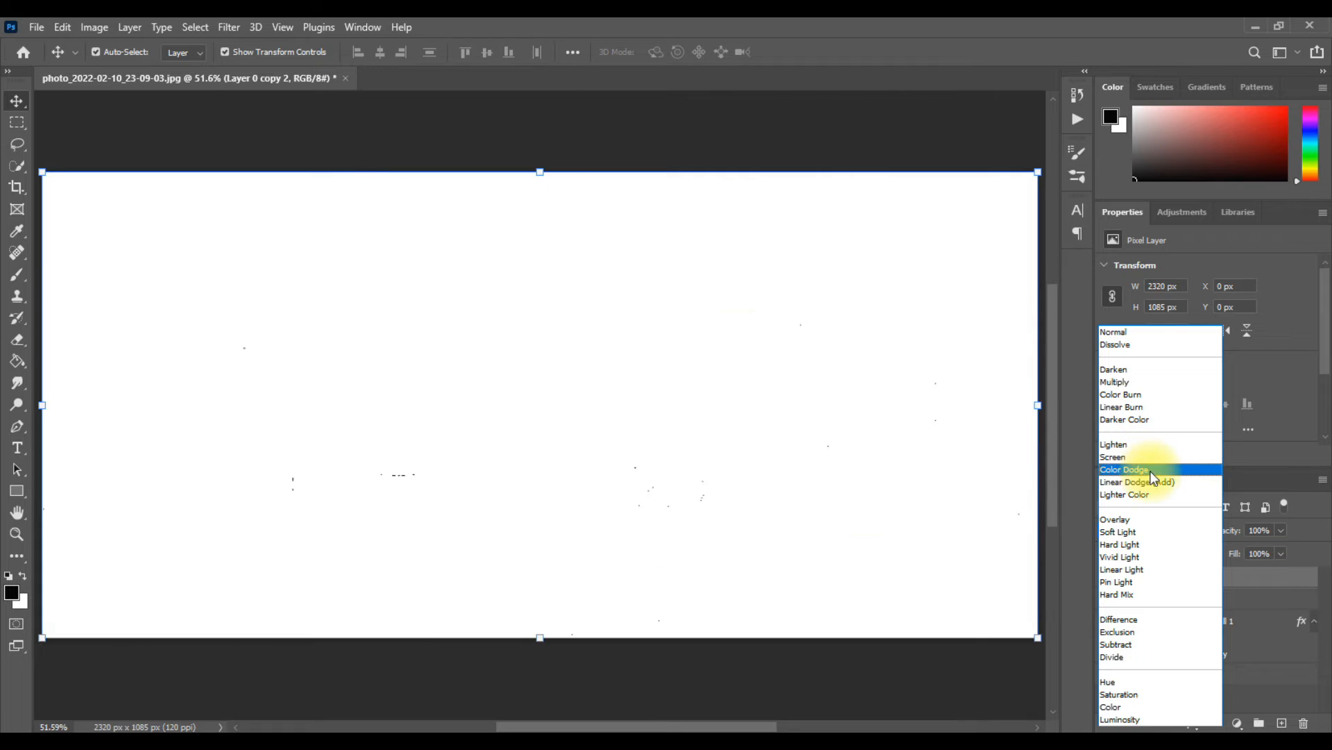
{"action": "left_click", "coordinate": [1152, 470]}
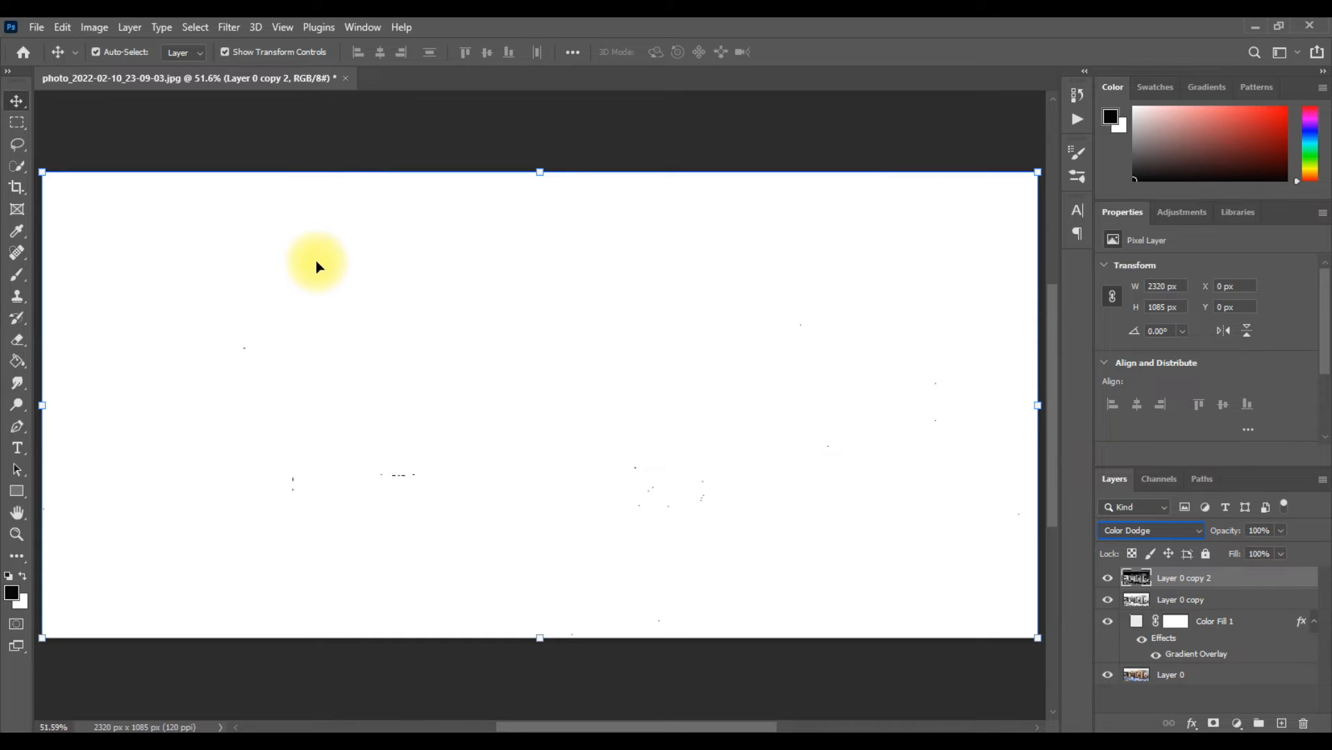
{"action": "left_click", "coordinate": [225, 26]}
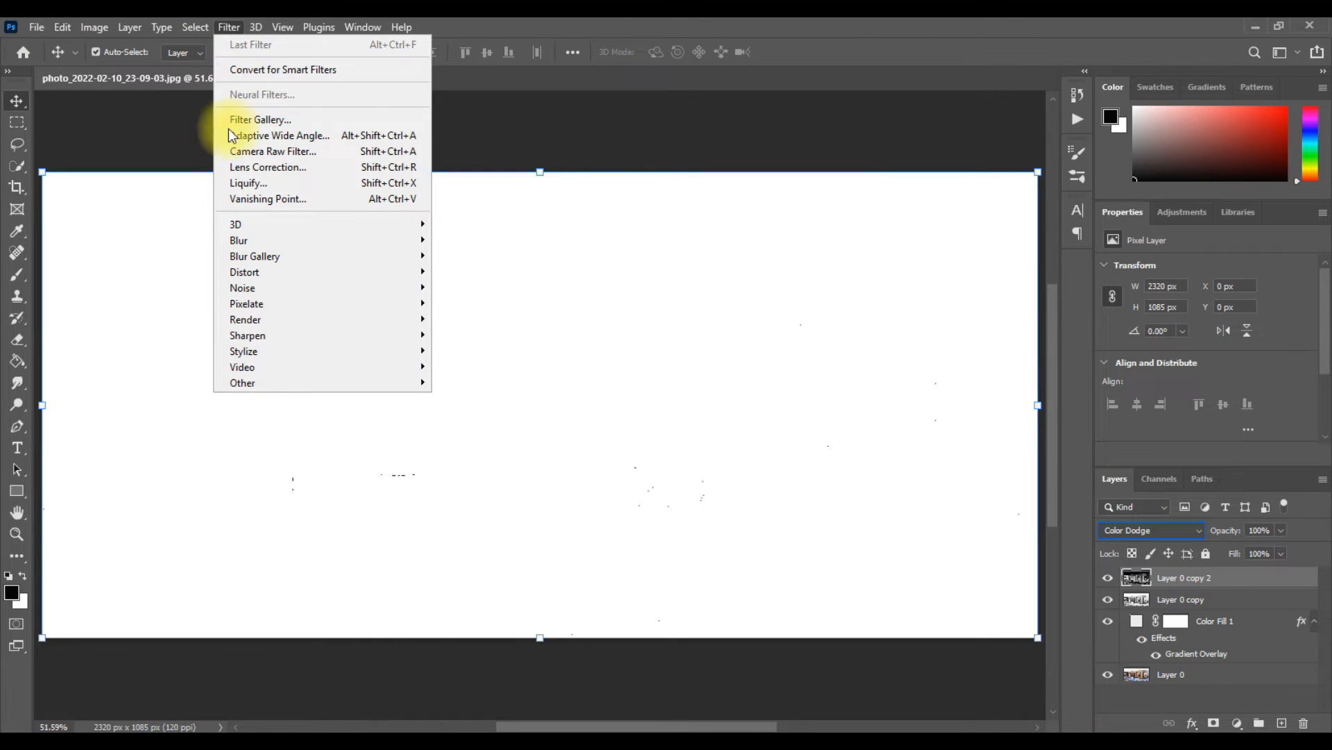
{"action": "mouse_move", "coordinate": [263, 382]}
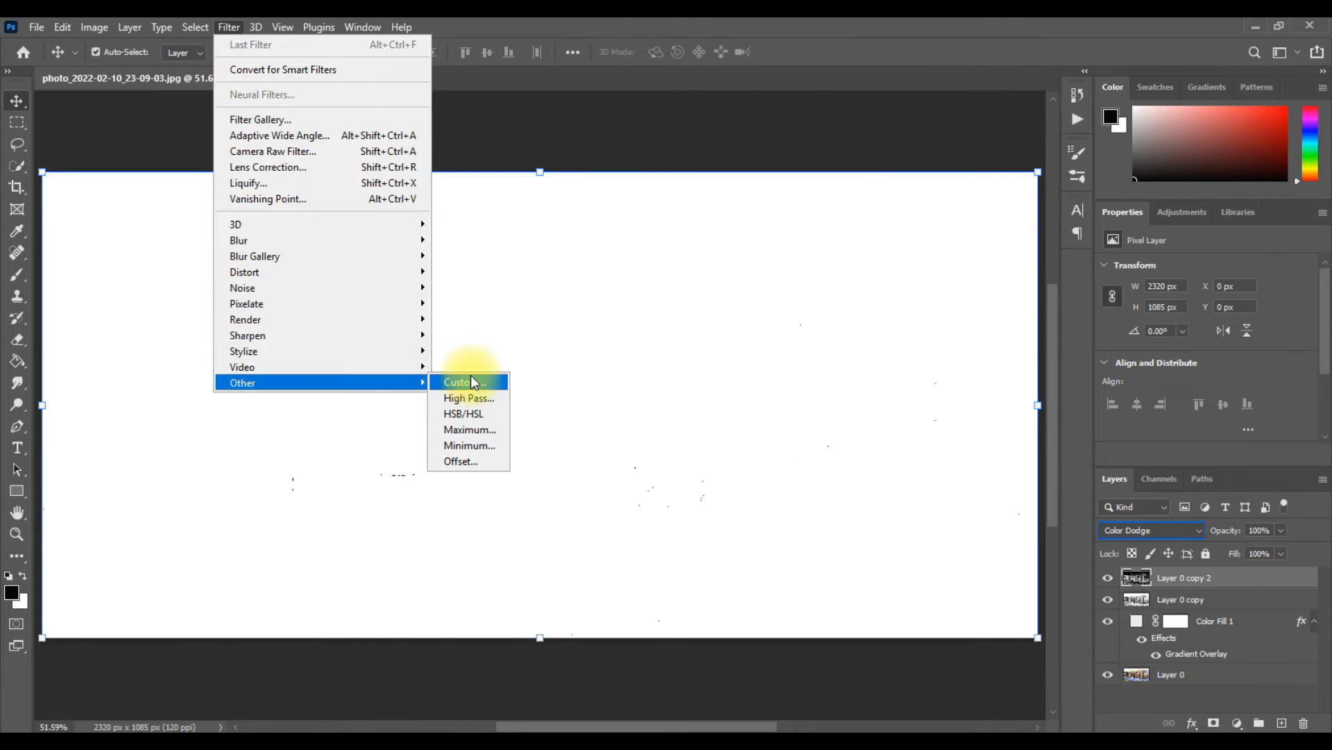
{"action": "left_click", "coordinate": [479, 442]}
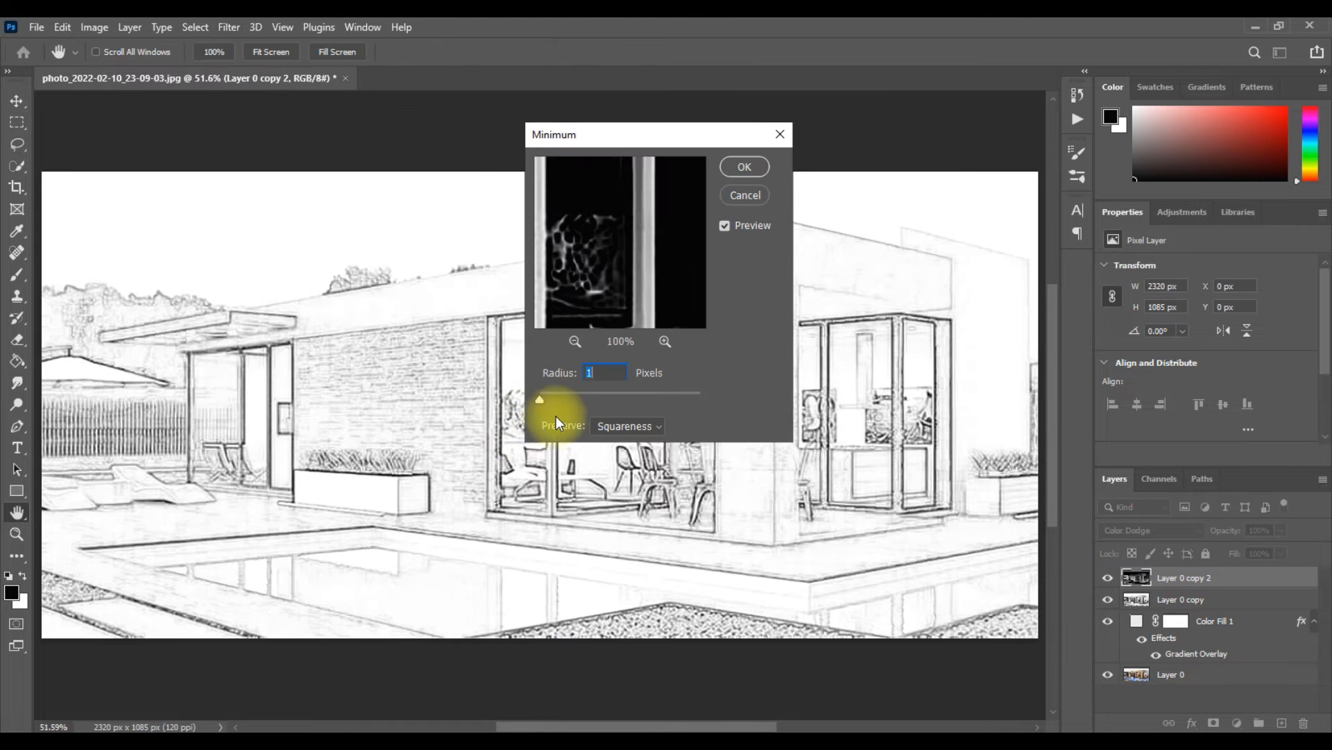
{"action": "type", "text": "2"}
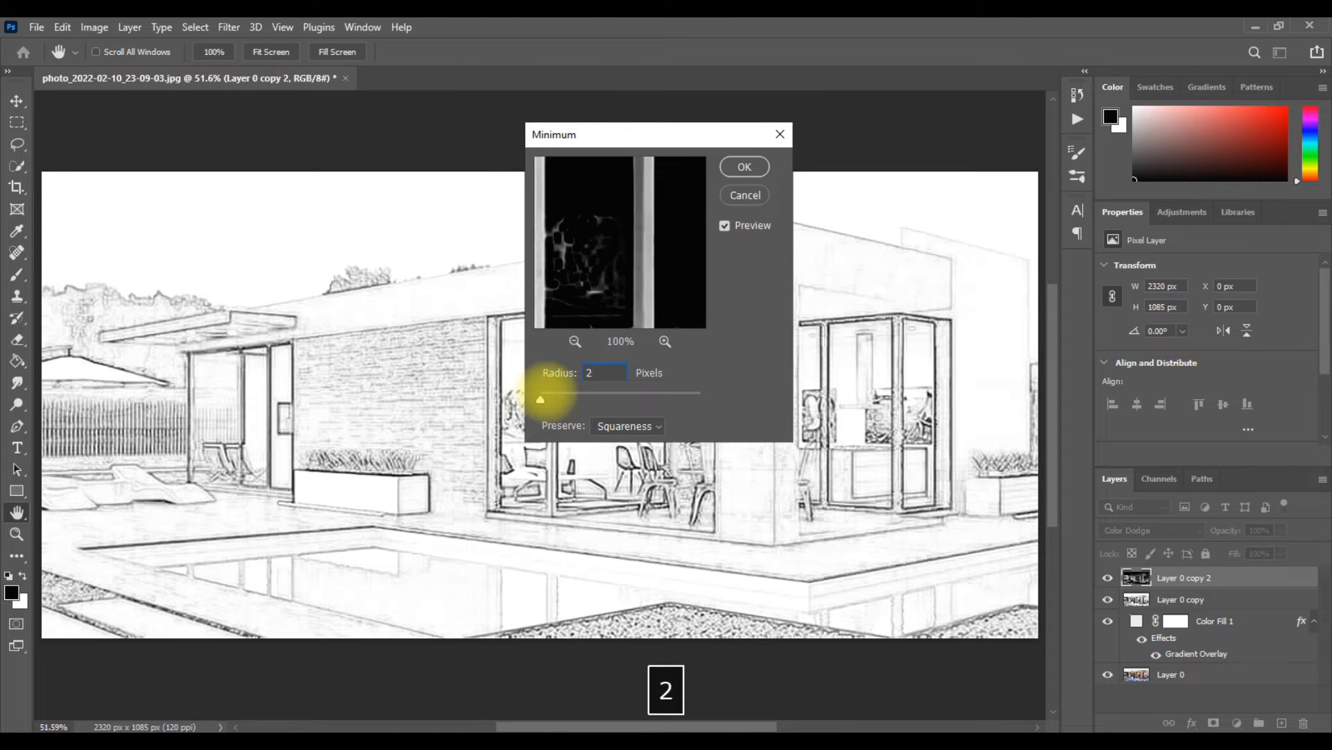
{"action": "left_click", "coordinate": [741, 167]}
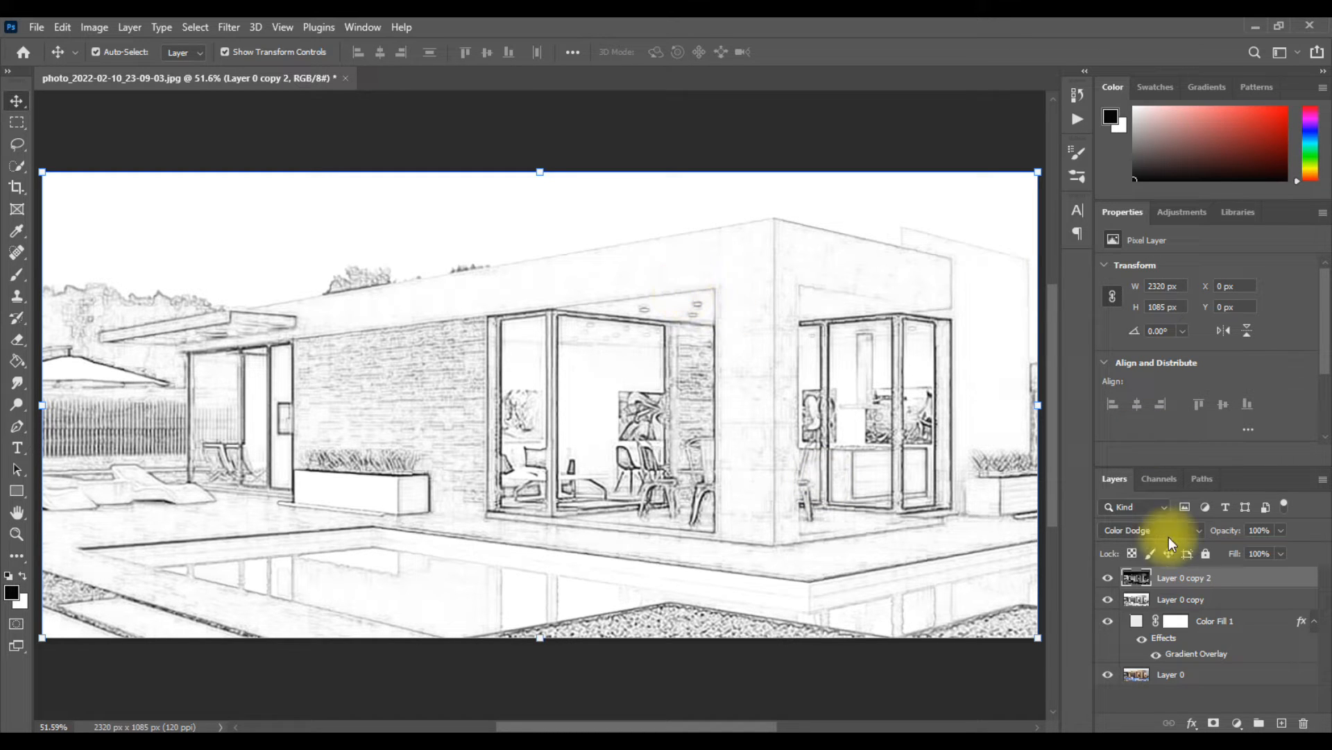
Step: Merge the Layer 0 copy 2 and Layer 0 copy layers into one
{"action": "left_click", "coordinate": [1182, 599], "text": "ctrl"}
{"action": "right_click", "coordinate": [1175, 581]}
{"action": "left_click", "coordinate": [999, 521]}
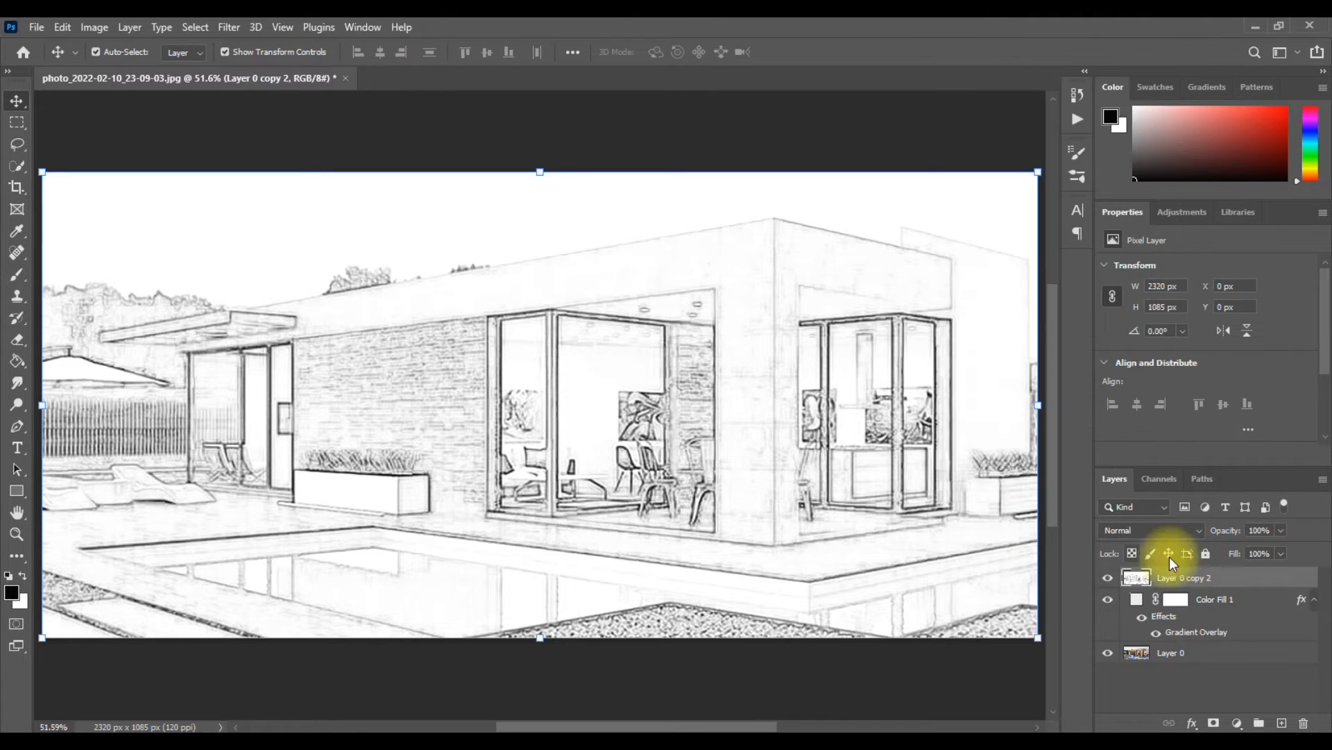
Step: Duplicate the original Layer 0 photo and move the copy to the top of the layer stack
{"action": "left_click", "coordinate": [1221, 653]}
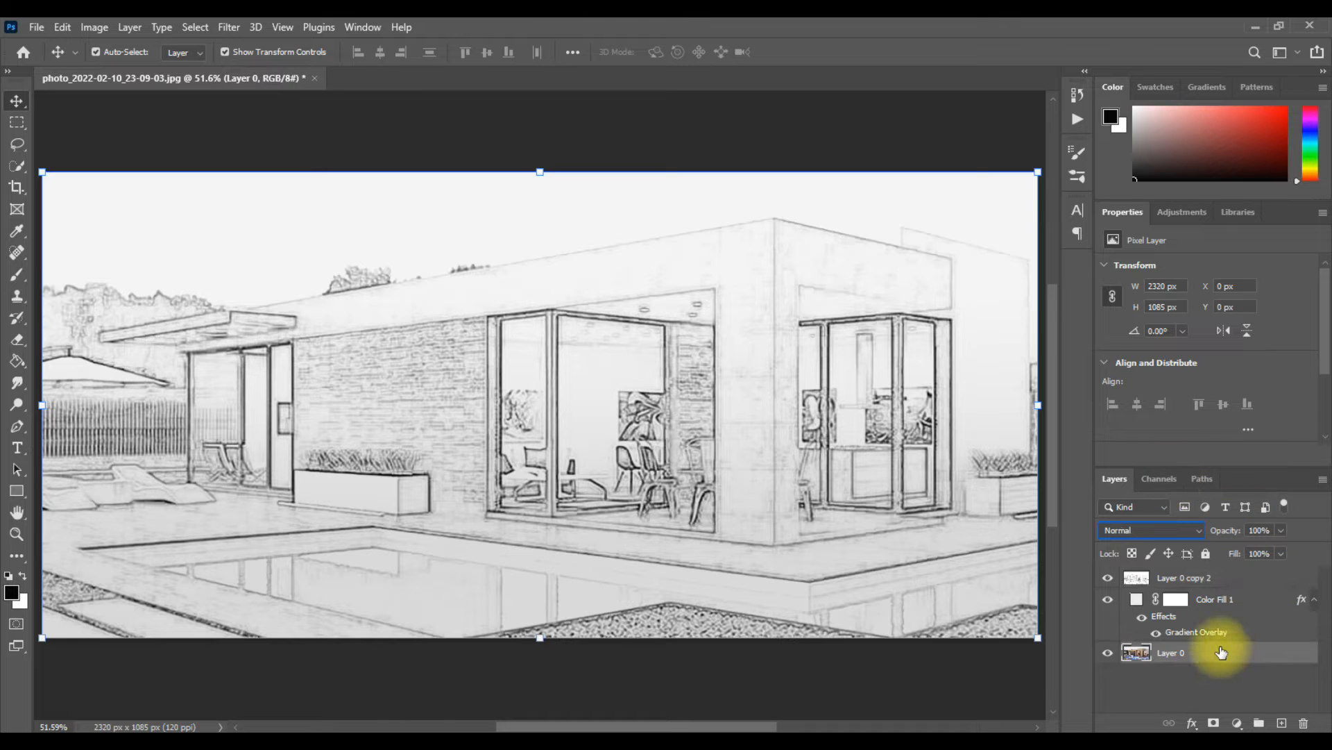
{"action": "right_click", "coordinate": [1221, 652]}
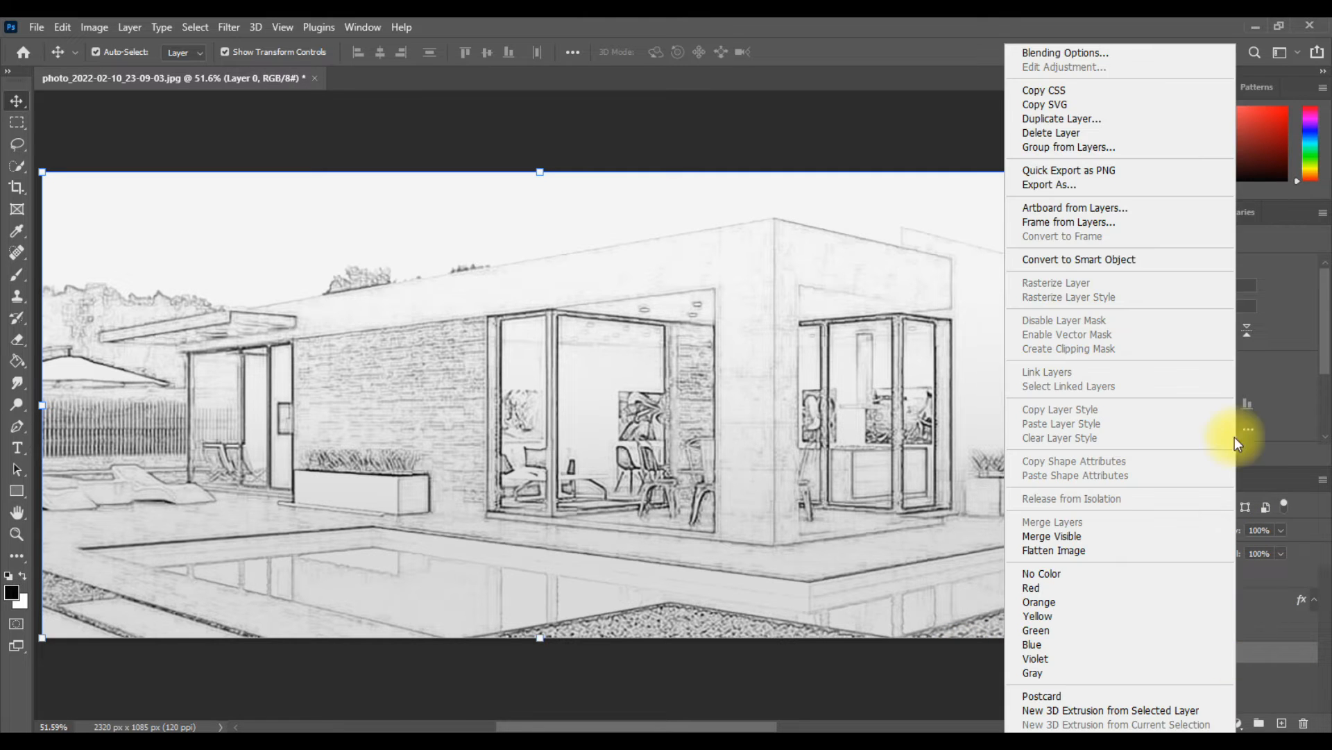
{"action": "left_click", "coordinate": [1069, 118]}
{"action": "left_click", "coordinate": [799, 211]}
{"action": "left_click_drag", "start_coordinate": [1225, 650], "coordinate": [1237, 574]}
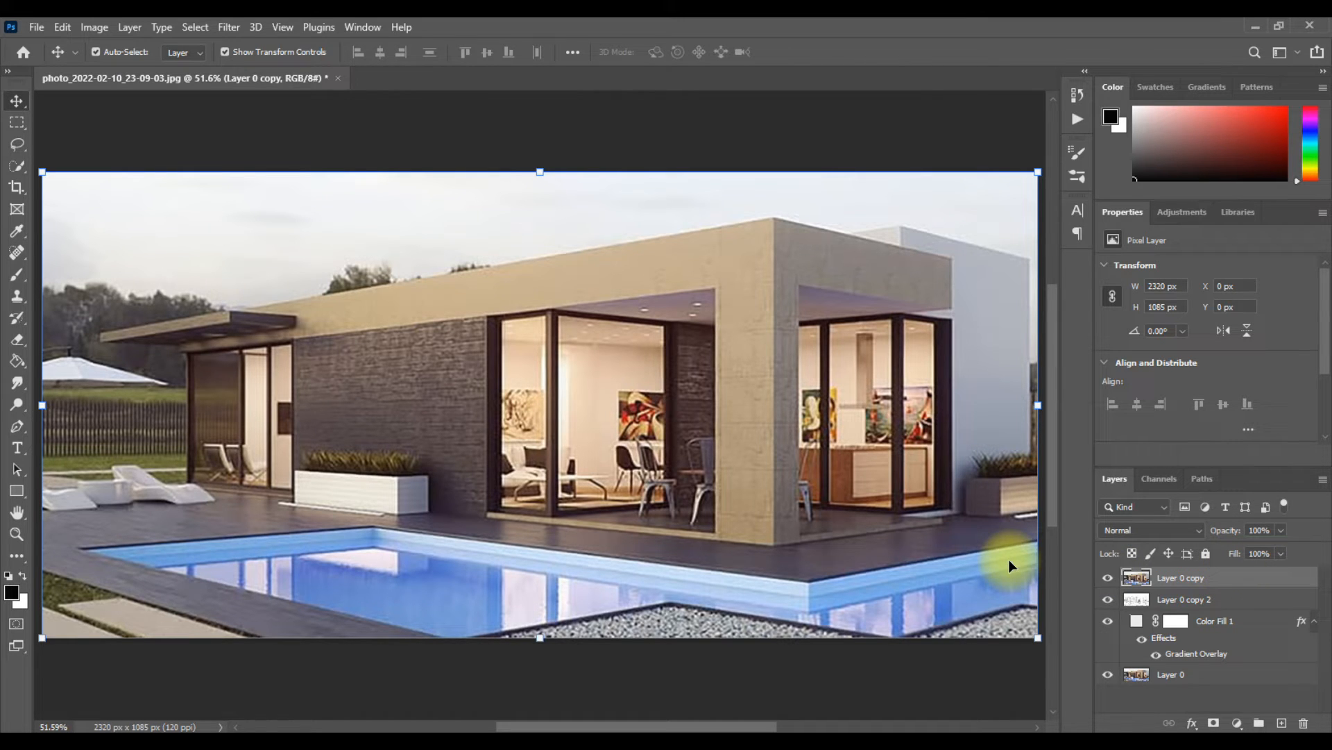
Step: Apply the Find Edges filter to the Layer 0 copy layer and desaturate it
{"action": "left_click", "coordinate": [229, 27]}
{"action": "mouse_move", "coordinate": [240, 351]}
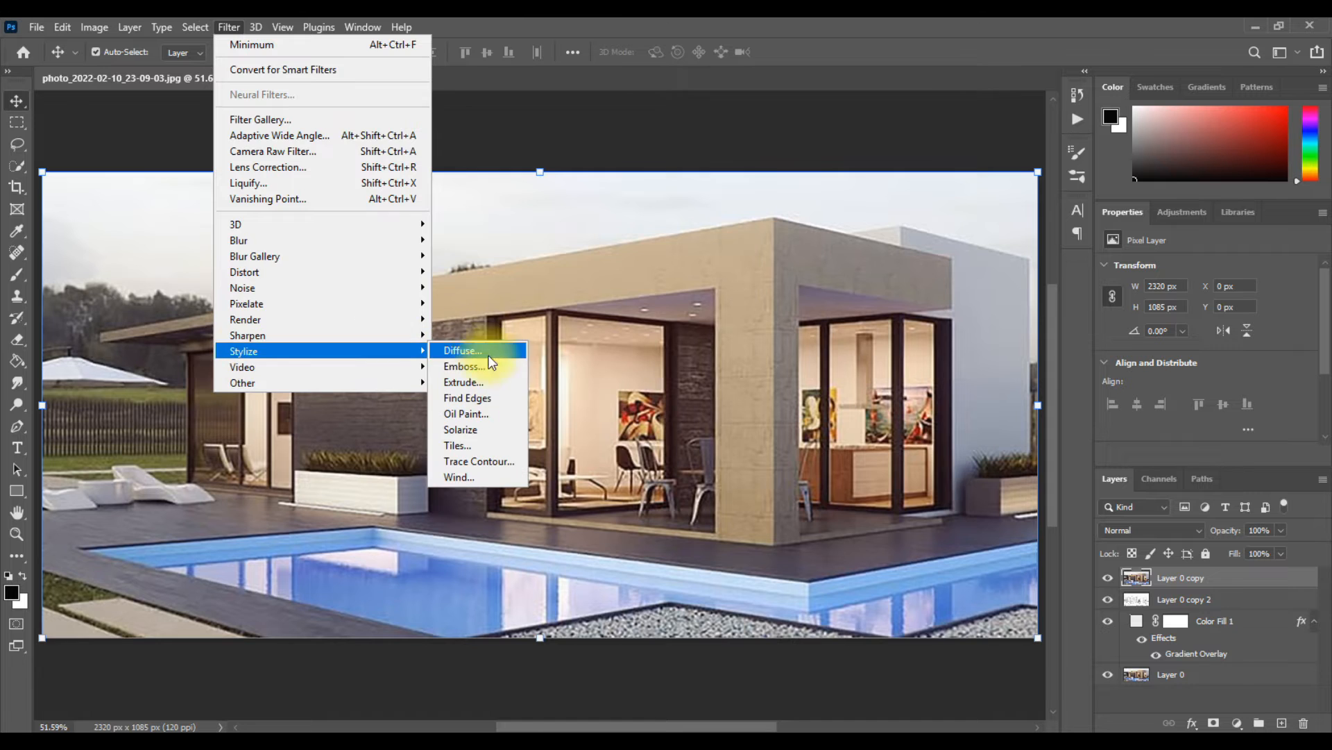
{"action": "left_click", "coordinate": [486, 396]}
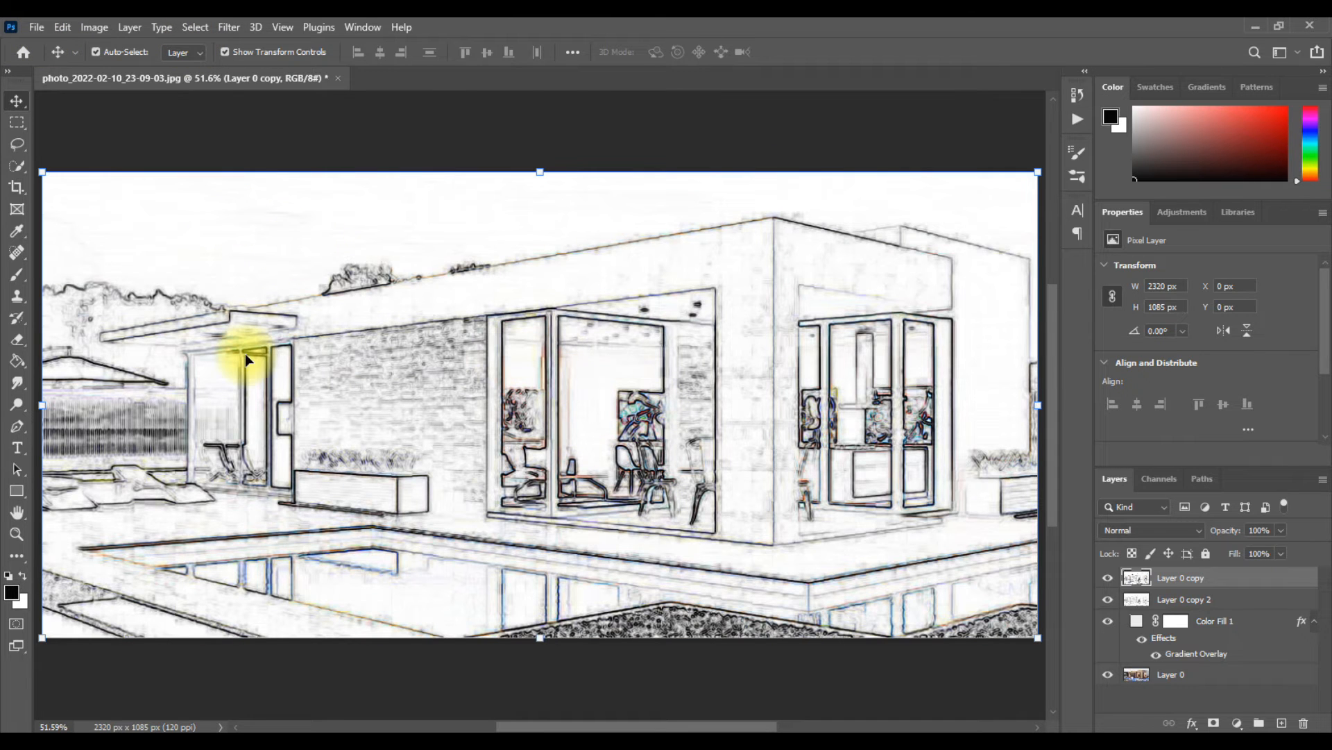
{"action": "left_click", "coordinate": [101, 26]}
{"action": "mouse_move", "coordinate": [208, 70]}
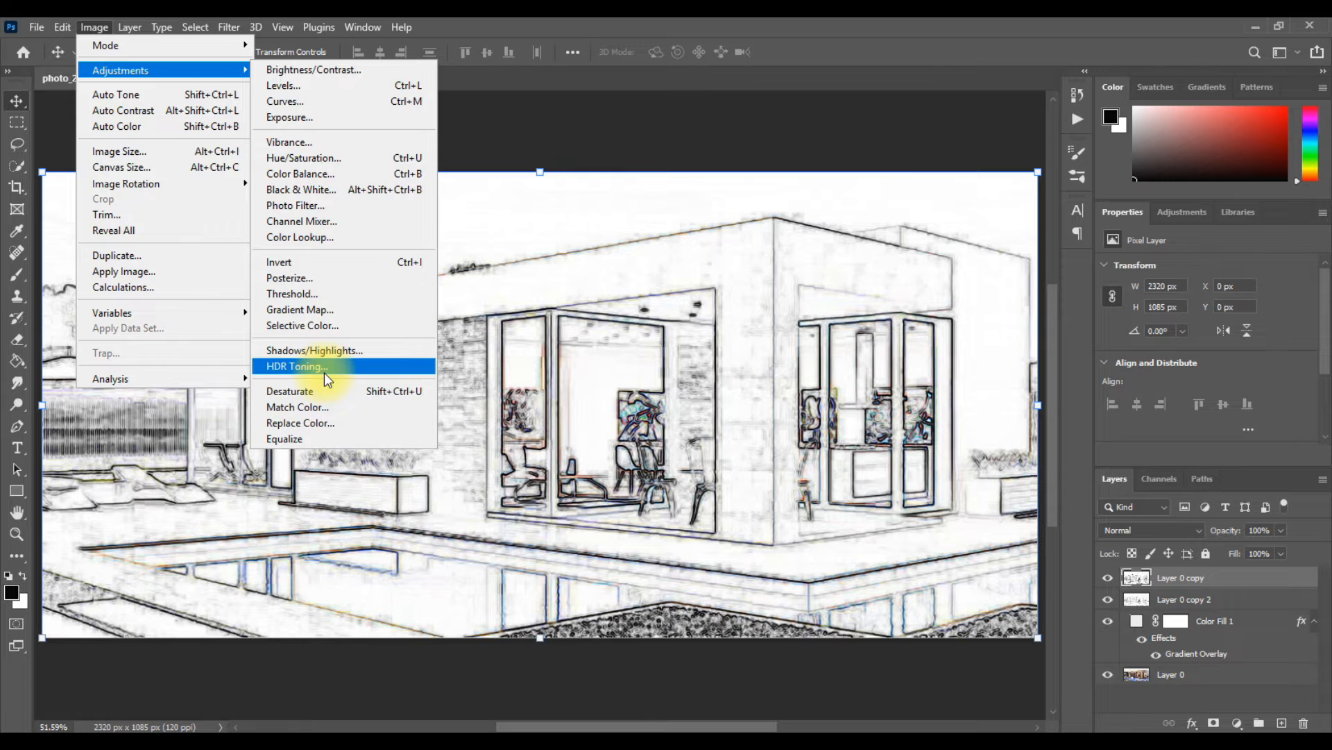
{"action": "left_click", "coordinate": [343, 392]}
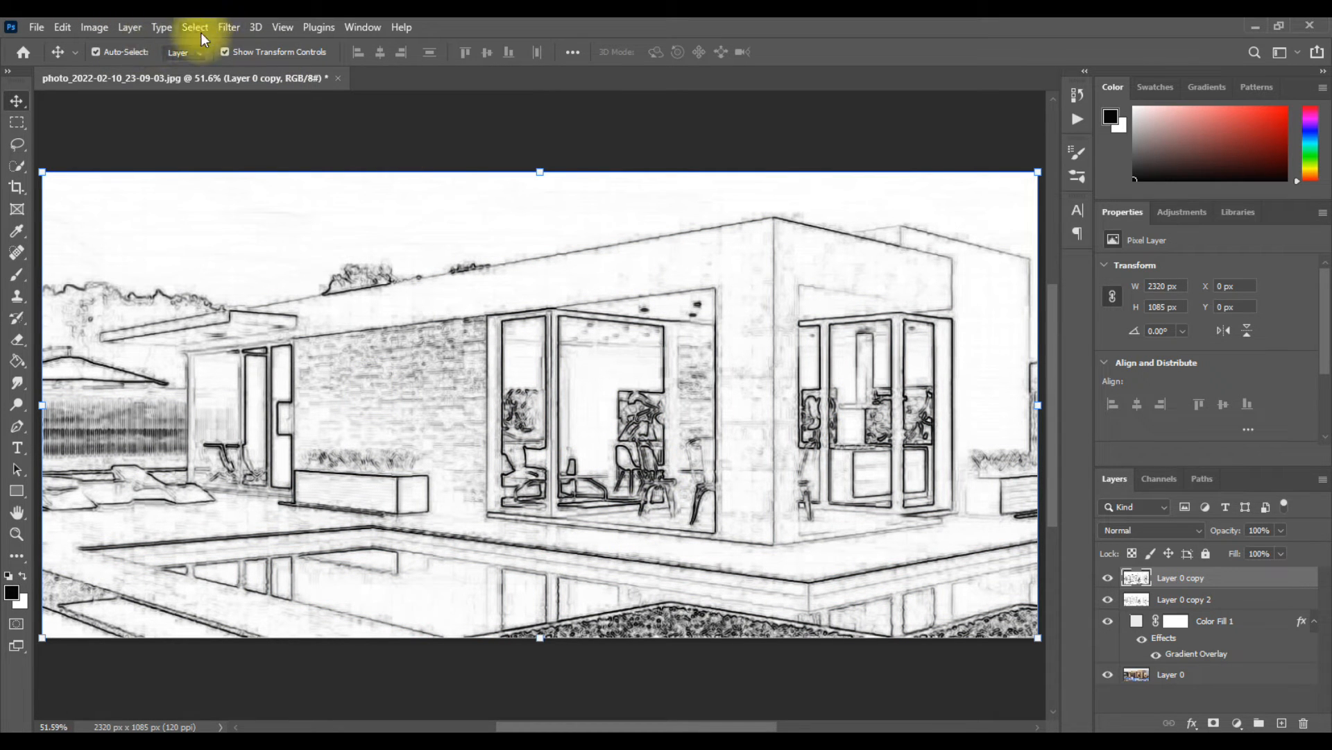
Step: Apply a Motion Blur to the Layer 0 copy layer with an angle of 90° and a distance of 1206 pixels
{"action": "left_click", "coordinate": [223, 26]}
{"action": "mouse_move", "coordinate": [261, 241]}
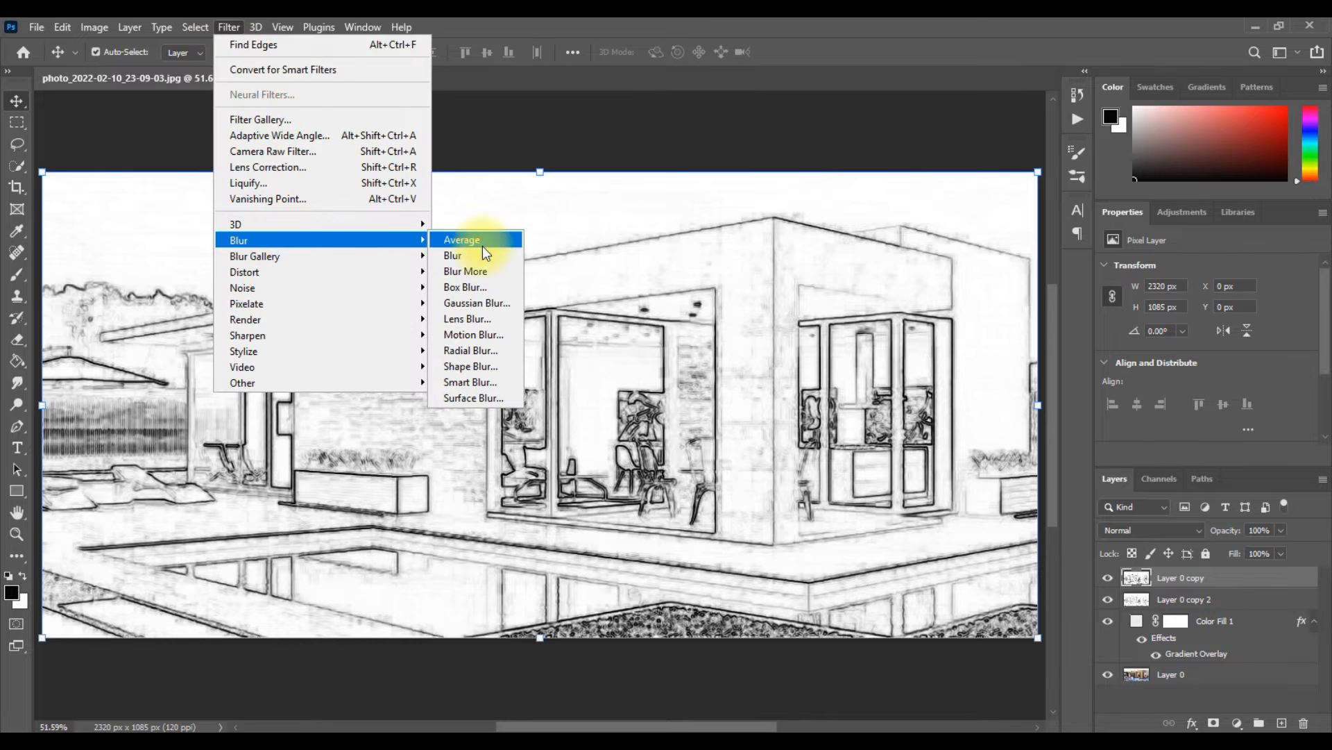
{"action": "left_click", "coordinate": [495, 335]}
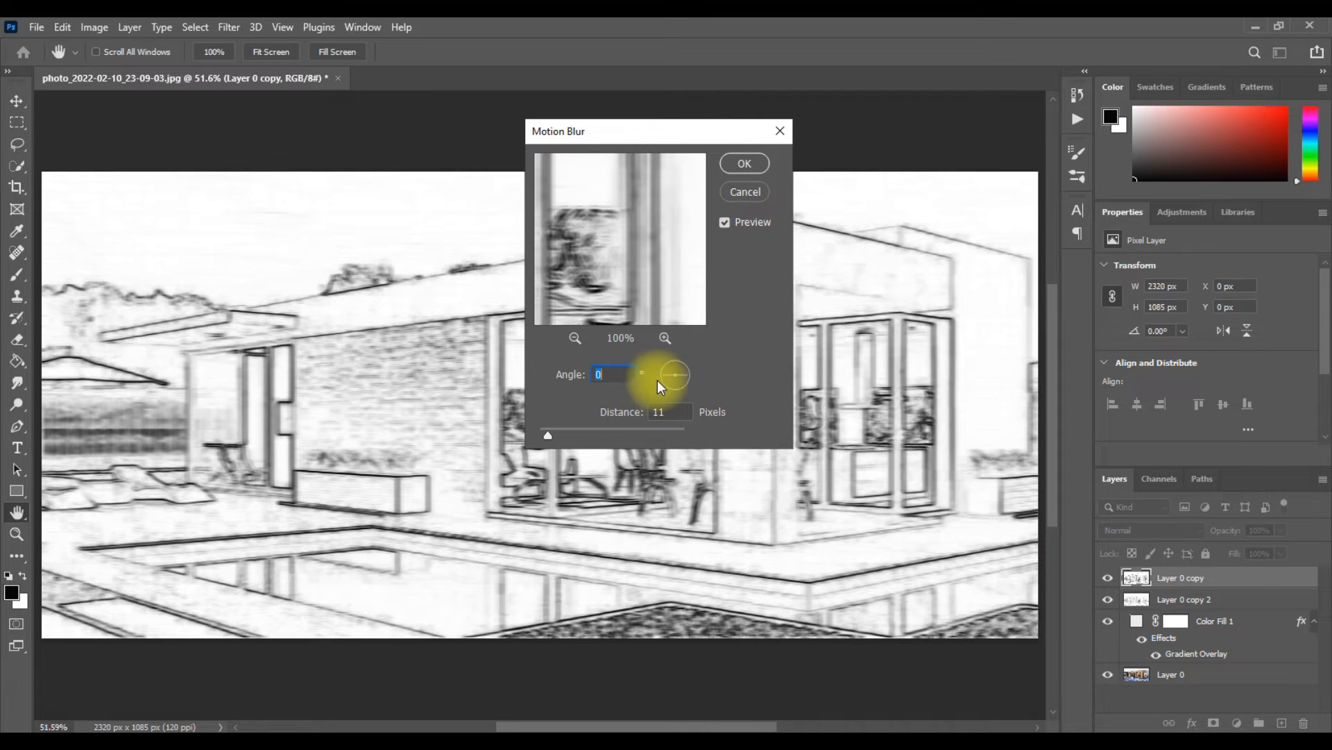
{"action": "type", "text": "90"}
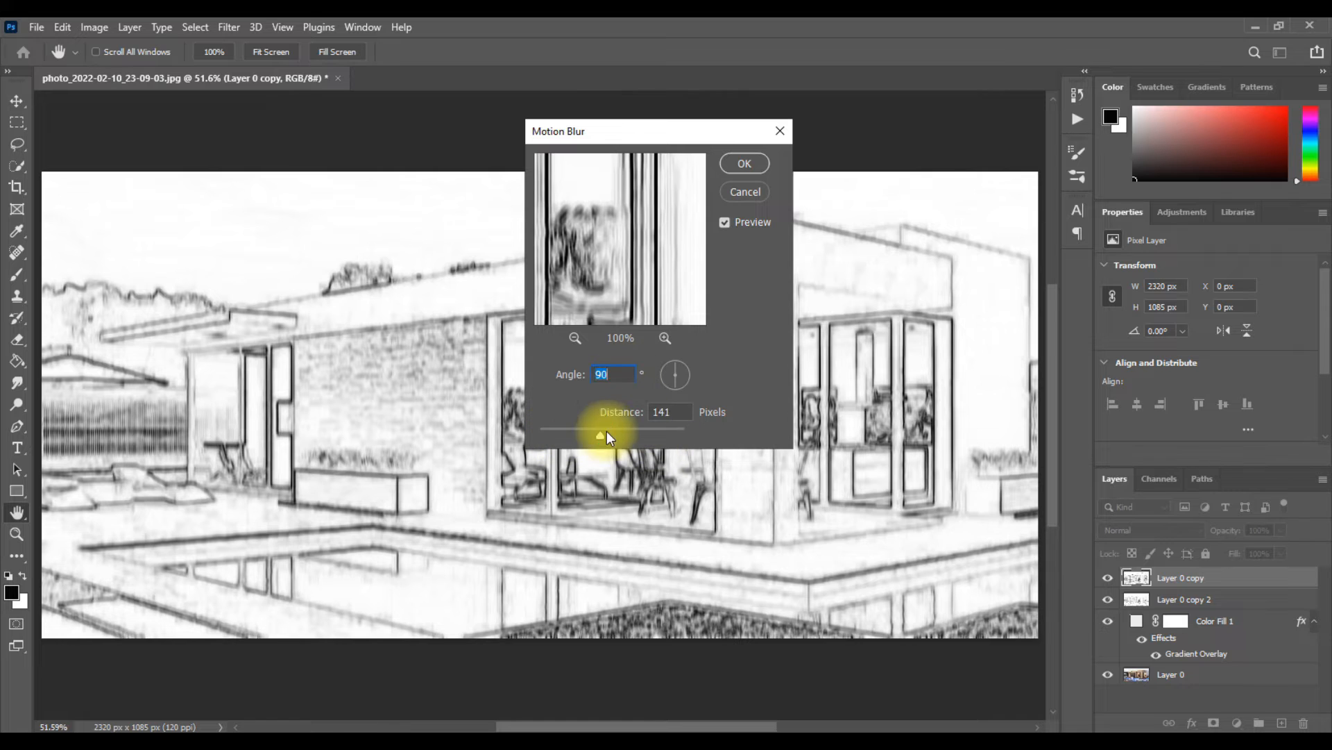
{"action": "left_click_drag", "start_coordinate": [584, 432], "coordinate": [664, 429]}
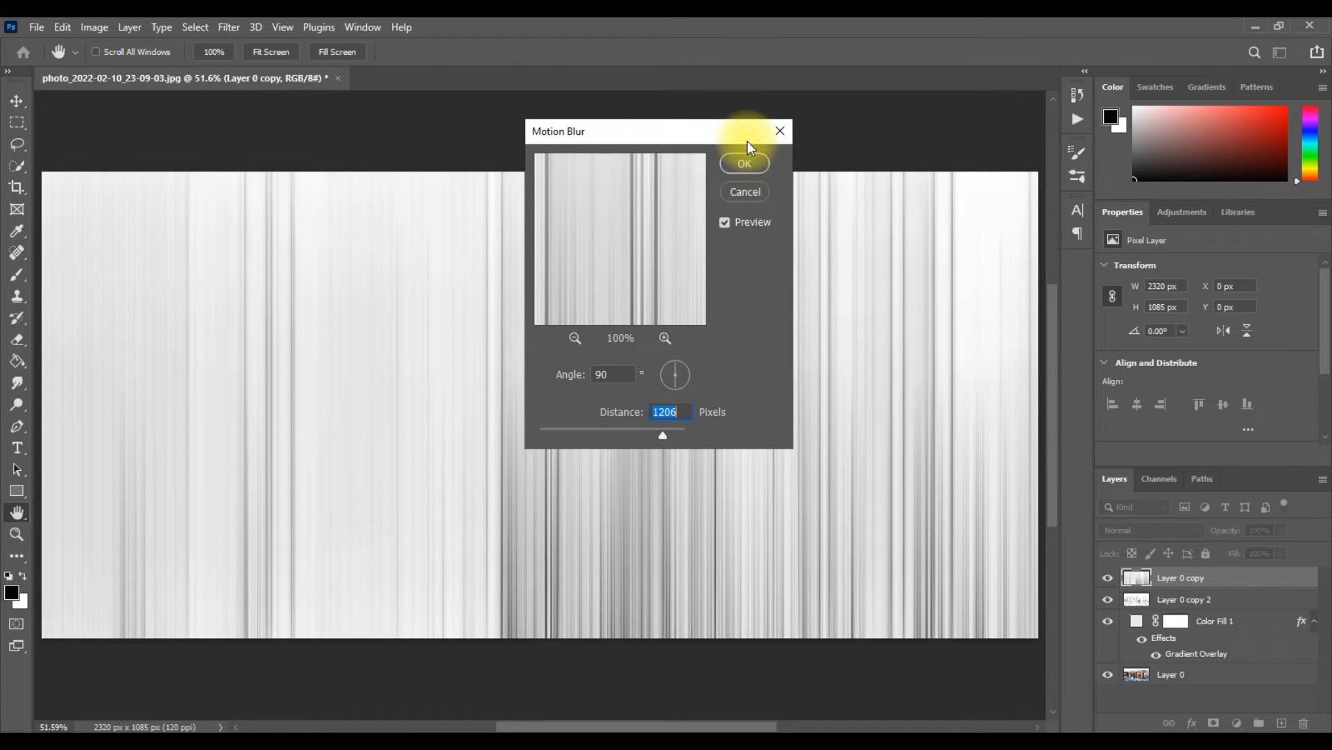
{"action": "left_click", "coordinate": [744, 163]}
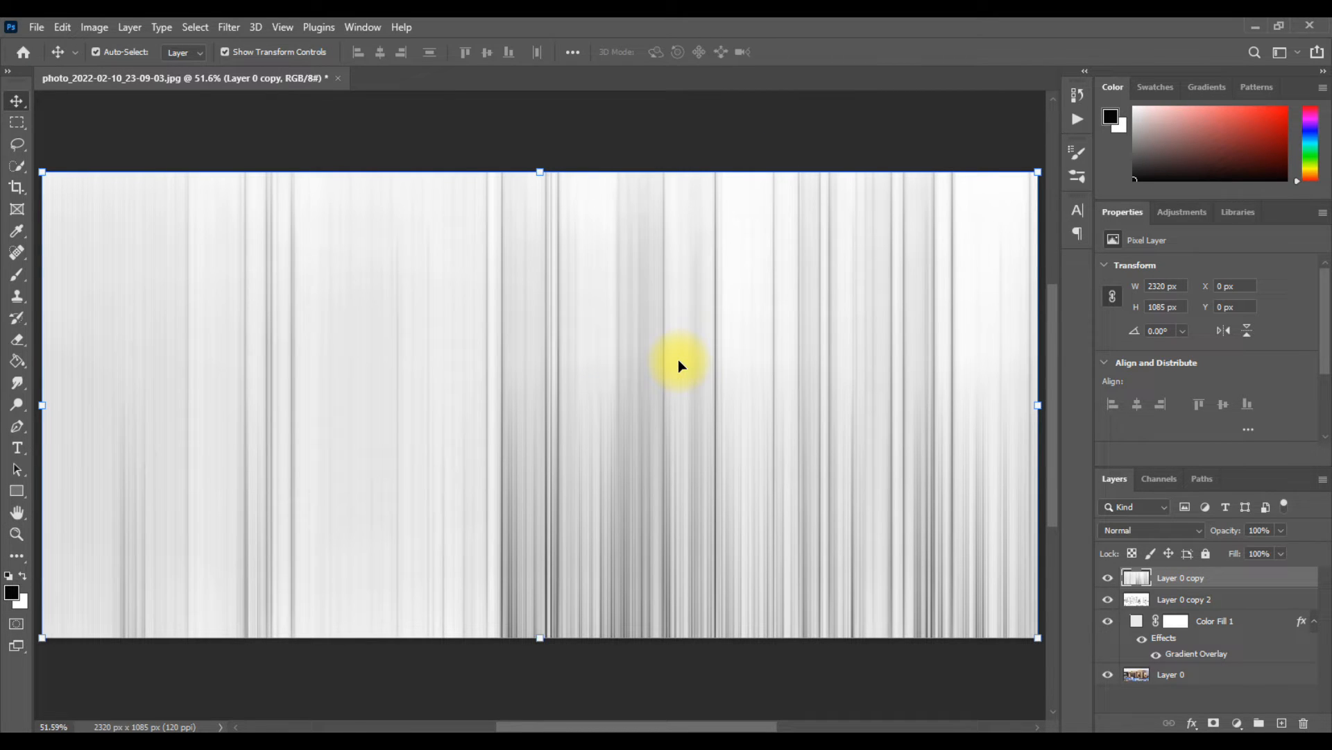
Step: Start a Smart Sharpen on the blurred layer with amount 500%, radius 64 px and Gaussian Blur removal
{"action": "left_click", "coordinate": [226, 31]}
{"action": "mouse_move", "coordinate": [264, 335]}
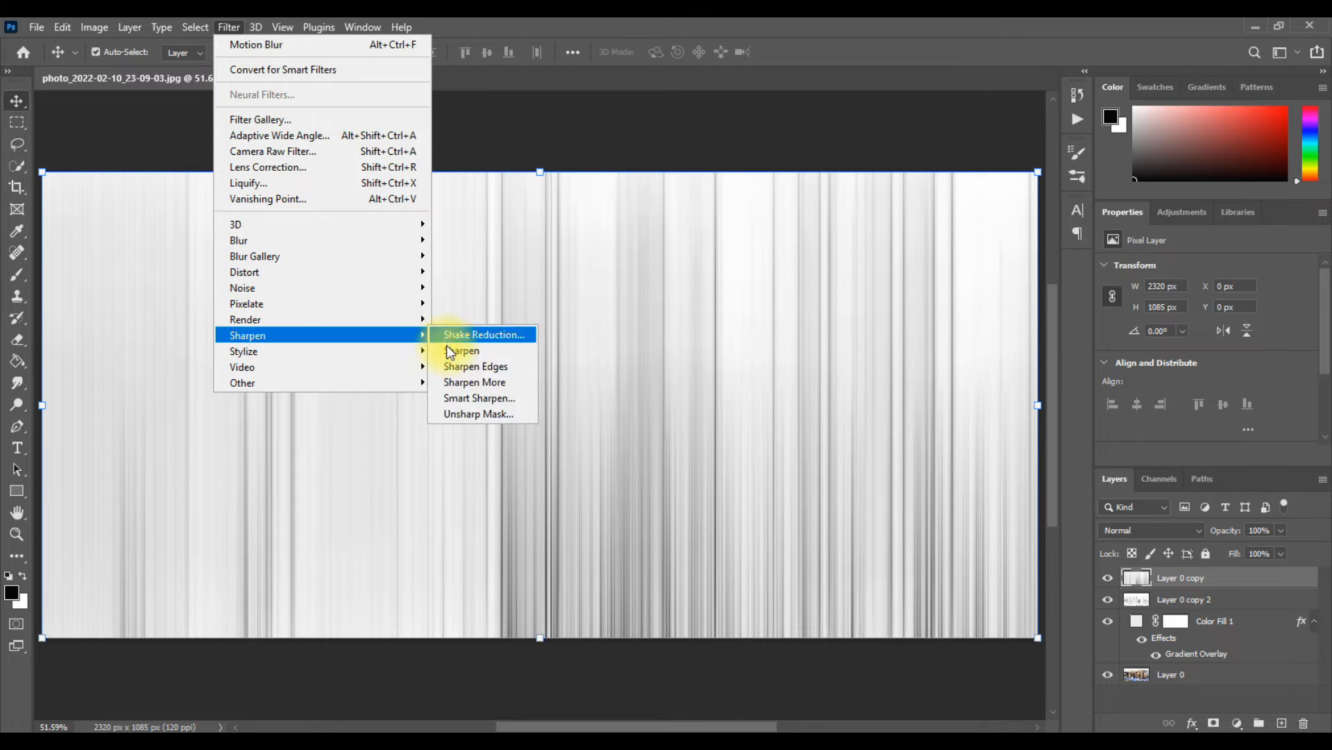
{"action": "left_click", "coordinate": [465, 398]}
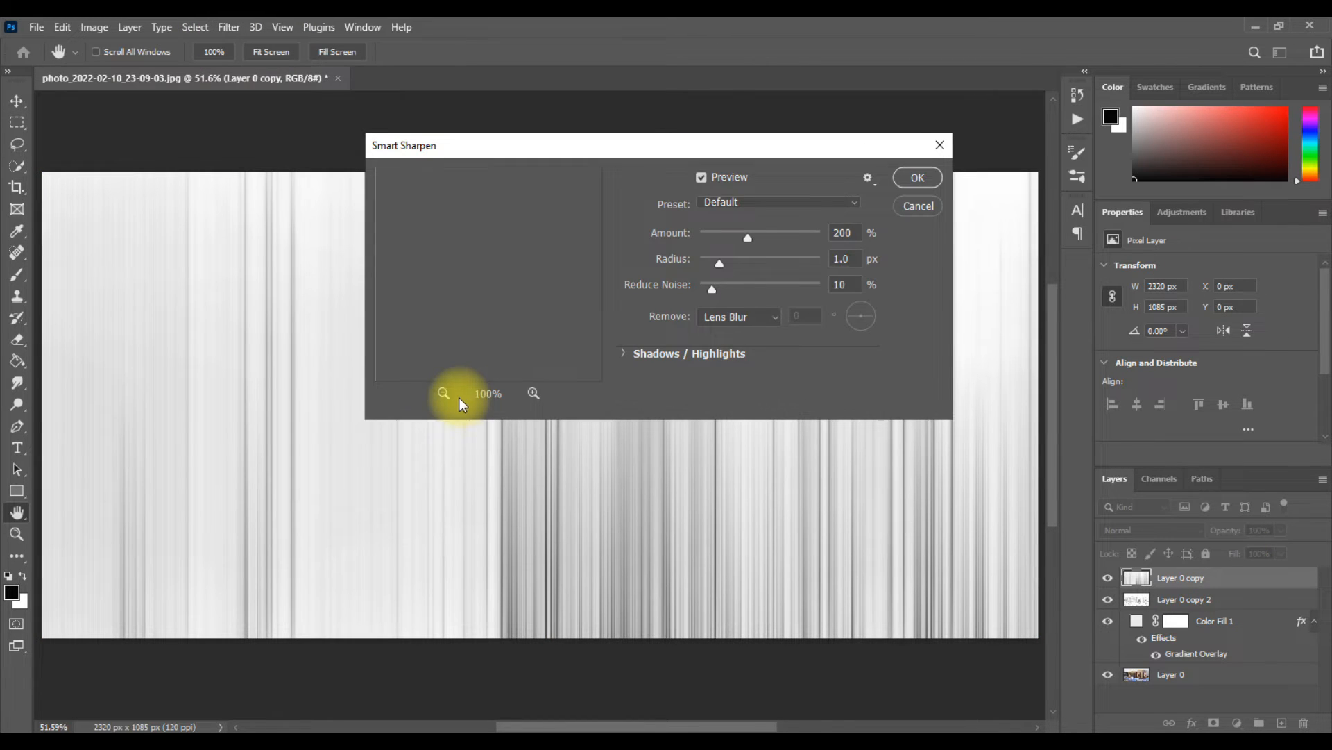
{"action": "left_click_drag", "start_coordinate": [748, 238], "coordinate": [860, 257]}
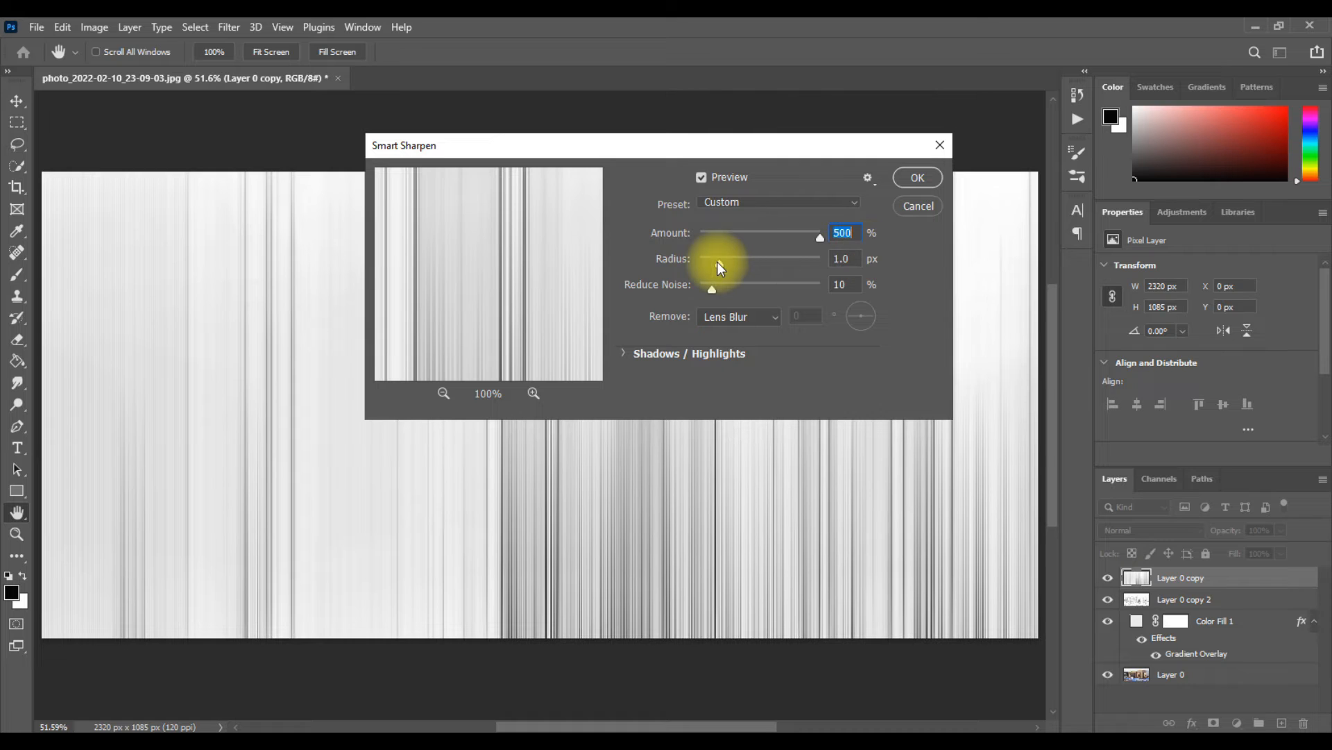
{"action": "left_click", "coordinate": [769, 317]}
{"action": "left_click", "coordinate": [703, 332]}
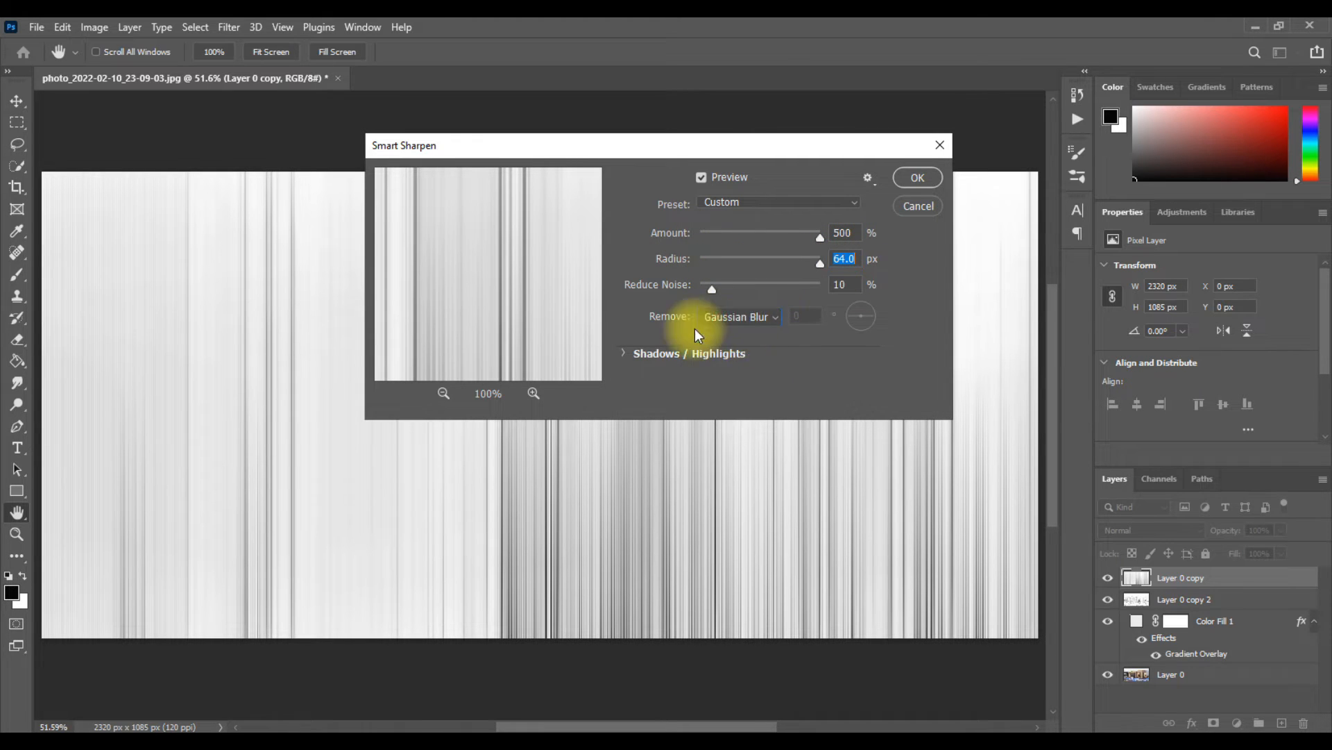
Step: Set the Smart Sharpen fade amount to 50% and radius to 50 px for both shadows and highlights, and apply the filter
{"action": "left_click", "coordinate": [627, 355]}
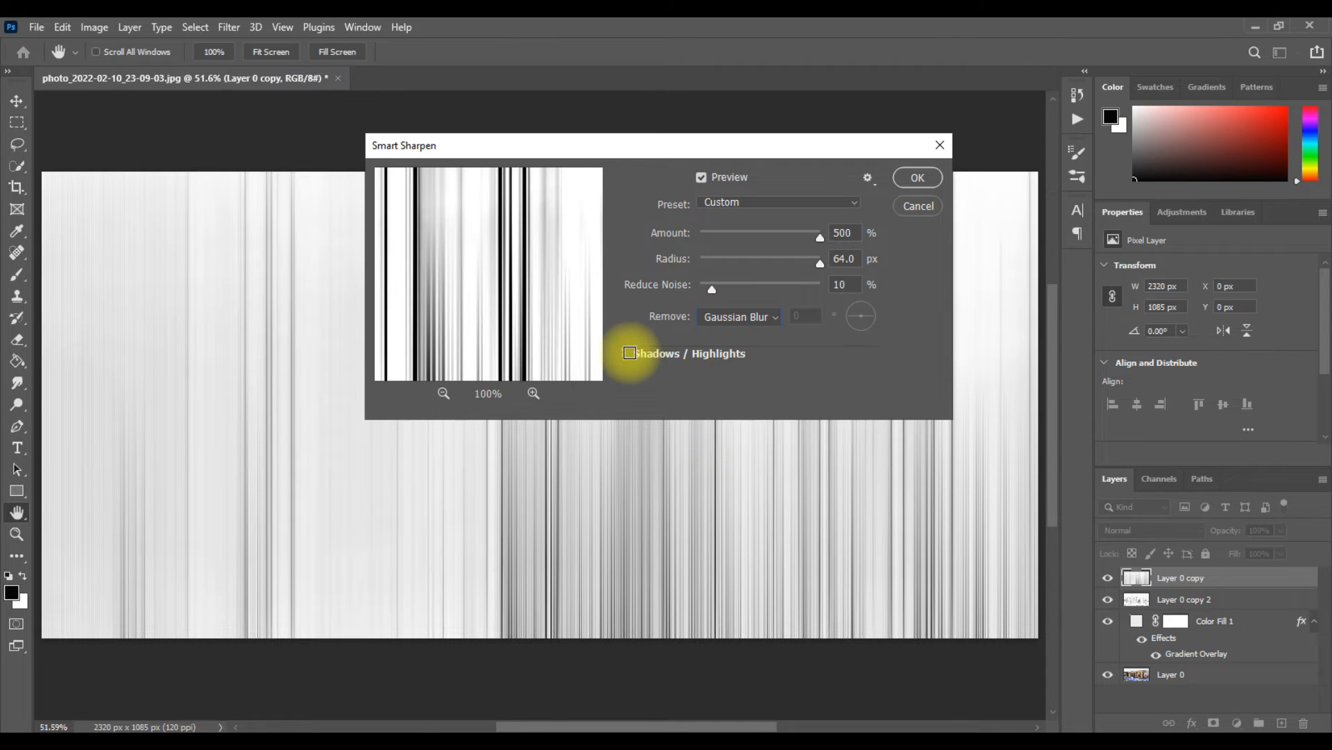
{"action": "left_click", "coordinate": [627, 351]}
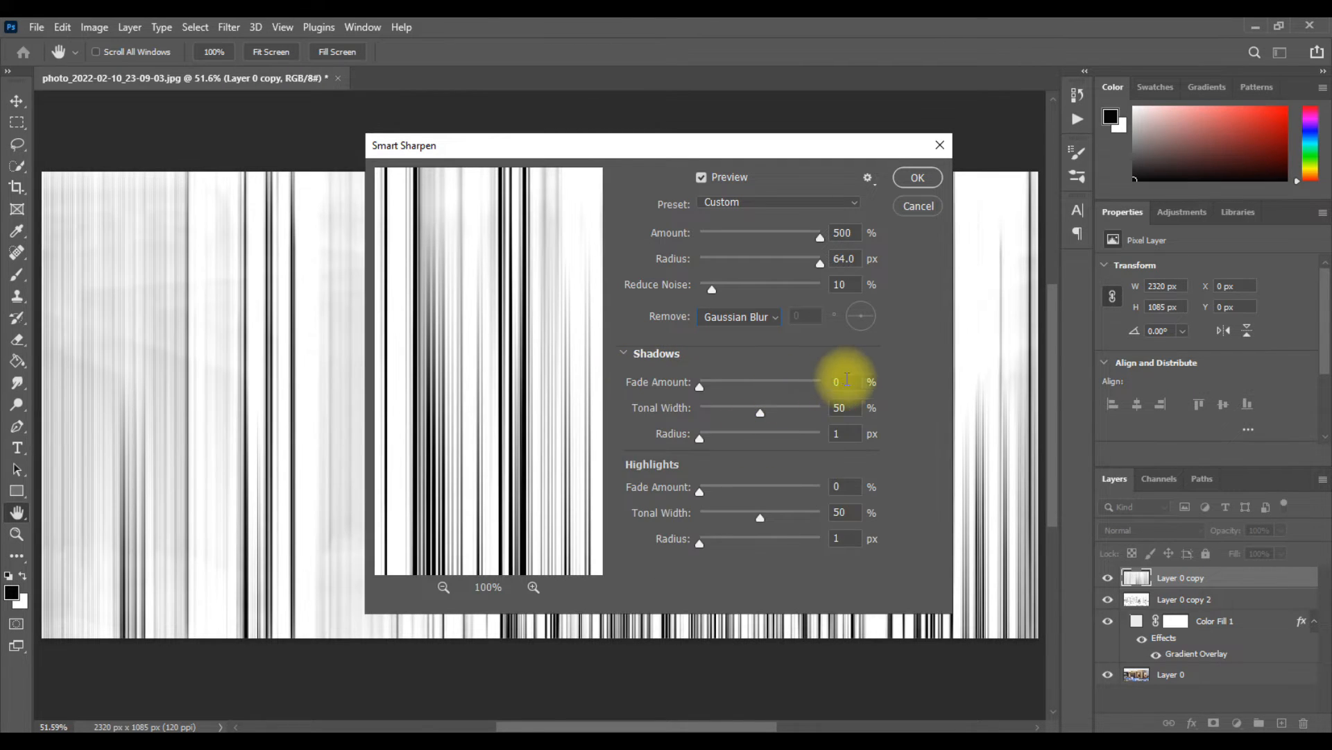
{"action": "type", "text": "05"}
{"action": "key", "text": "BackSpace"}
{"action": "type", "text": "0"}
{"action": "double_click", "coordinate": [859, 432]}
{"action": "type", "text": "50"}
{"action": "double_click", "coordinate": [850, 484]}
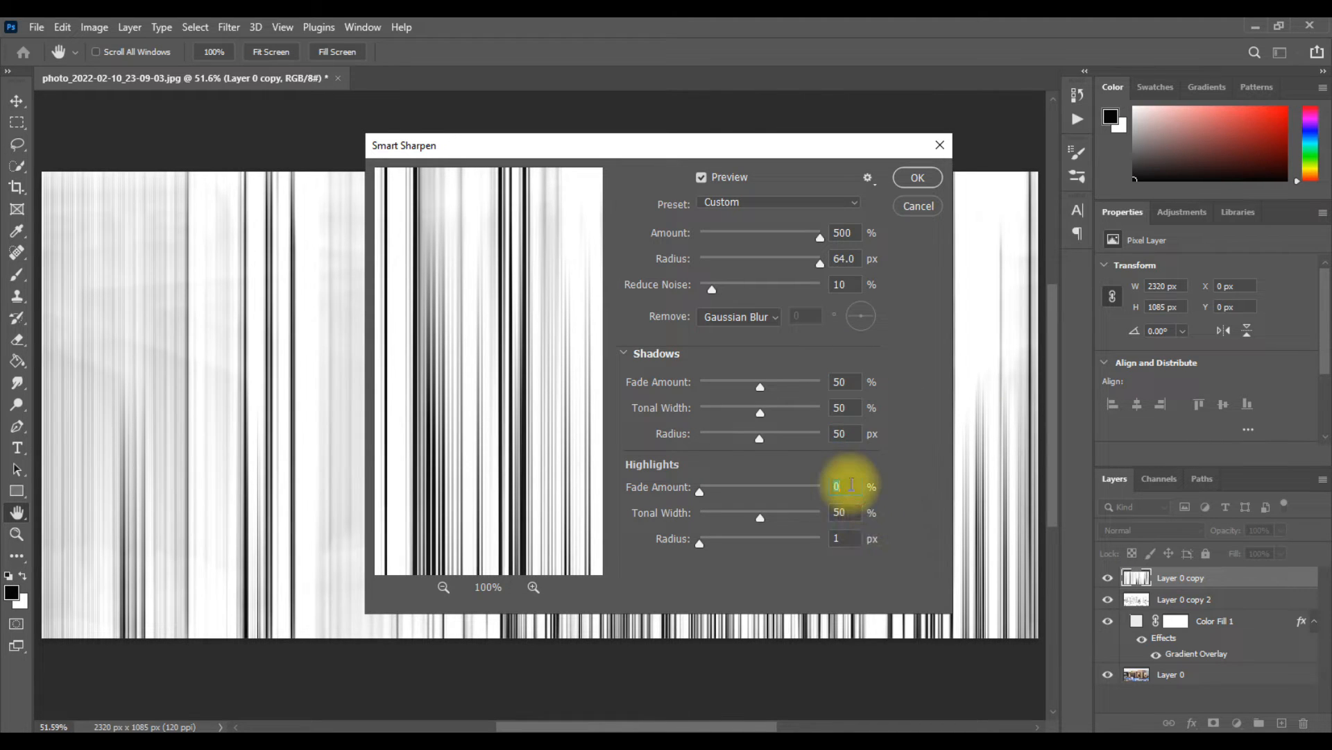
{"action": "type", "text": "50"}
{"action": "double_click", "coordinate": [838, 530]}
{"action": "type", "text": "50"}
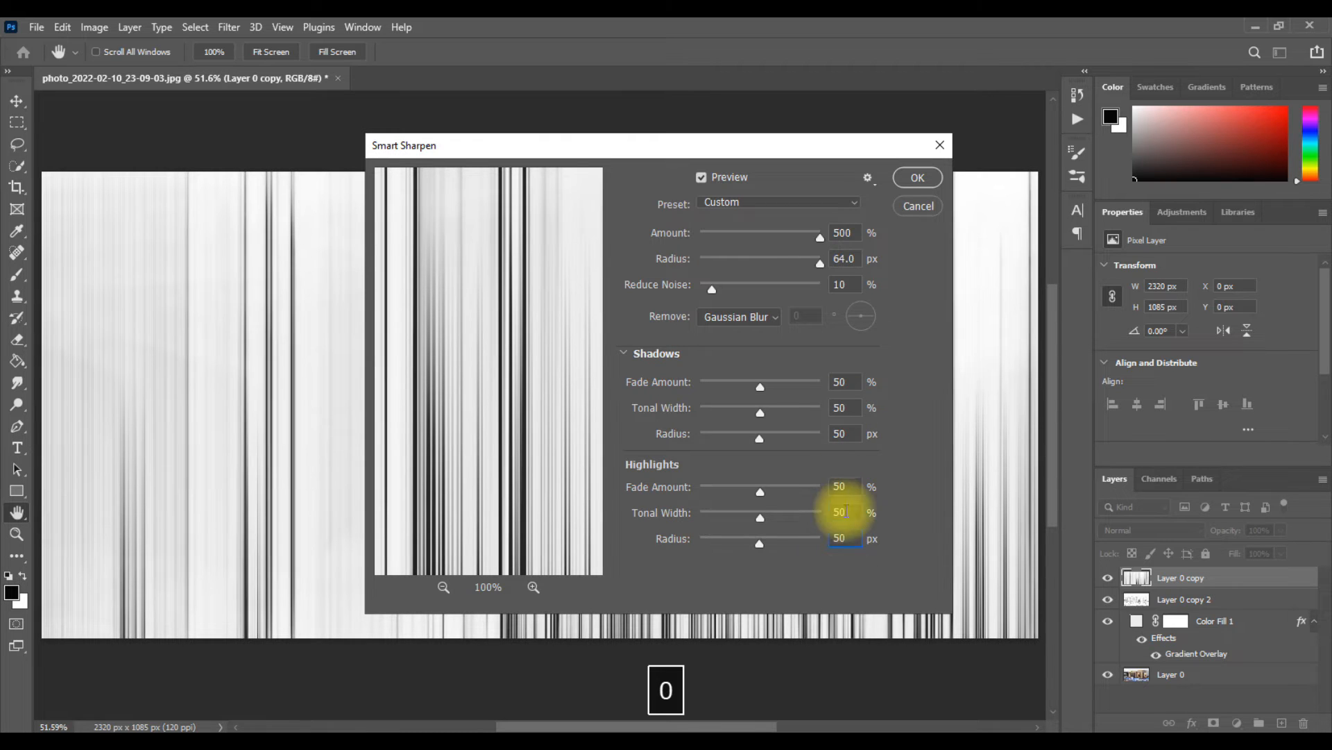
{"action": "left_click", "coordinate": [919, 179]}
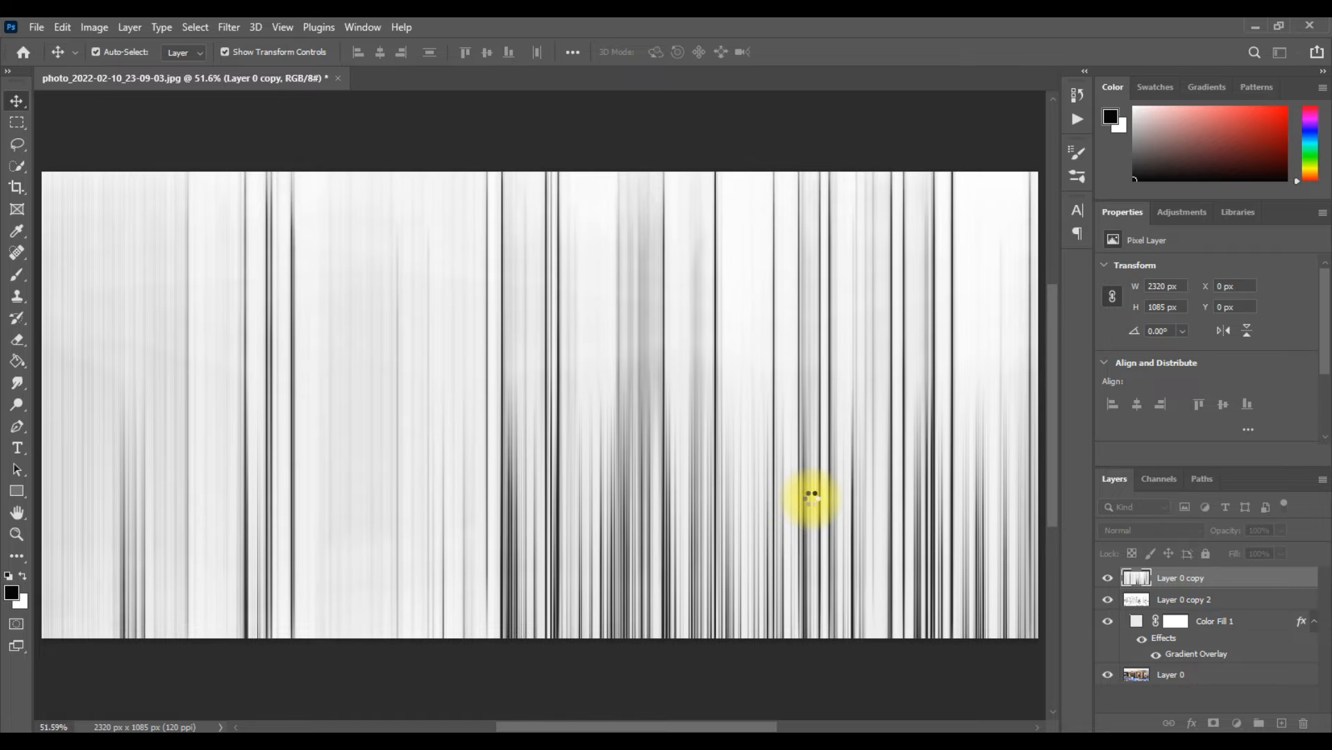
Step: Apply the Photocopy sketch filter to the streaked layer with detail 2 and darkness 5
{"action": "left_click", "coordinate": [229, 27]}
{"action": "left_click", "coordinate": [260, 117]}
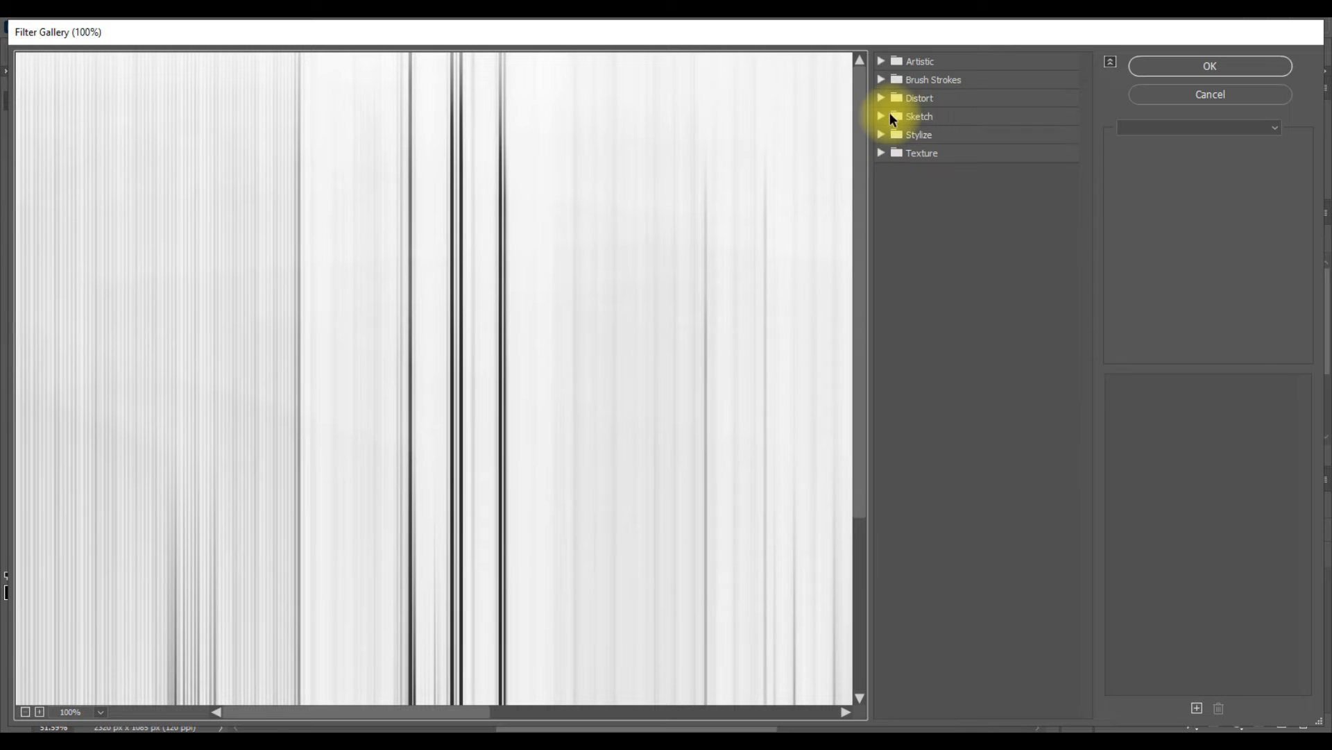
{"action": "left_click", "coordinate": [885, 115]}
{"action": "left_click", "coordinate": [1052, 278]}
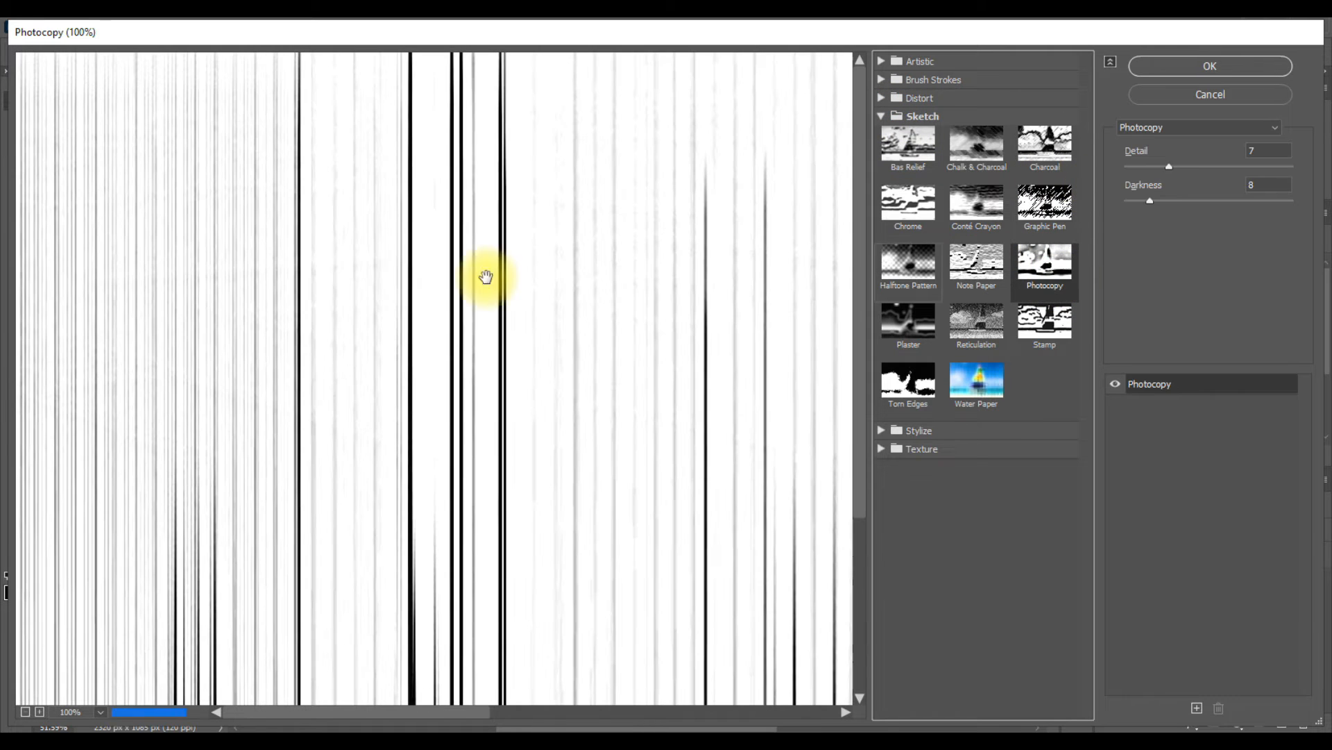
{"action": "left_click", "coordinate": [1276, 151]}
{"action": "type", "text": "2"}
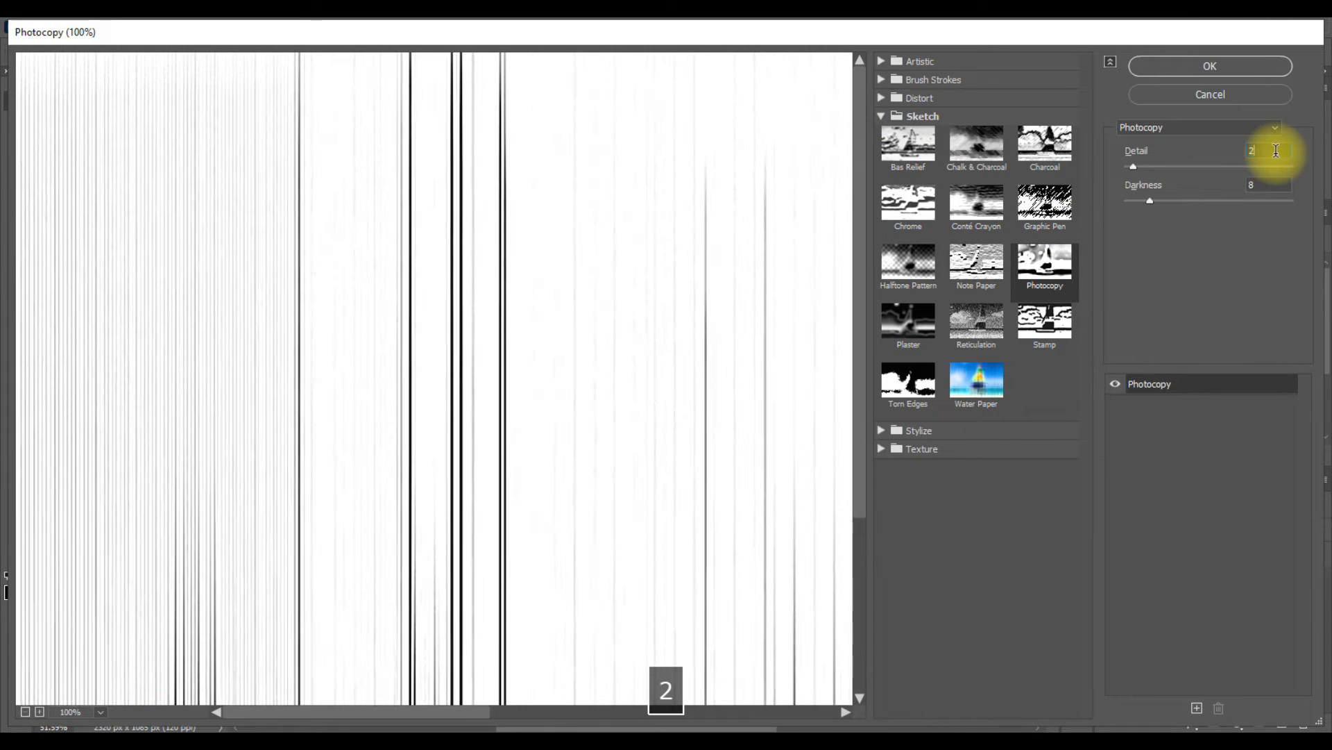
{"action": "left_click", "coordinate": [1284, 186]}
{"action": "type", "text": "5"}
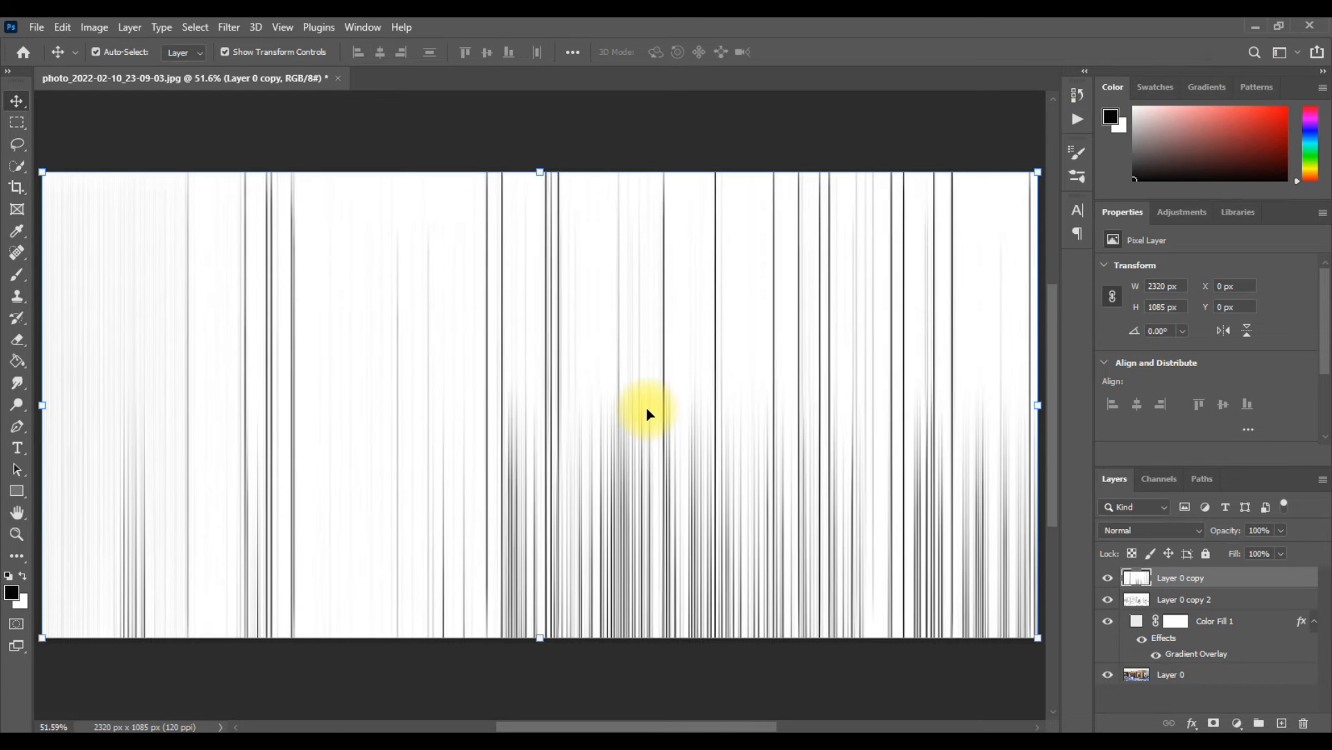
Step: Set the Layer 0 copy layer's blend mode to Multiply and its opacity to 39%
{"action": "left_click", "coordinate": [1163, 532]}
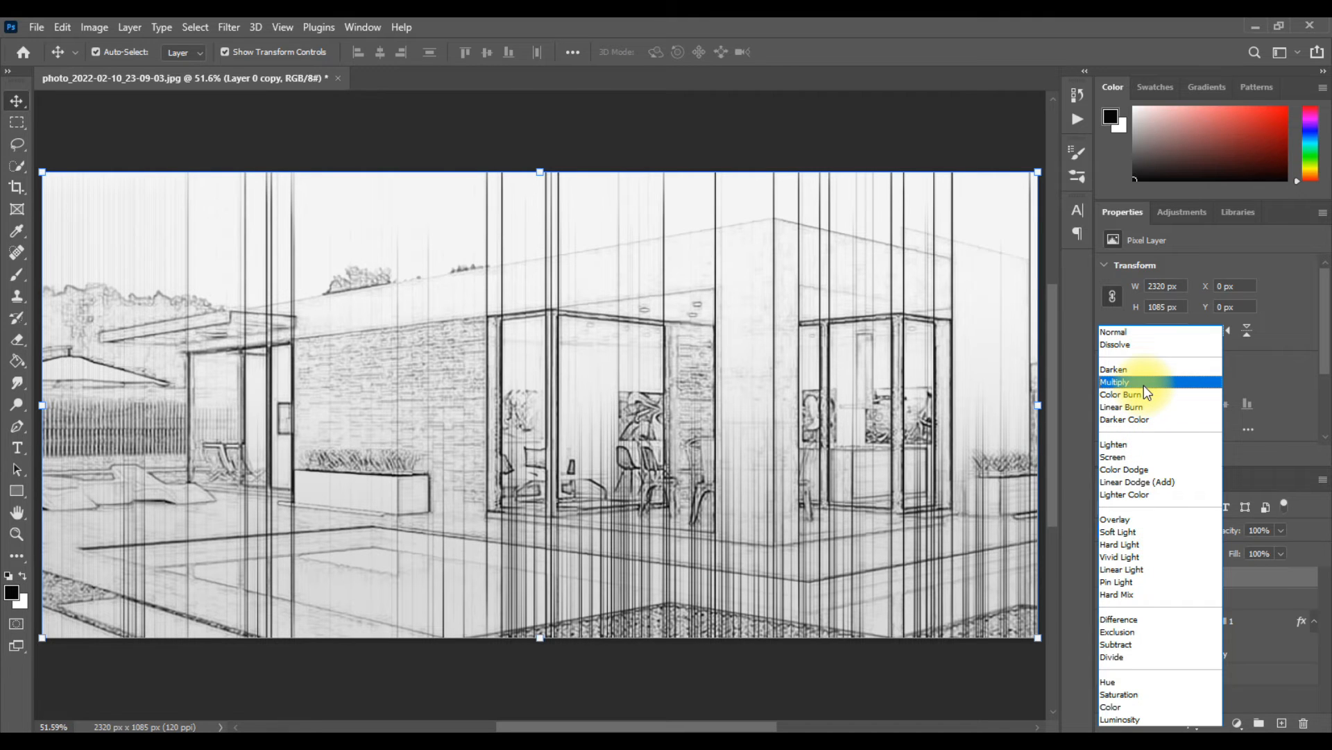
{"action": "left_click", "coordinate": [1143, 383]}
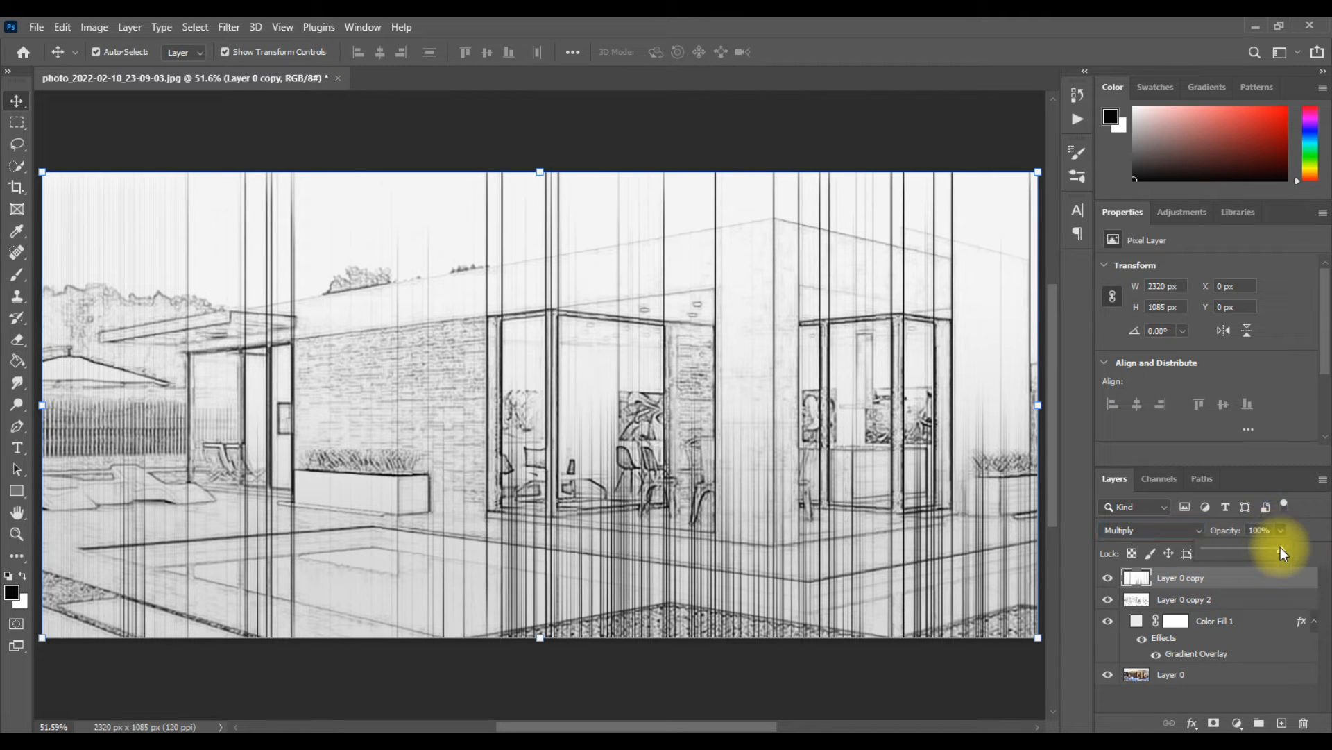
{"action": "left_click_drag", "start_coordinate": [1247, 548], "coordinate": [1244, 549]}
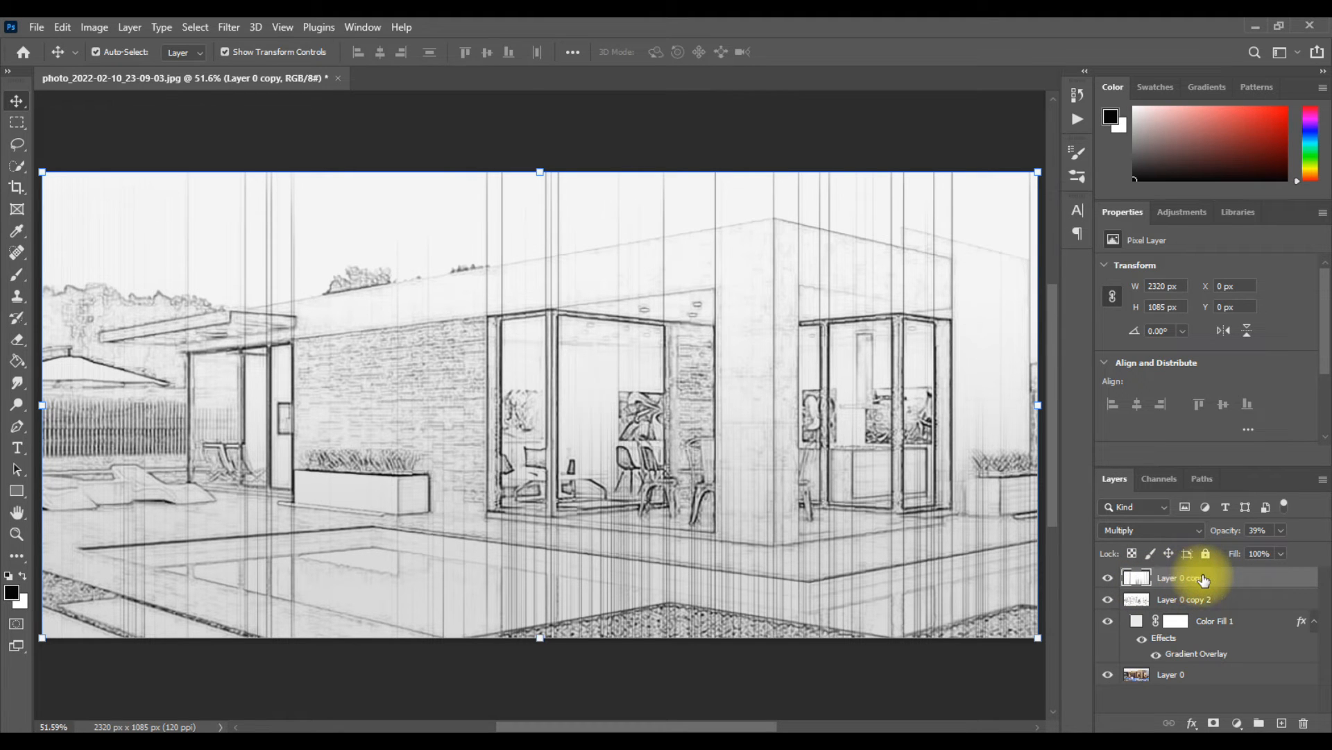
Step: Rename the Layer 0 copy layer as BG1
{"action": "double_click", "coordinate": [1170, 577]}
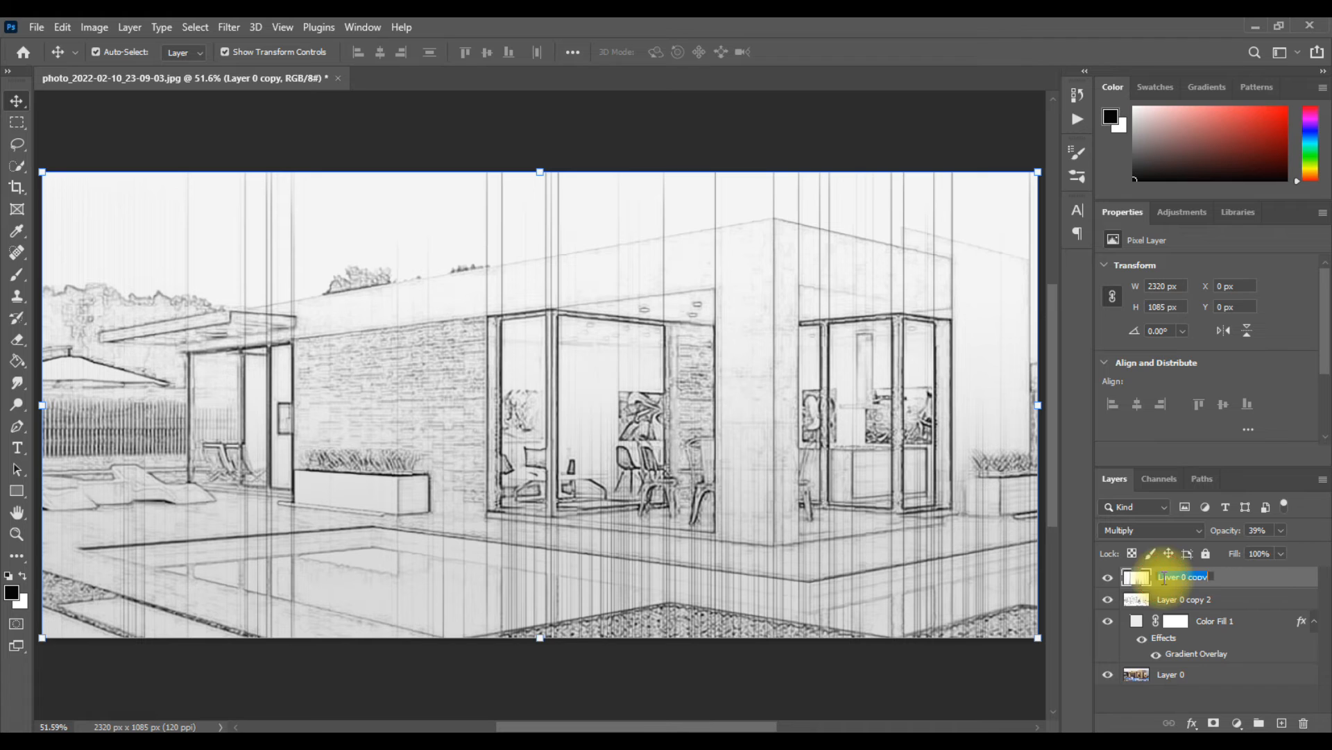
{"action": "key", "text": "BackSpace"}
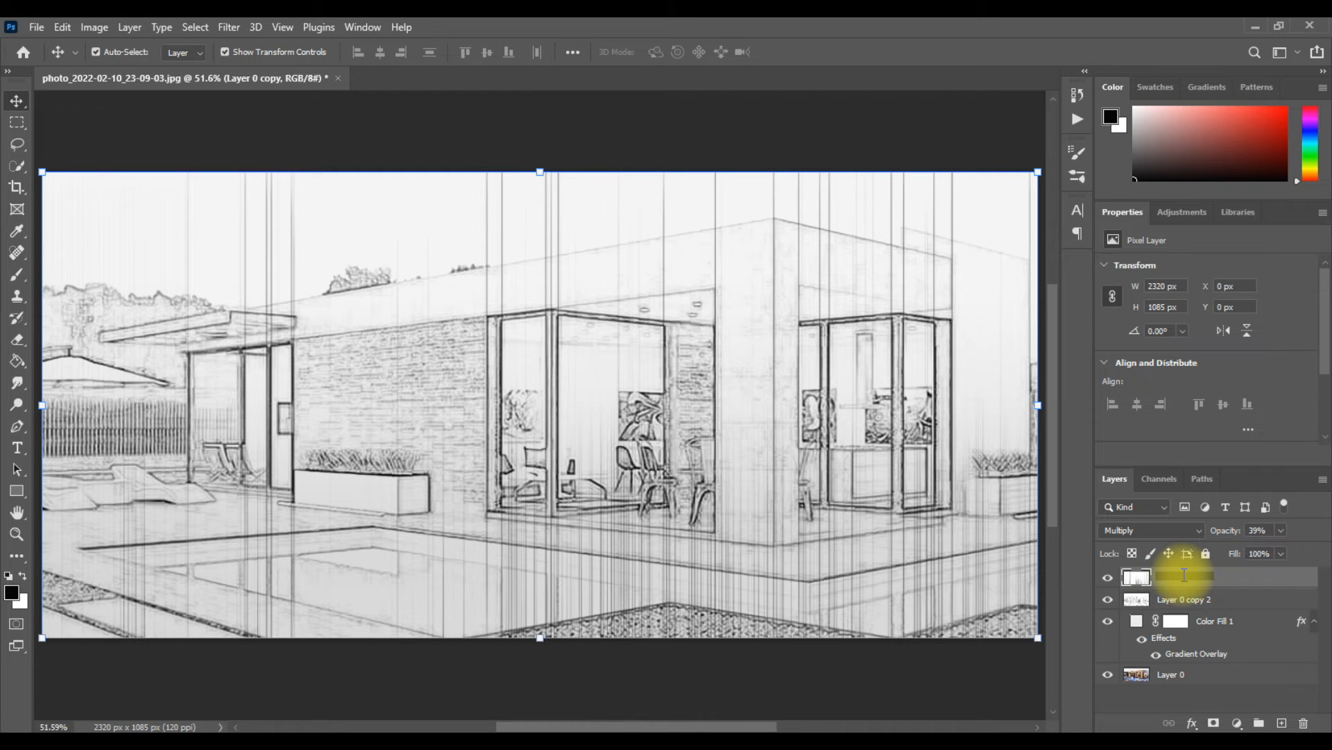
{"action": "type", "text": "BG 1"}
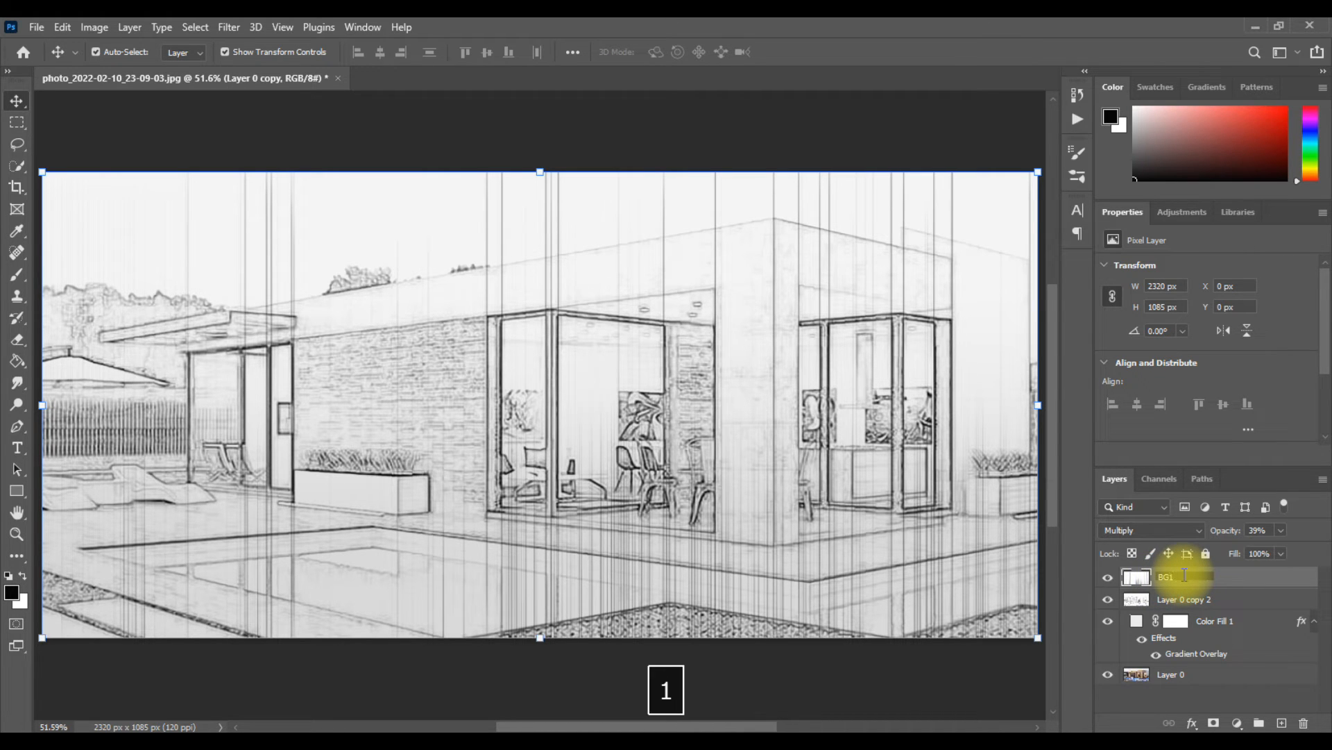
{"action": "key", "text": "Return"}
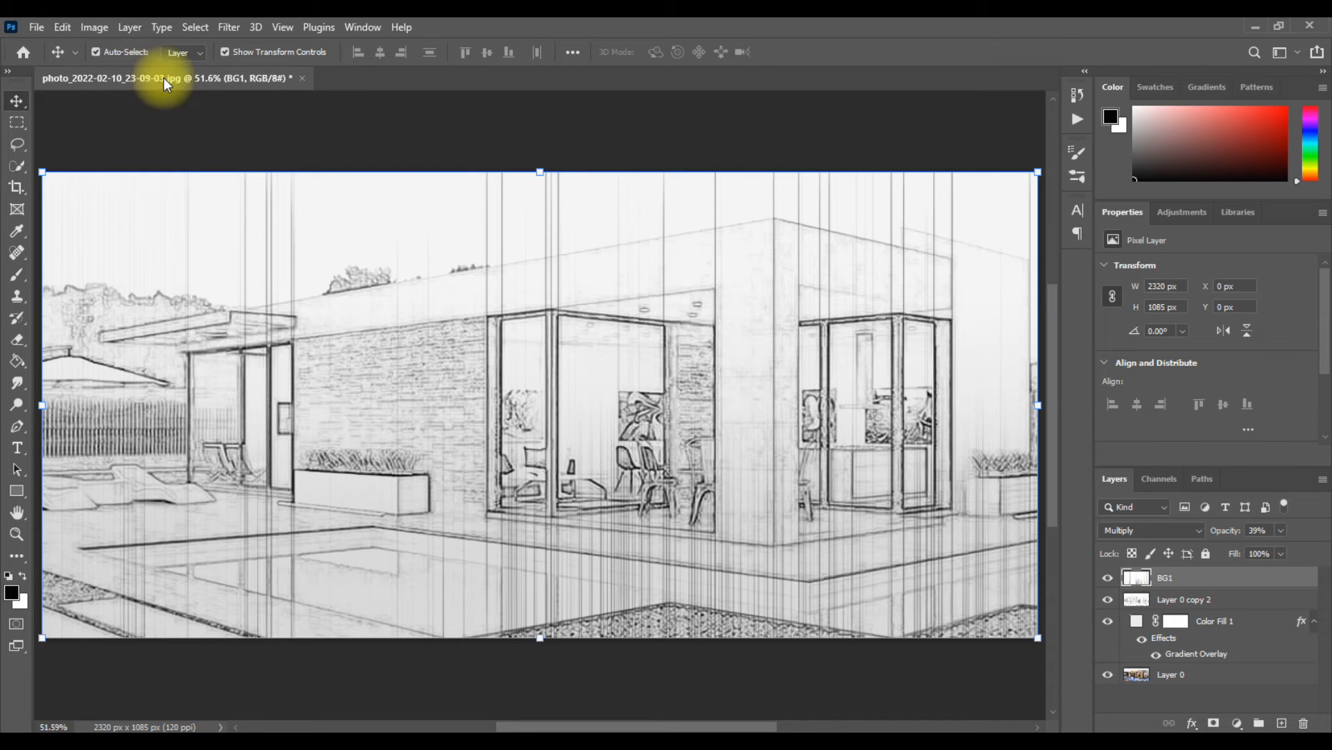
Step: Add a layer mask to the BG1 layer that hides all of its content
{"action": "left_click", "coordinate": [119, 25]}
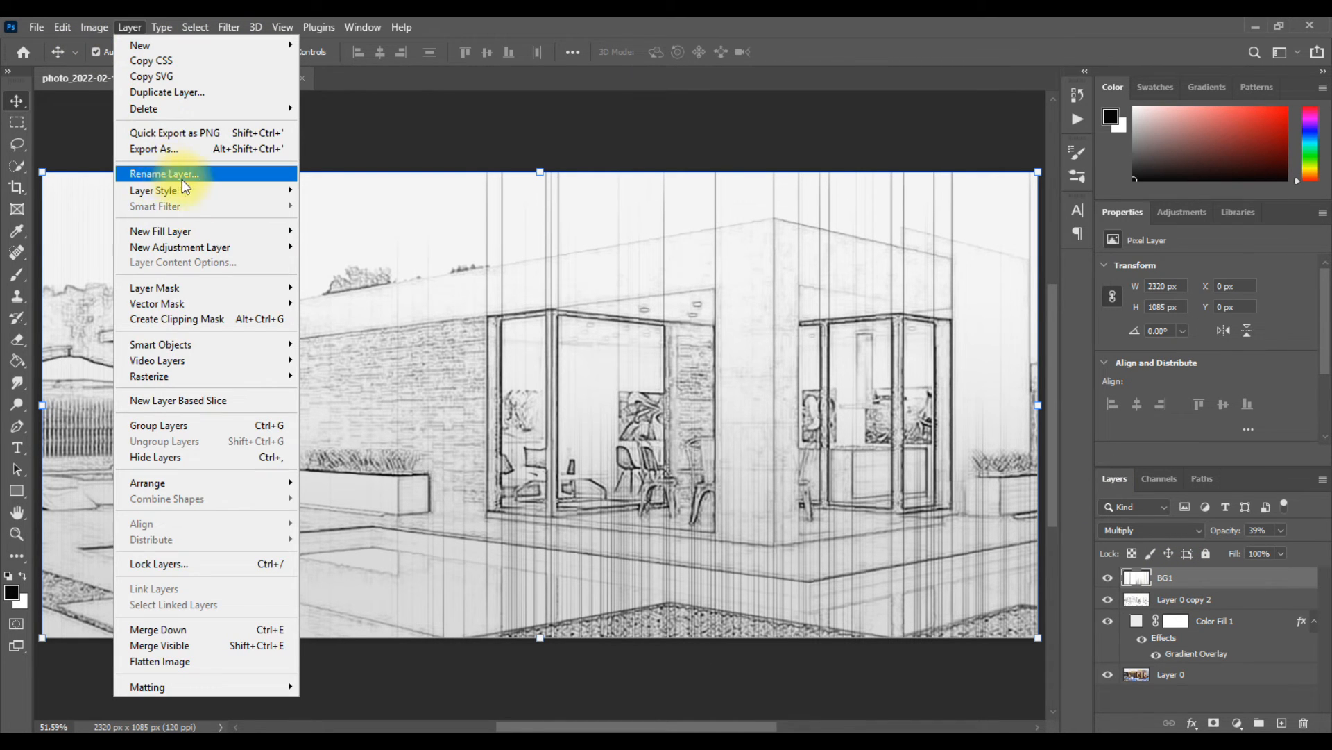
{"action": "mouse_move", "coordinate": [208, 287]}
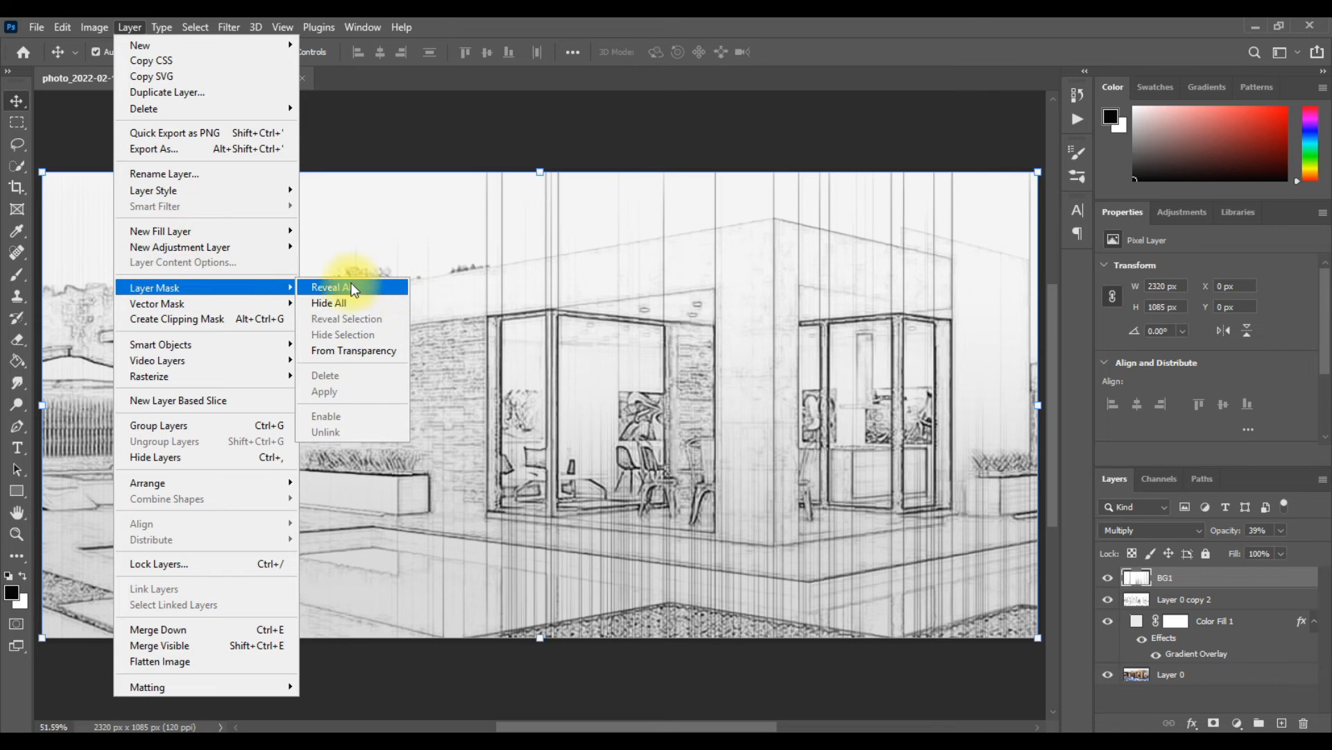
{"action": "left_click", "coordinate": [327, 305]}
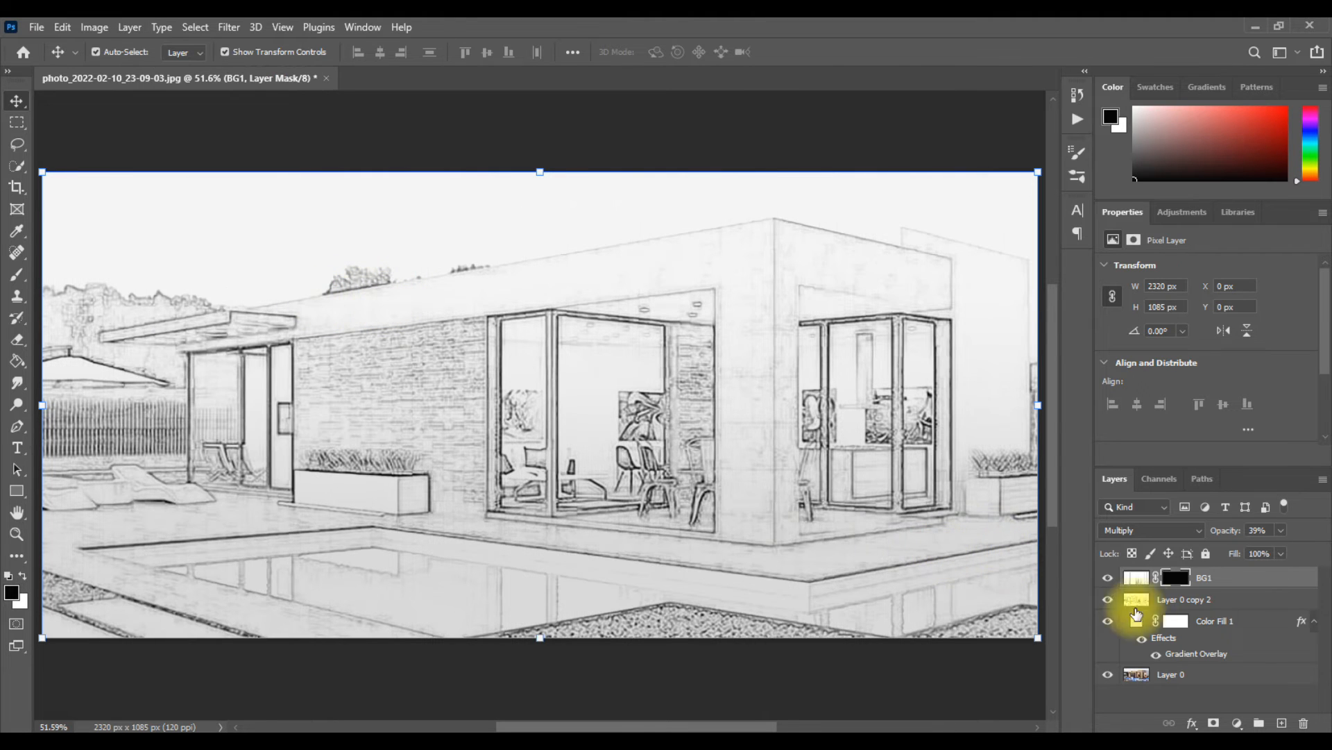
Step: Activate the Brush tool and set its size to 306 px and its opacity to 51%
{"action": "right_click", "coordinate": [12, 281]}
{"action": "left_click", "coordinate": [79, 271]}
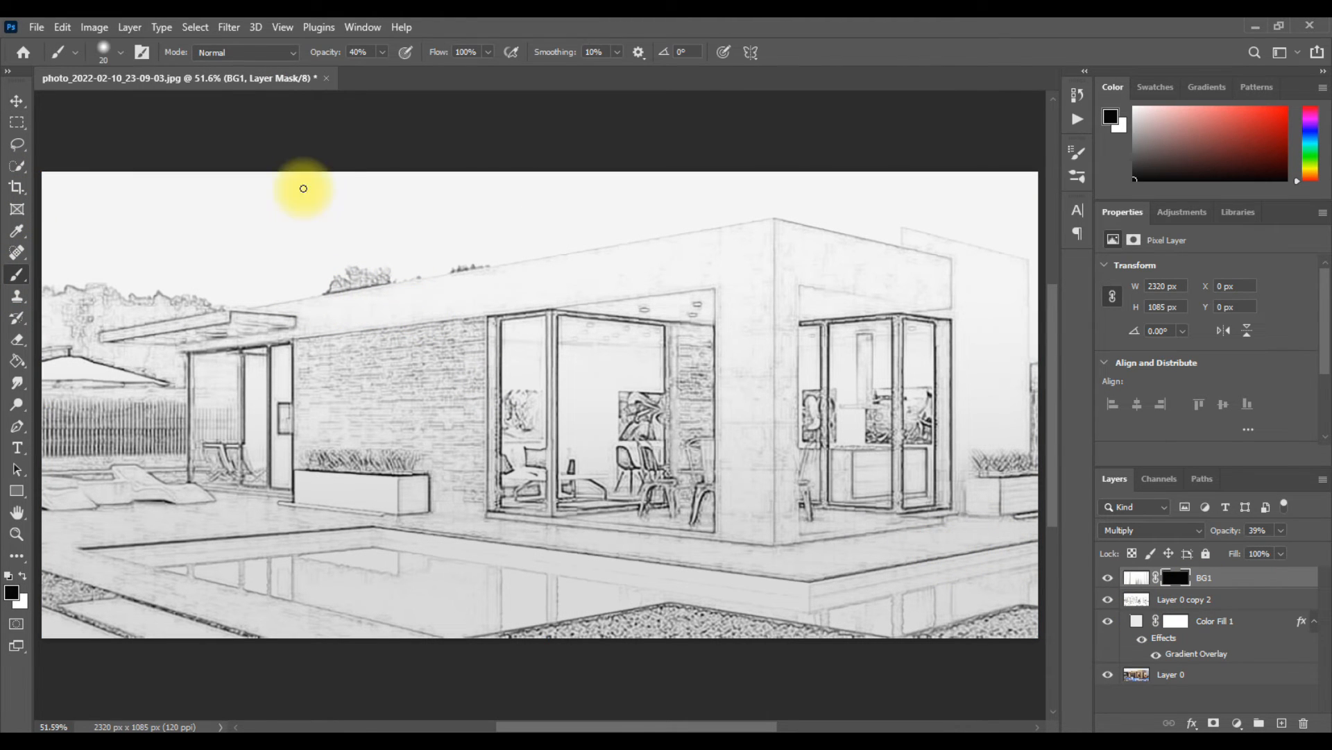
{"action": "left_click", "coordinate": [111, 50]}
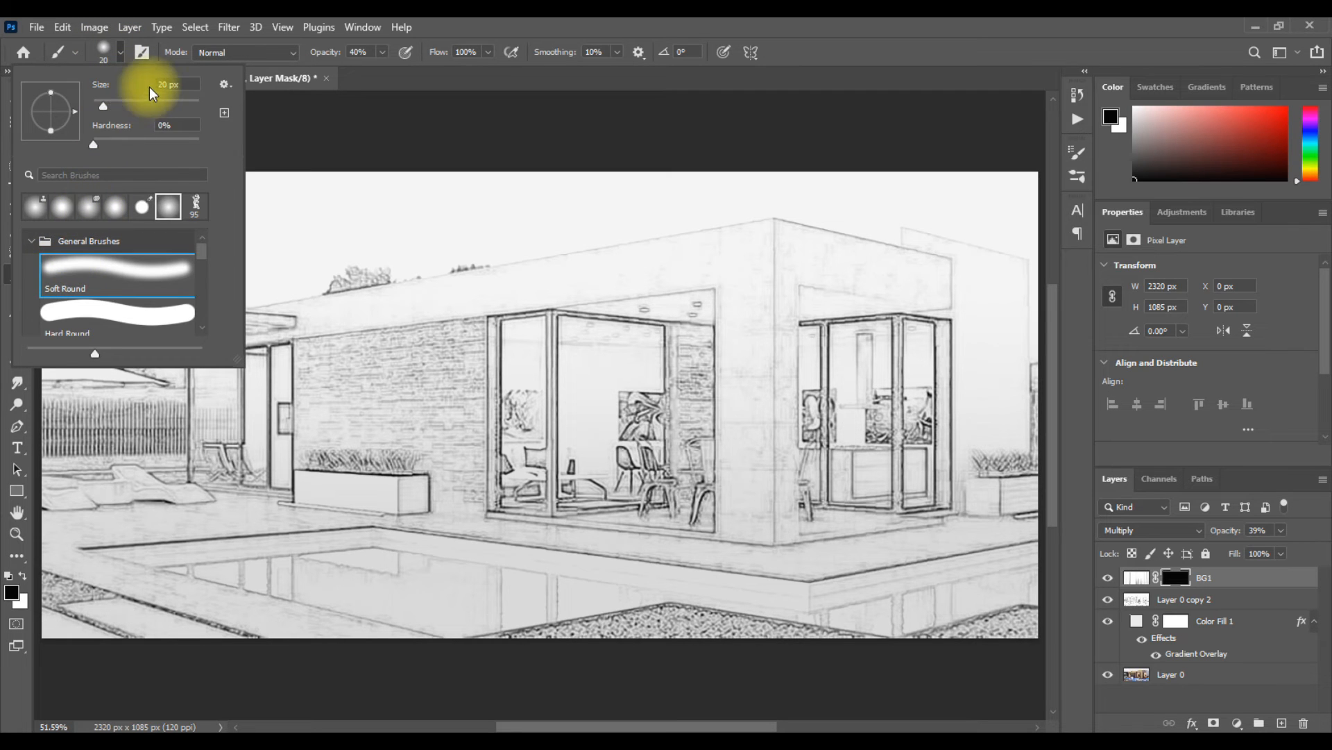
{"action": "mouse_move", "coordinate": [116, 101]}
{"action": "left_mouse_down"}
{"action": "mouse_move", "coordinate": [199, 104]}
{"action": "mouse_move", "coordinate": [140, 98]}
{"action": "mouse_move", "coordinate": [169, 112]}
{"action": "mouse_move", "coordinate": [177, 100]}
{"action": "left_mouse_up"}
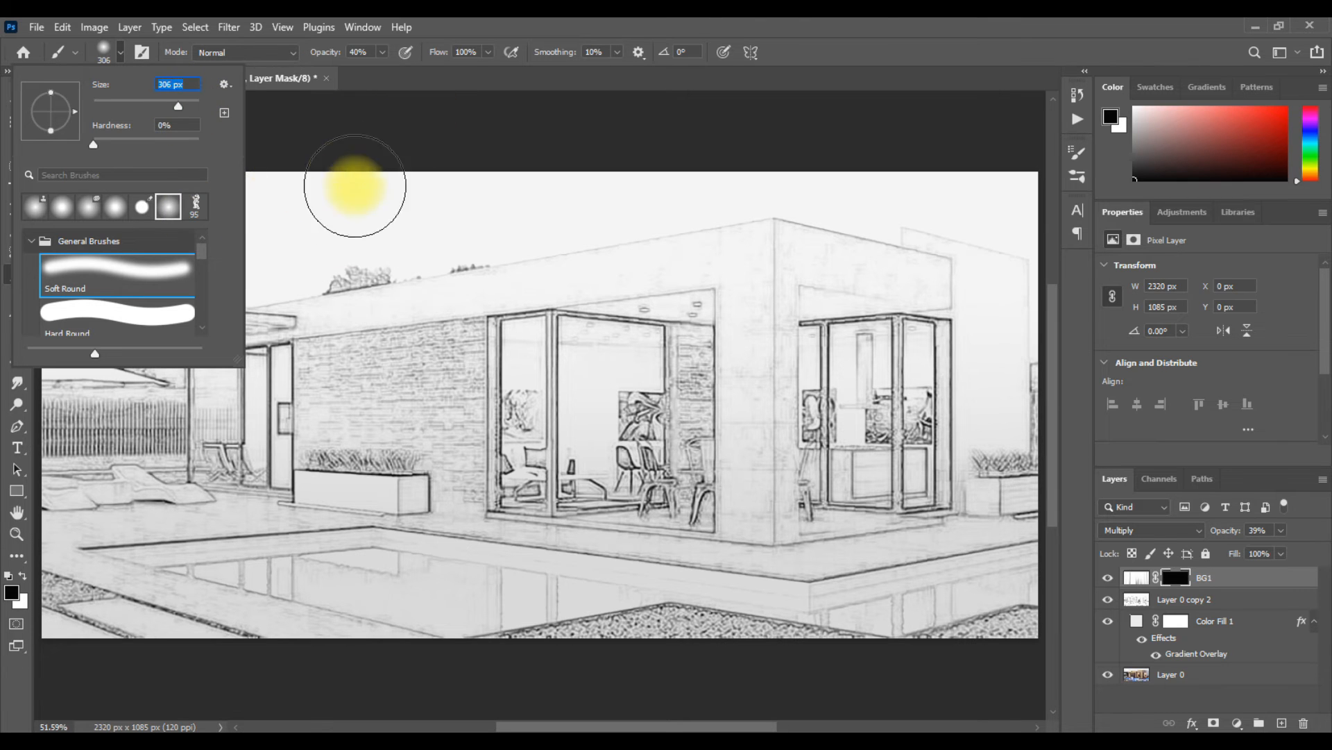
{"action": "left_click", "coordinate": [381, 53]}
{"action": "left_click_drag", "start_coordinate": [386, 70], "coordinate": [390, 69]}
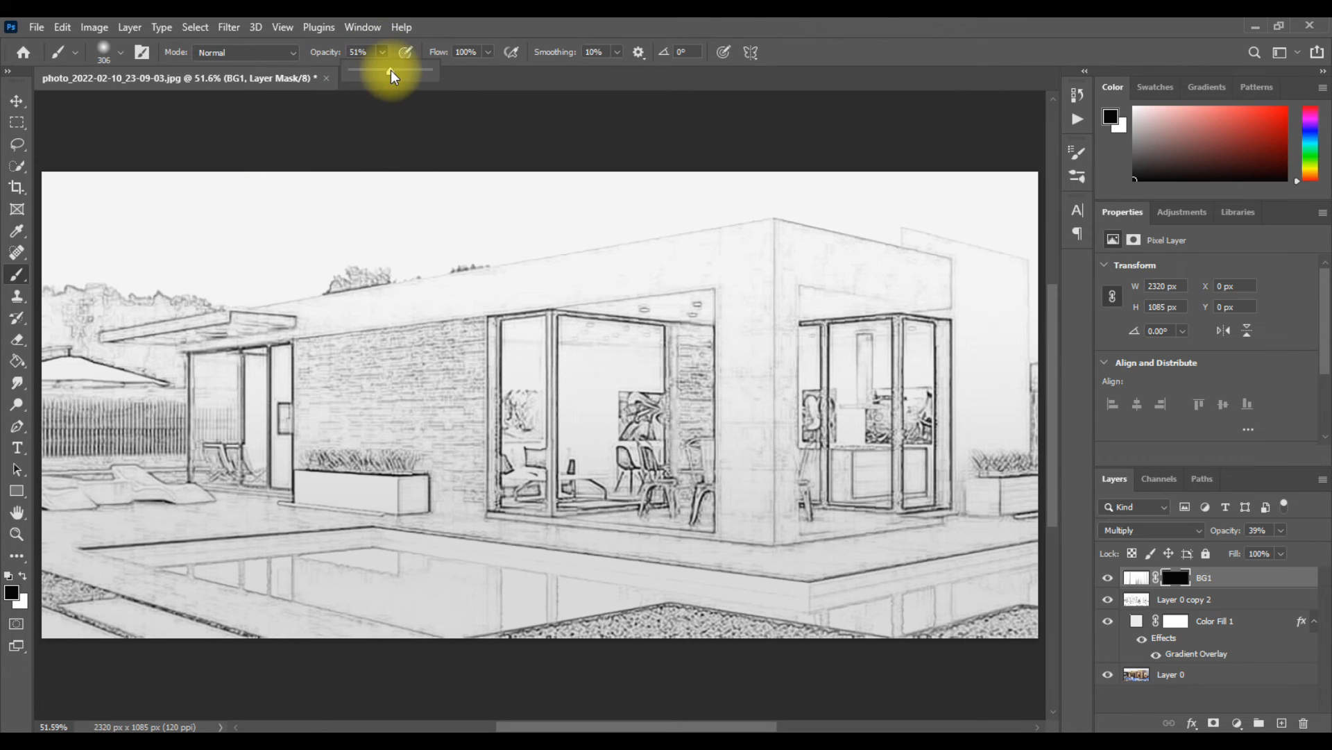
Step: Paint white over the BG1 mask across the house and its surroundings to partially reveal the vertical construction lines
{"action": "left_click", "coordinate": [23, 576]}
{"action": "left_click", "coordinate": [521, 226]}
{"action": "mouse_move", "coordinate": [632, 231]}
{"action": "left_mouse_down"}
{"action": "mouse_move", "coordinate": [315, 252]}
{"action": "mouse_move", "coordinate": [83, 306]}
{"action": "left_mouse_up"}
{"action": "mouse_move", "coordinate": [975, 374]}
{"action": "left_mouse_down"}
{"action": "mouse_move", "coordinate": [743, 336]}
{"action": "mouse_move", "coordinate": [65, 416]}
{"action": "mouse_move", "coordinate": [625, 205]}
{"action": "mouse_move", "coordinate": [975, 255]}
{"action": "mouse_move", "coordinate": [491, 610]}
{"action": "mouse_move", "coordinate": [431, 482]}
{"action": "mouse_move", "coordinate": [342, 550]}
{"action": "mouse_move", "coordinate": [987, 566]}
{"action": "left_mouse_up"}
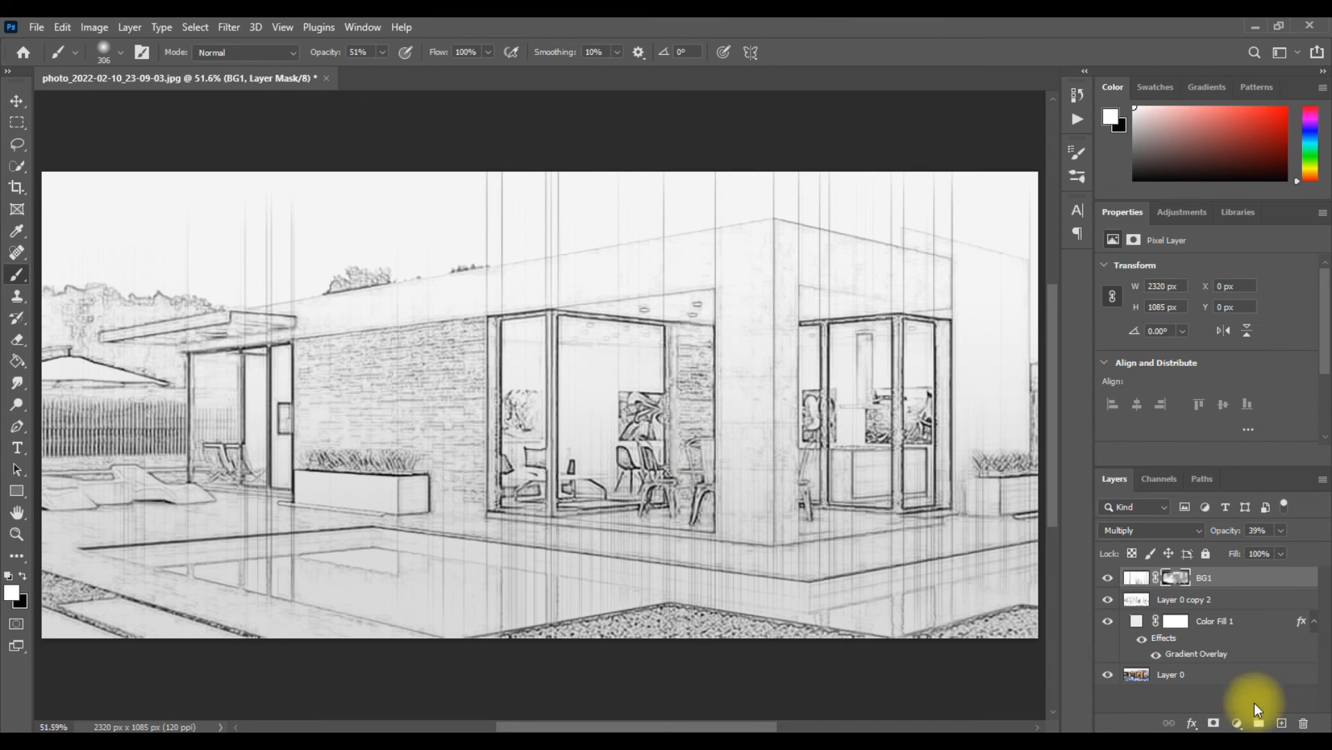
Step: Duplicate Layer 0 as Layer 0 copy and move the duplicate above BG1 in the layer stack
{"action": "right_click", "coordinate": [1204, 676]}
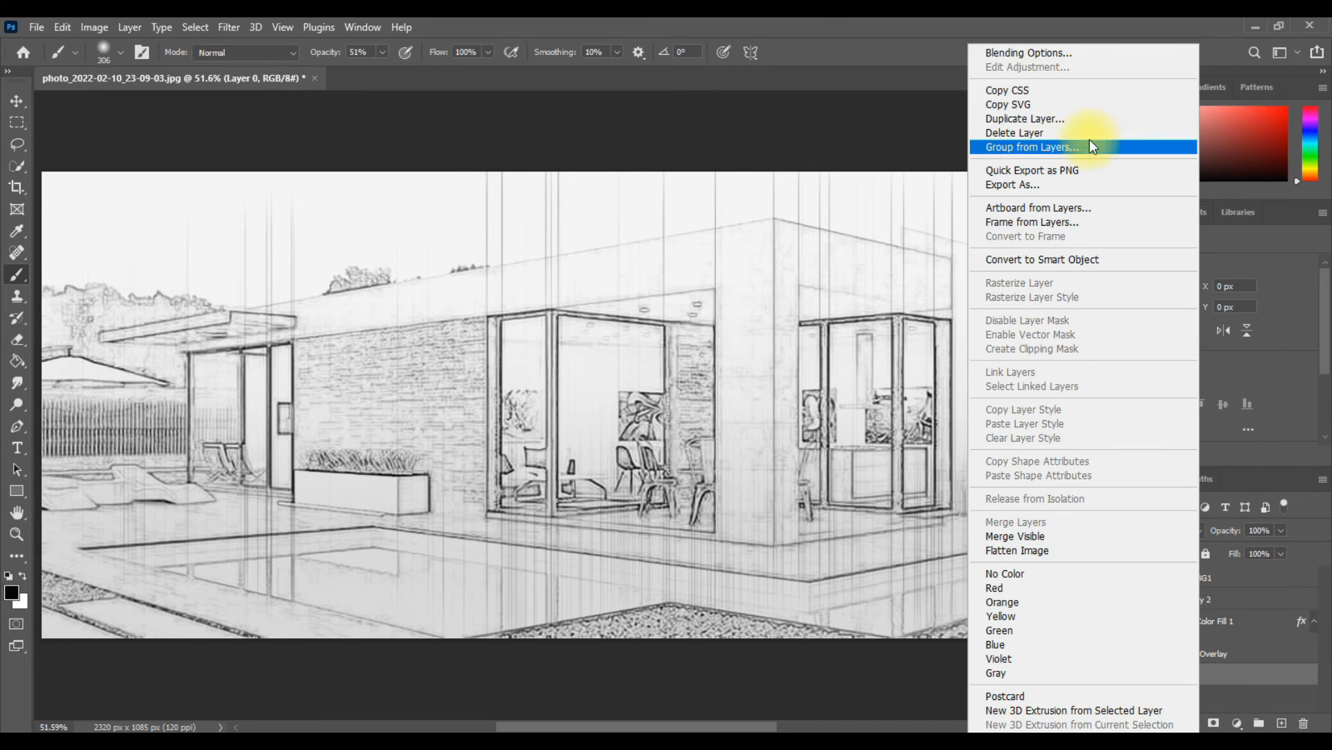
{"action": "left_click", "coordinate": [1043, 118]}
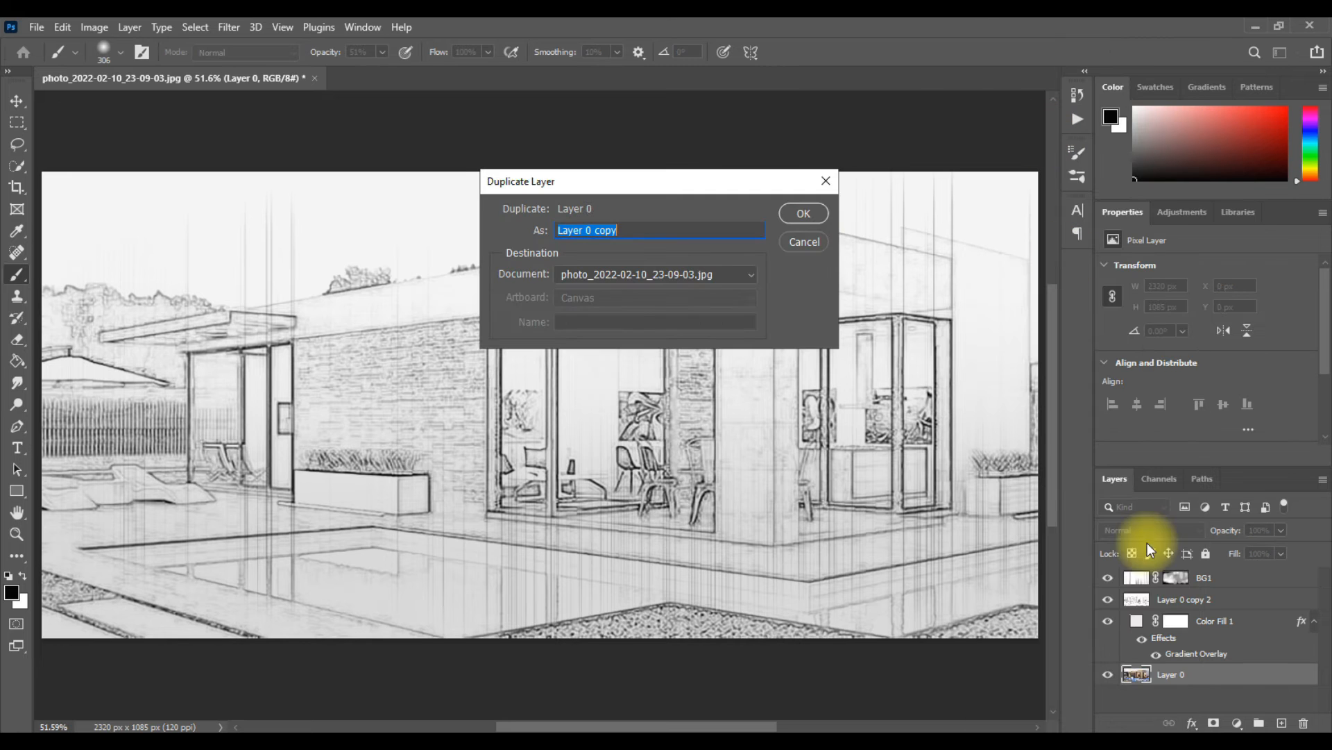
{"action": "left_click", "coordinate": [791, 217]}
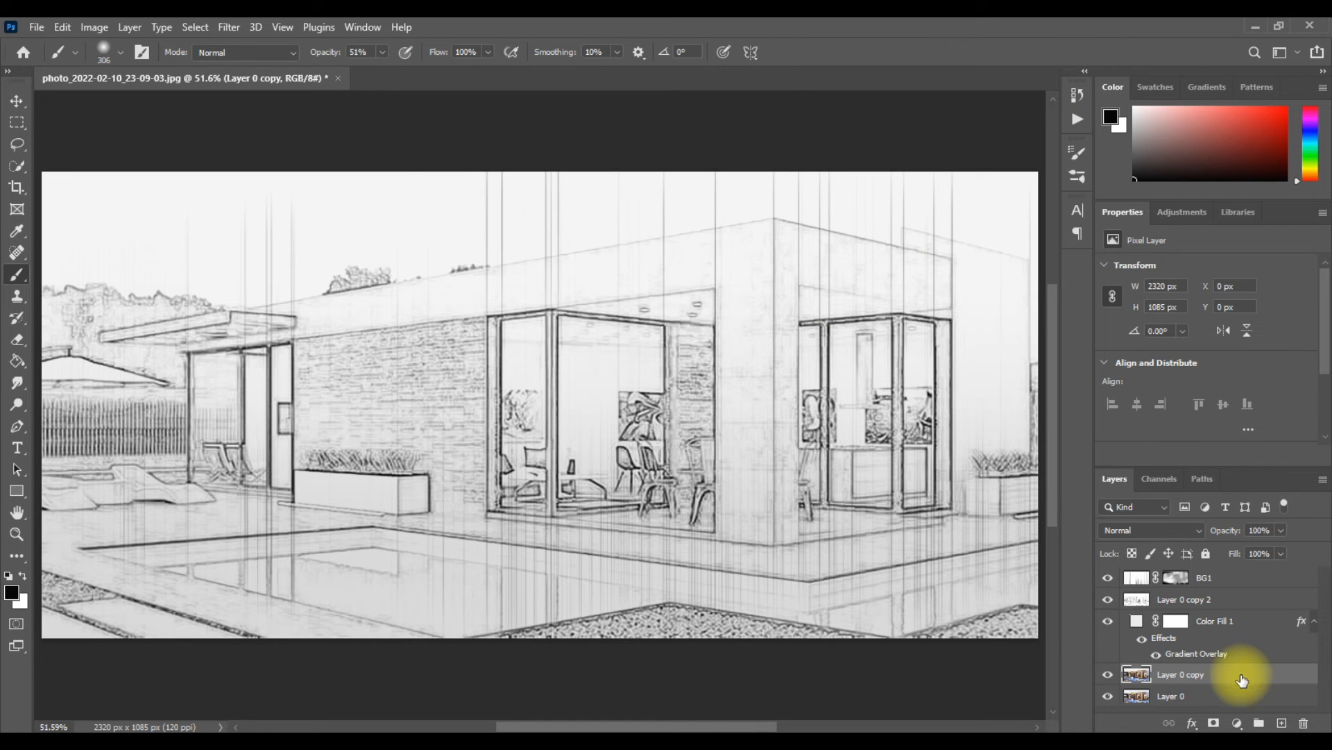
{"action": "left_click_drag", "start_coordinate": [1243, 680], "coordinate": [1257, 581]}
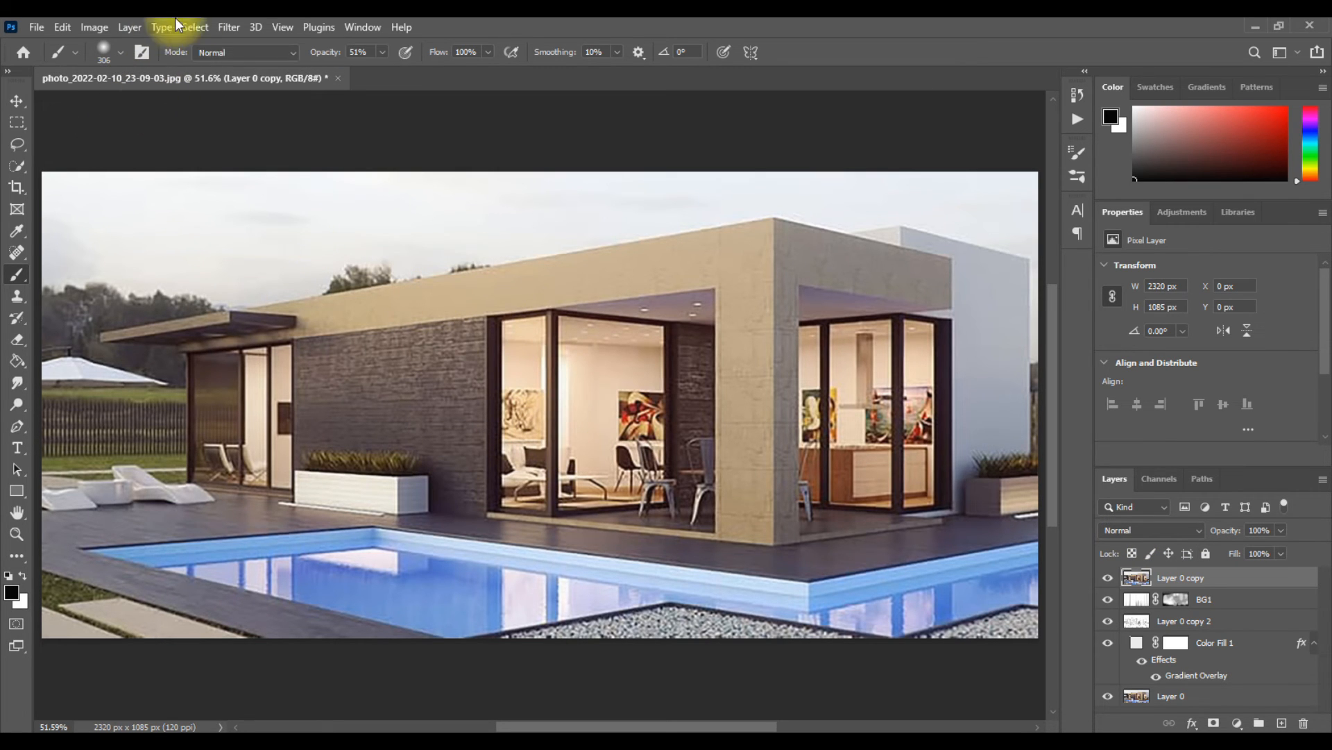
Step: Apply the Find Edges filter to Layer 0 copy and desaturate the result
{"action": "left_click", "coordinate": [233, 30]}
{"action": "mouse_move", "coordinate": [271, 380]}
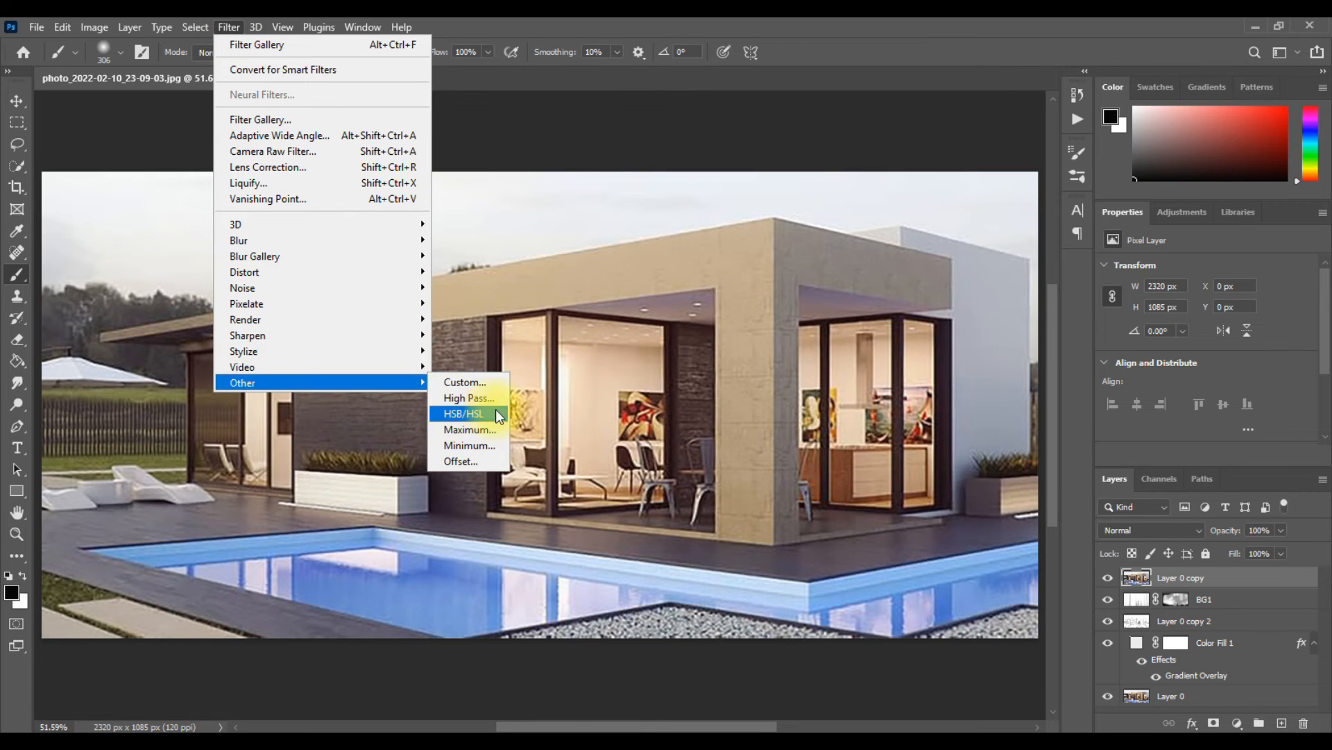
{"action": "mouse_move", "coordinate": [392, 350]}
{"action": "left_click", "coordinate": [481, 400]}
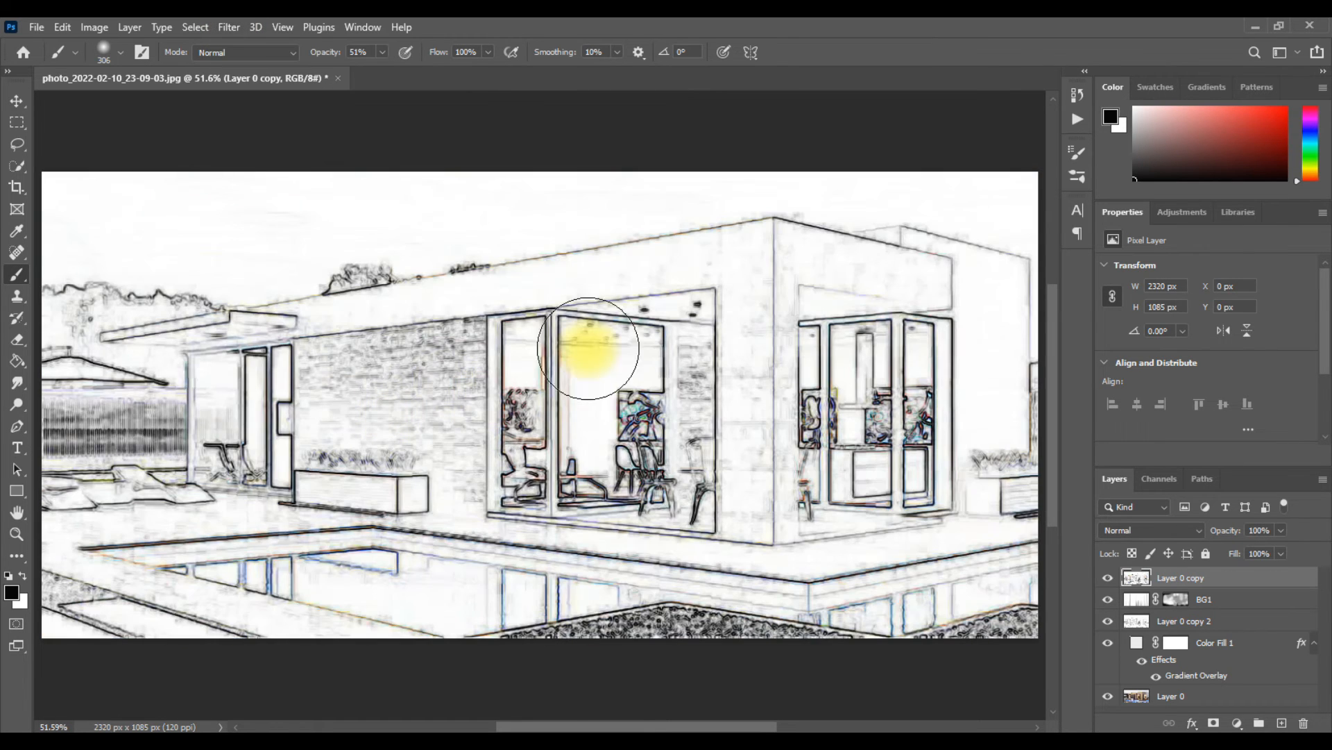
{"action": "left_click", "coordinate": [95, 27]}
{"action": "mouse_move", "coordinate": [138, 70]}
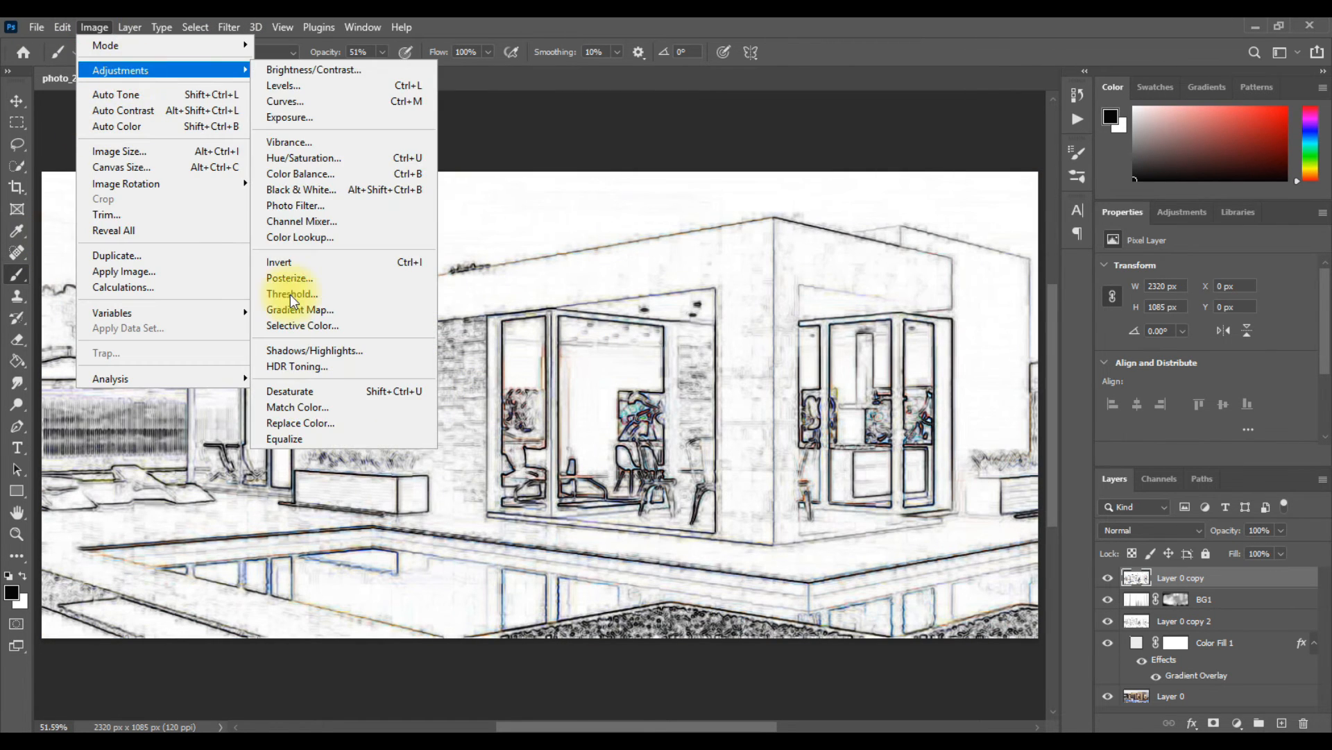
{"action": "left_click", "coordinate": [334, 392]}
Step: Apply Motion Blur to Layer 0 copy with an angle of 0° and a distance of 1206 pixels
{"action": "left_click", "coordinate": [229, 27]}
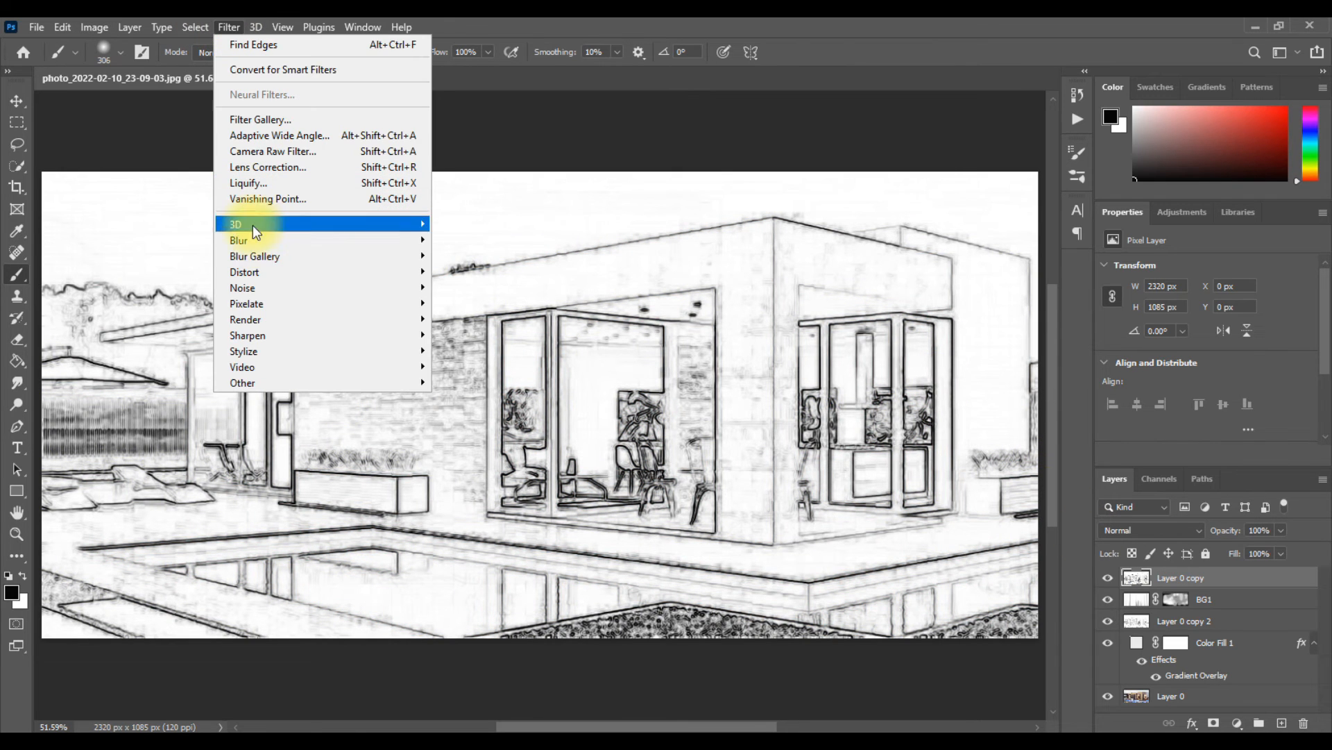
{"action": "mouse_move", "coordinate": [268, 223]}
{"action": "left_click", "coordinate": [474, 340]}
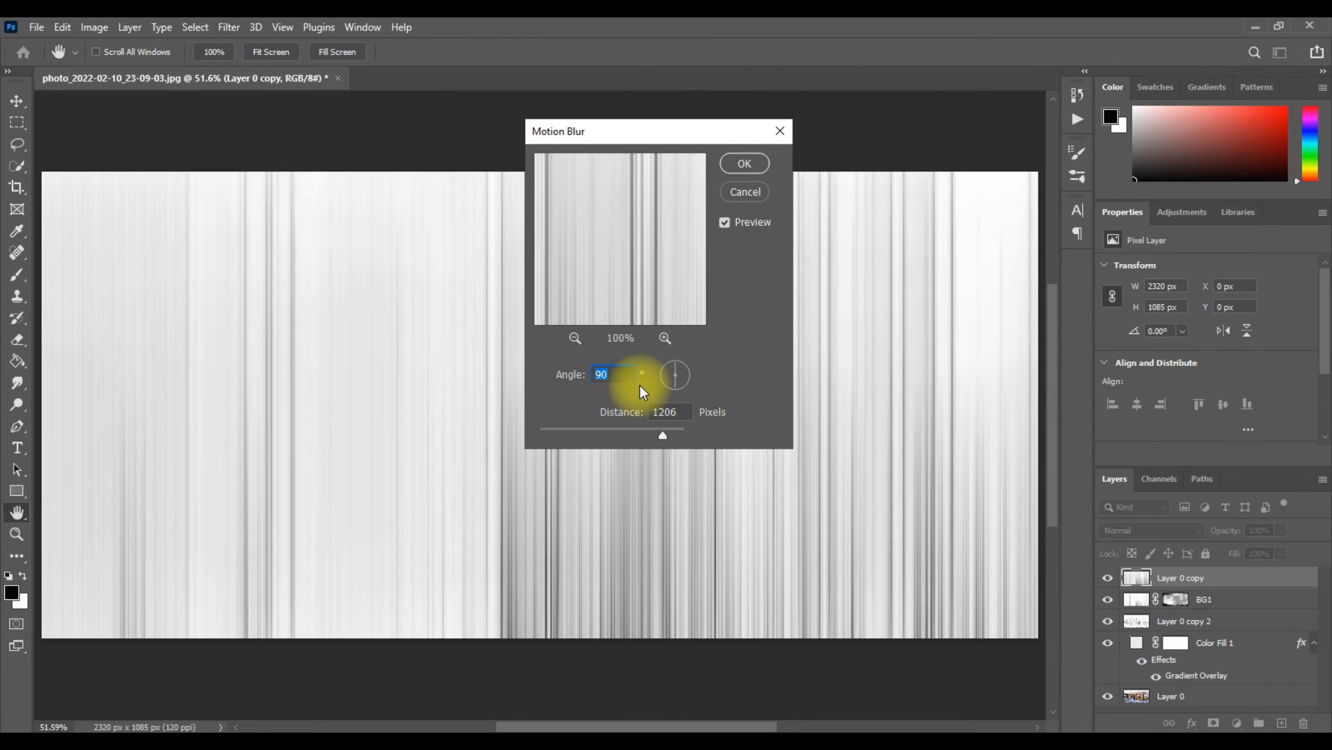
{"action": "type", "text": "0"}
{"action": "left_click", "coordinate": [745, 163]}
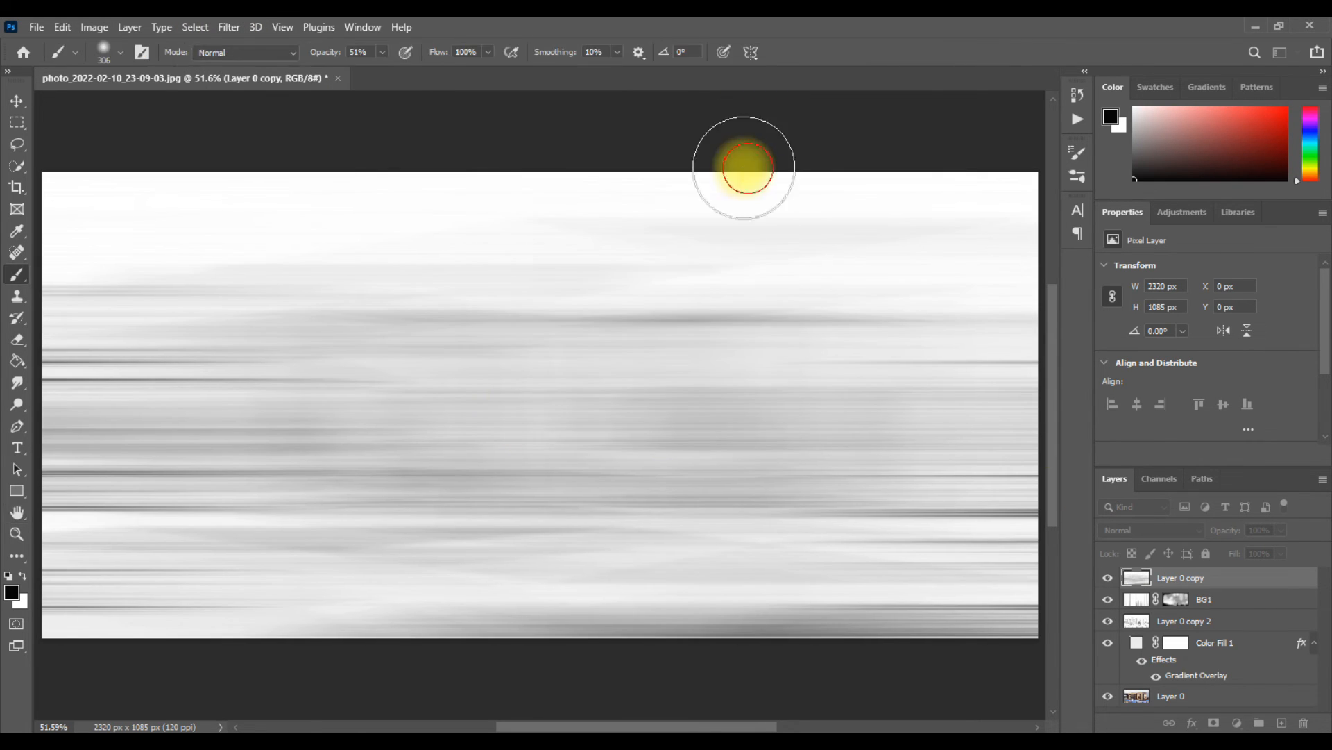
Step: Apply Smart Sharpen to the horizontal streaks with amount 500%, radius 64 px and noise reduction 10%
{"action": "left_click", "coordinate": [229, 27]}
{"action": "mouse_move", "coordinate": [243, 335]}
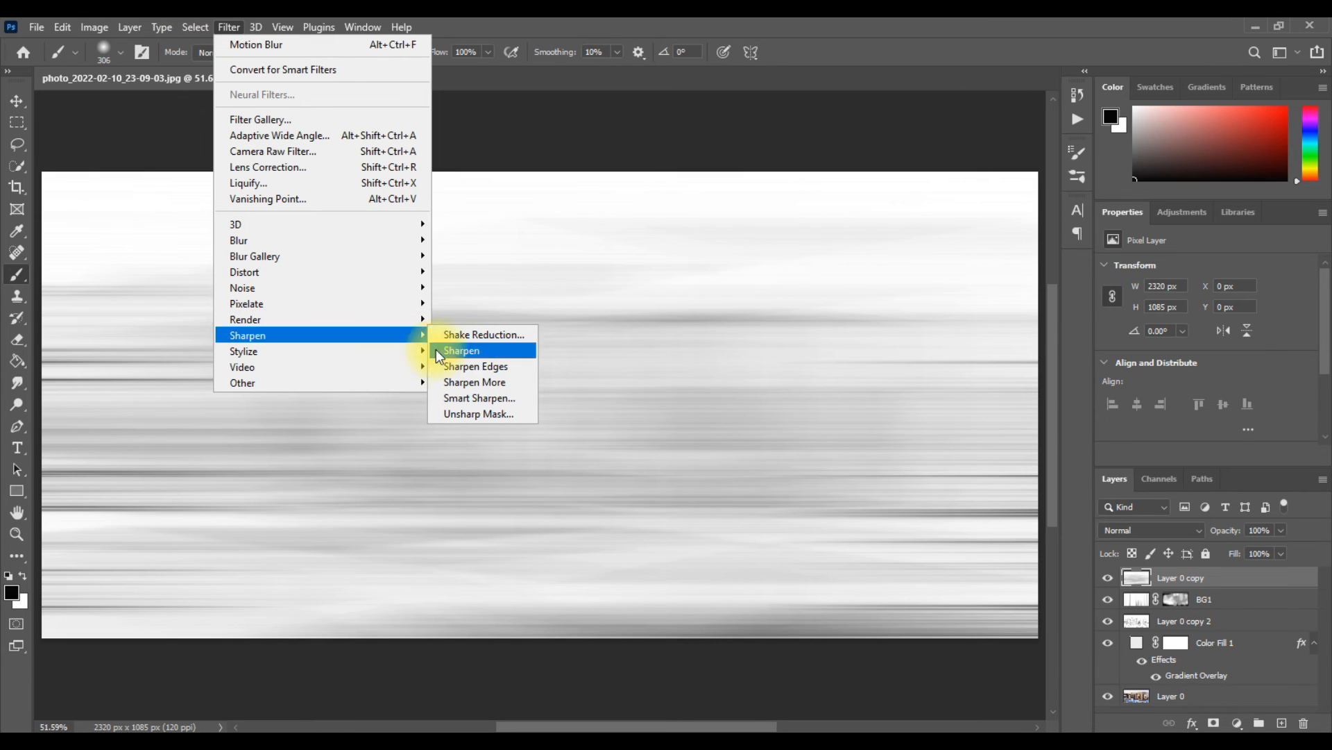
{"action": "left_click", "coordinate": [503, 398]}
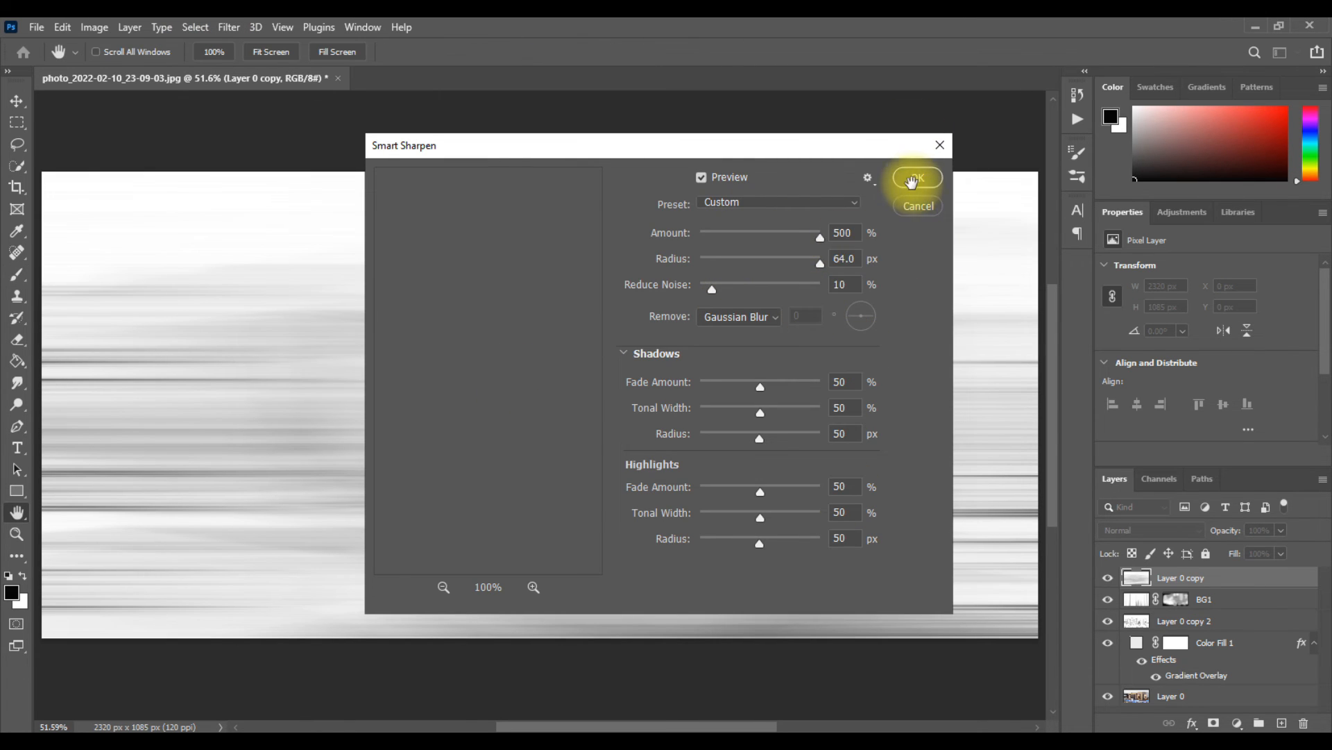
{"action": "left_click", "coordinate": [918, 178]}
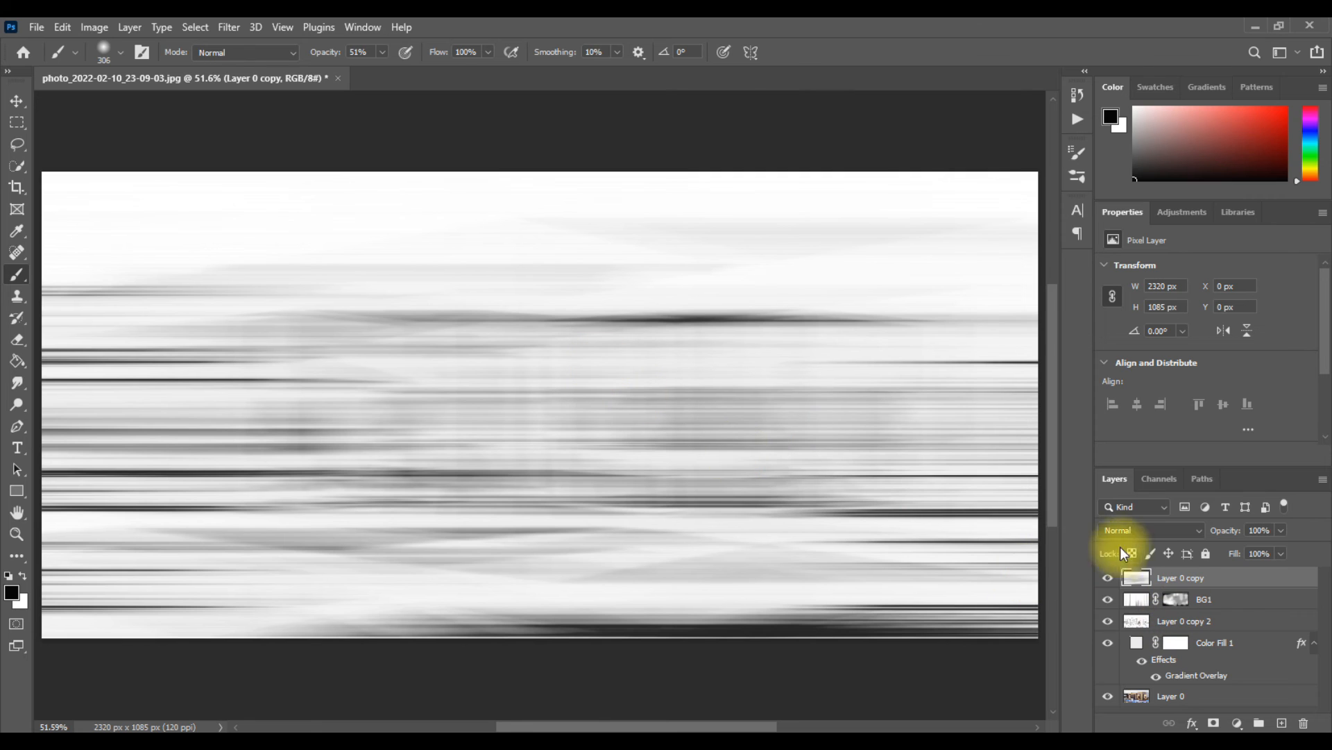
Step: Apply the Photocopy sketch filter to the horizontally streaked layer with detail 2 and darkness 5
{"action": "left_click", "coordinate": [238, 25]}
{"action": "left_click", "coordinate": [290, 126]}
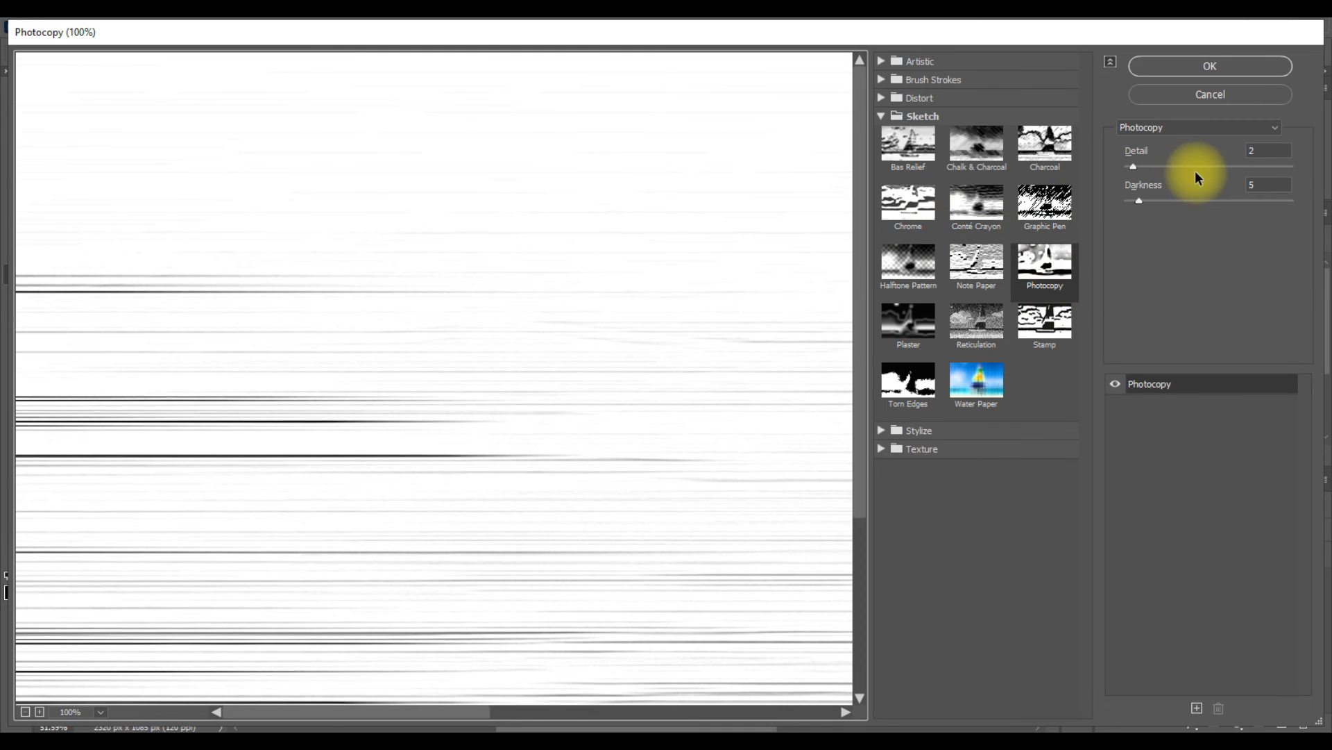
{"action": "left_click", "coordinate": [1250, 66]}
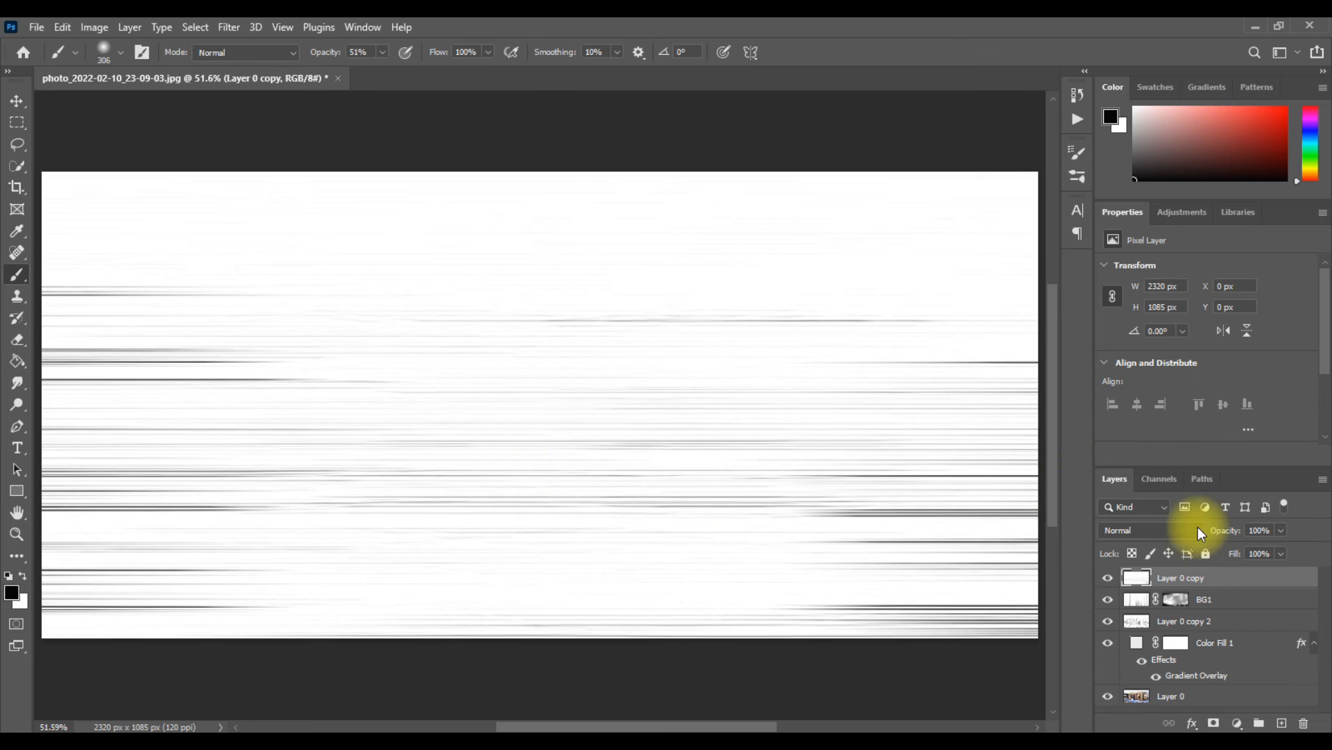
Step: Set the horizontally streaked layer's blend mode to Multiply and its opacity to 51%
{"action": "left_click", "coordinate": [1167, 535]}
{"action": "left_click", "coordinate": [1140, 383]}
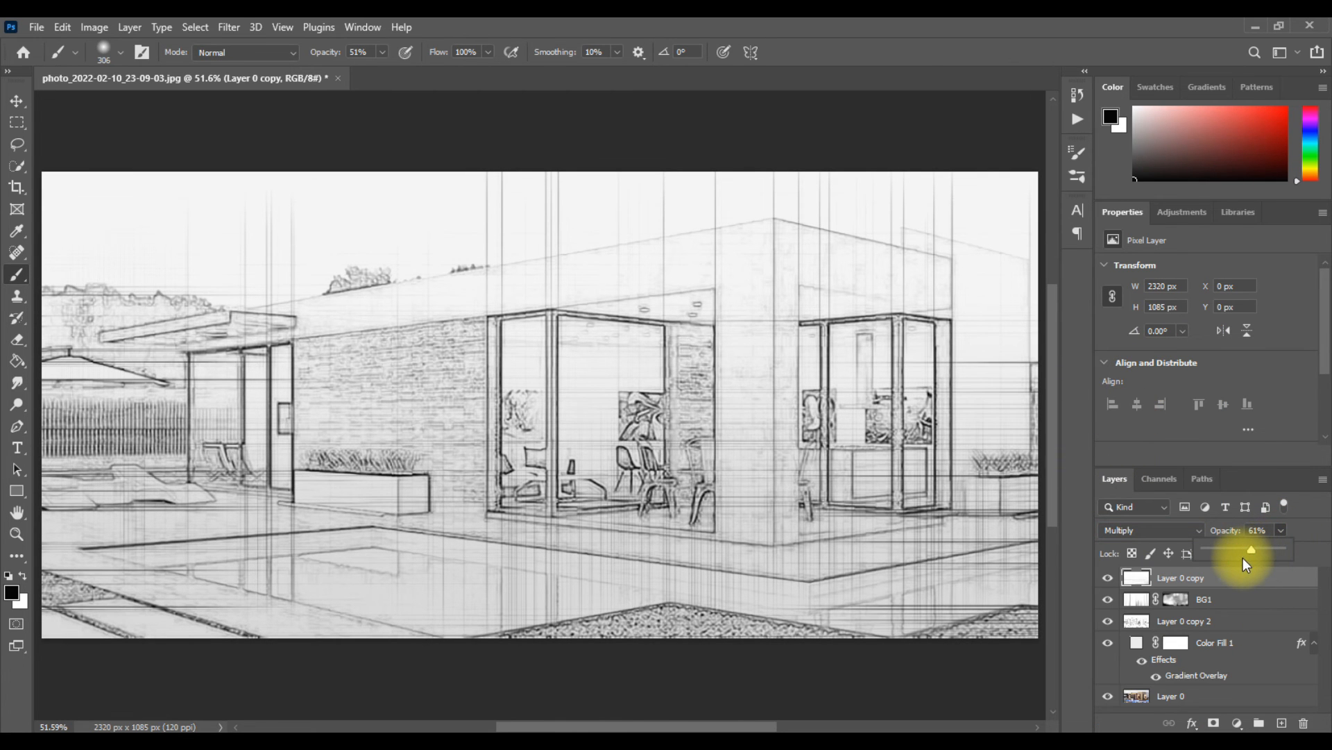
{"action": "left_click_drag", "start_coordinate": [1237, 555], "coordinate": [1239, 548]}
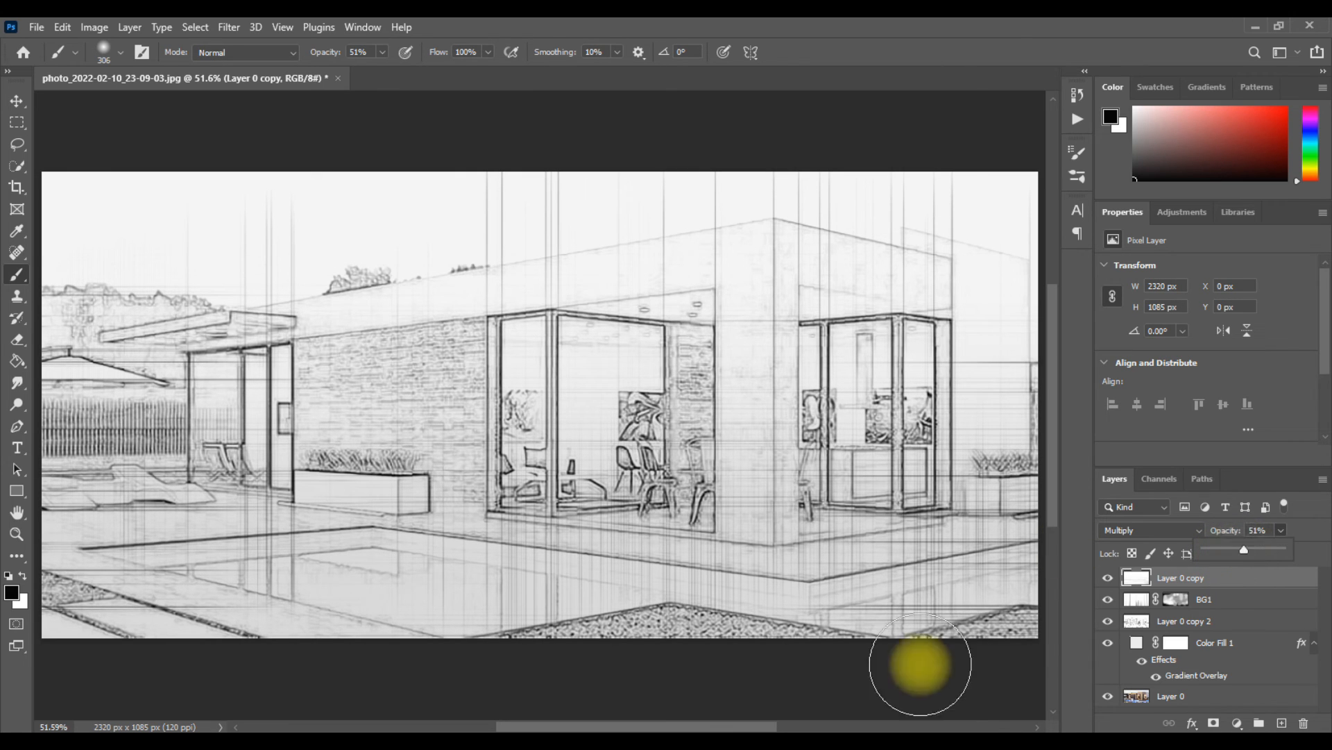
Step: Rename the horizontally streaked Layer 0 copy as BG2
{"action": "left_click", "coordinate": [1207, 579]}
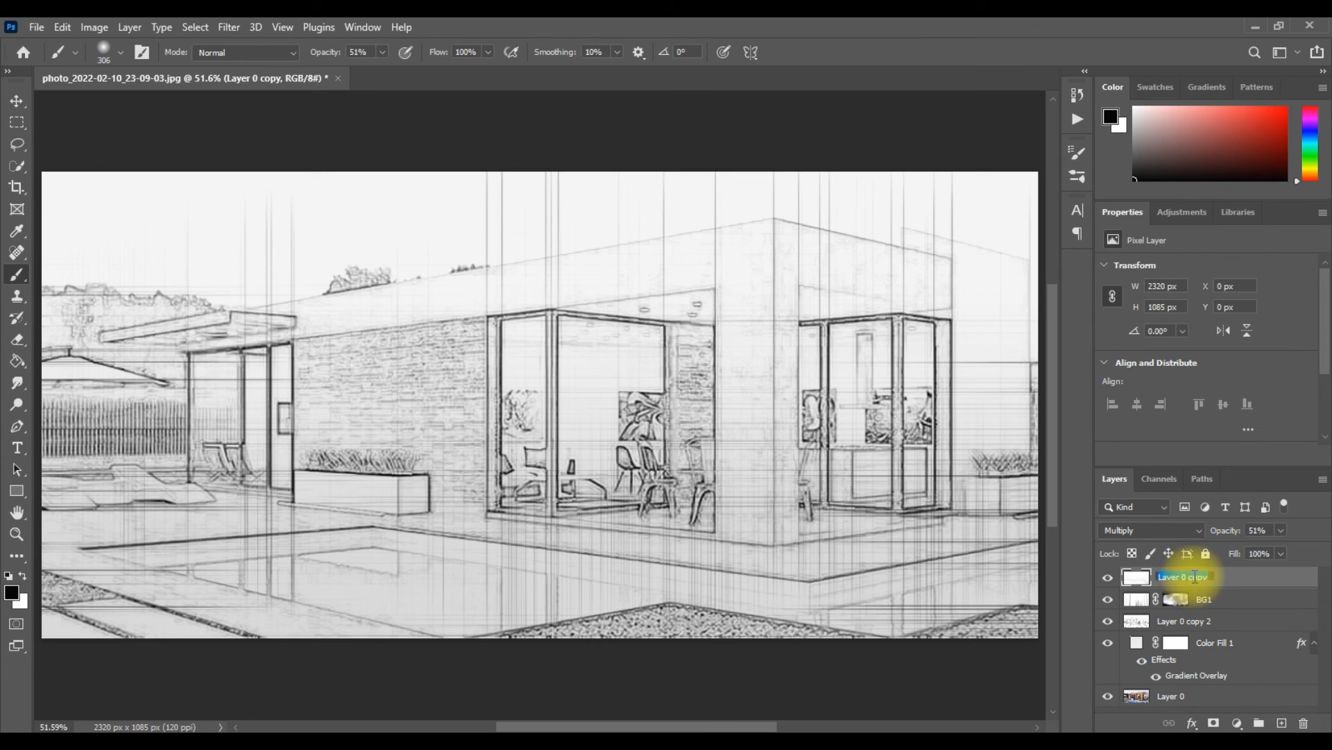
{"action": "key", "text": "BackSpace"}
{"action": "type", "text": "BG2"}
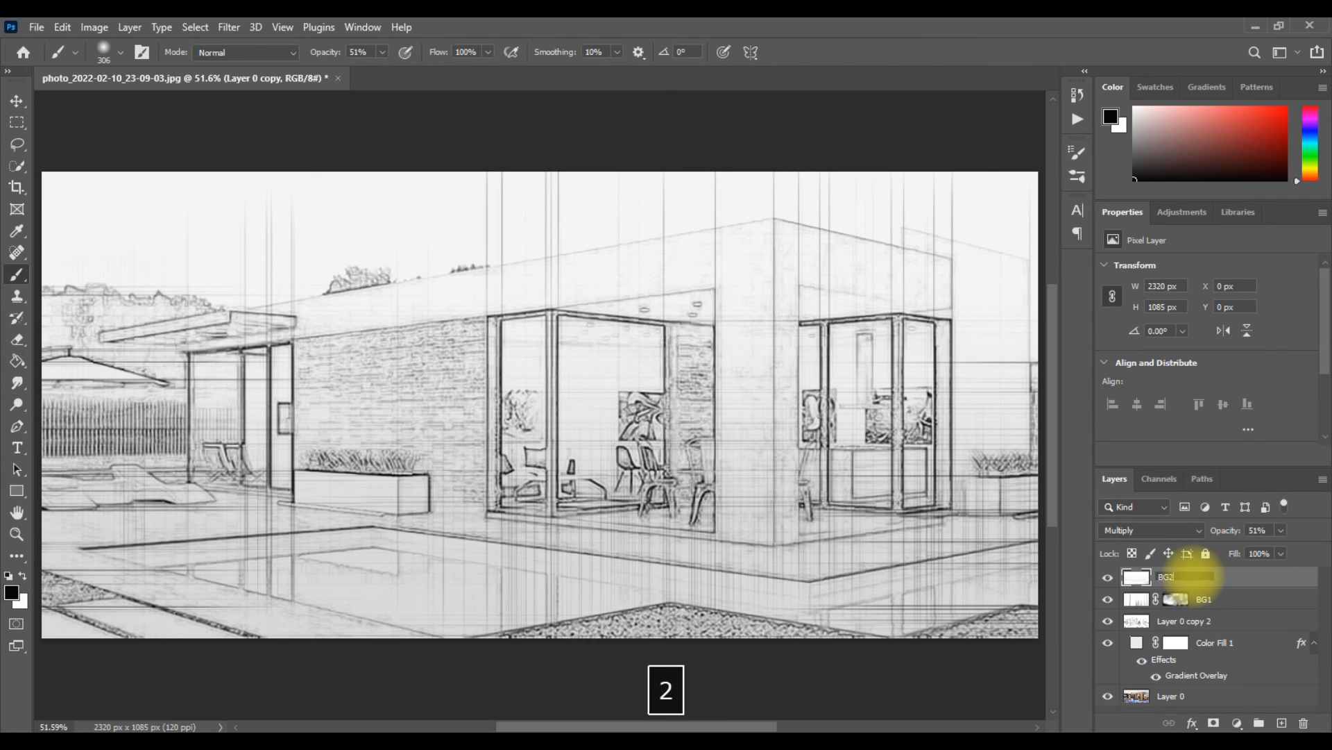
{"action": "key", "text": "Return"}
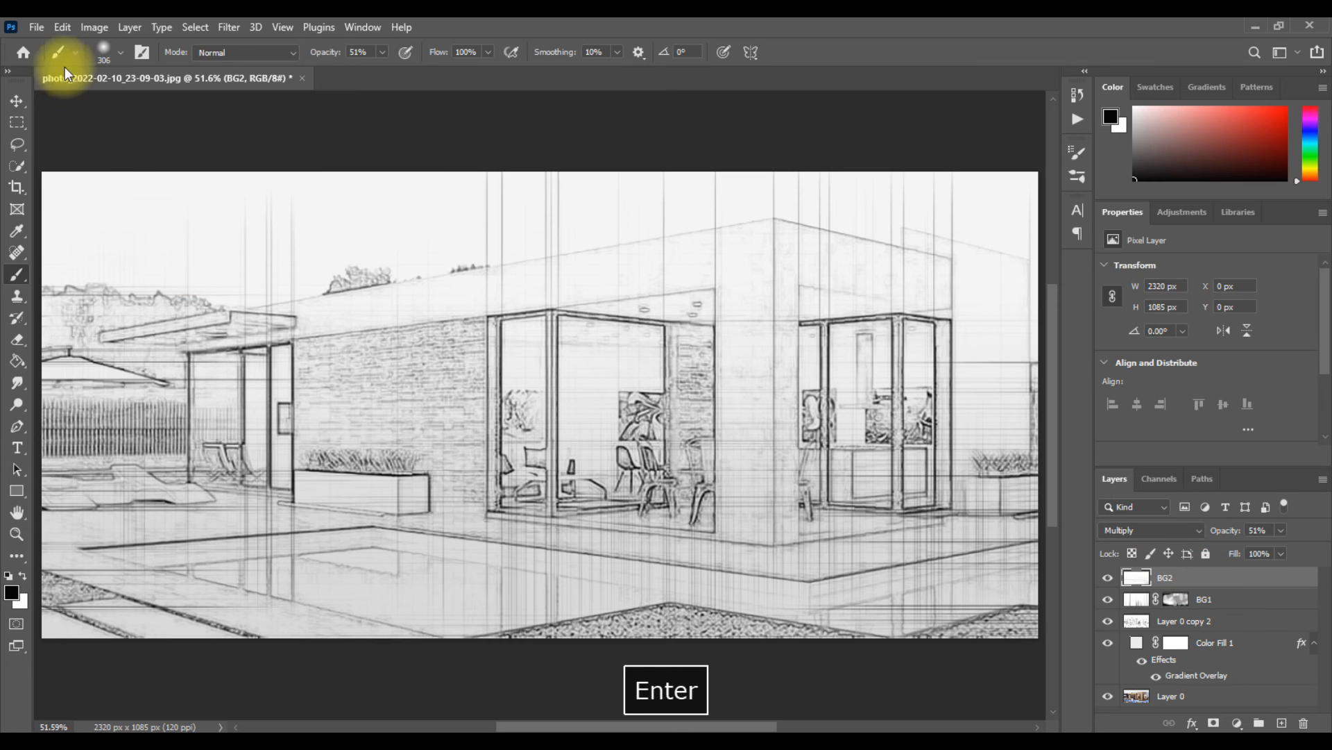
Step: Add a layer mask to the BG2 layer that hides all of its content
{"action": "left_click", "coordinate": [122, 26]}
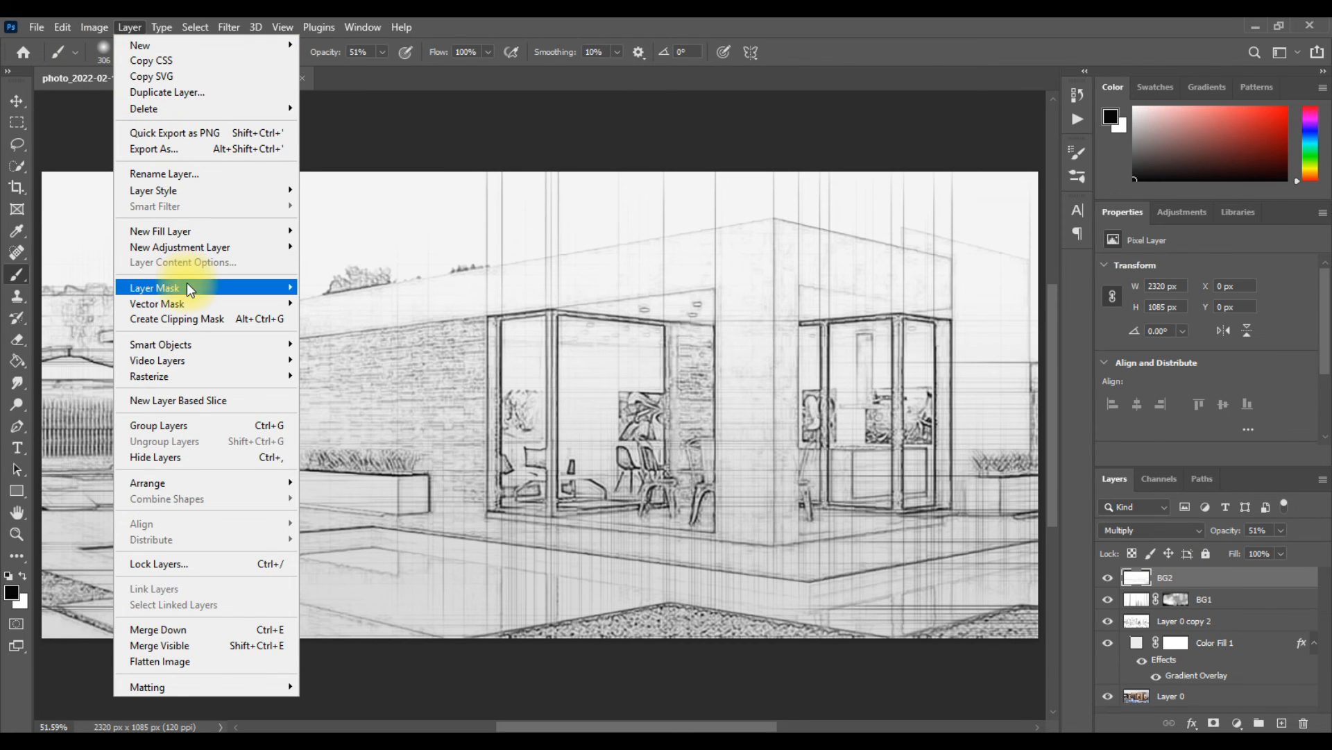
{"action": "mouse_move", "coordinate": [187, 287]}
{"action": "left_click", "coordinate": [356, 304]}
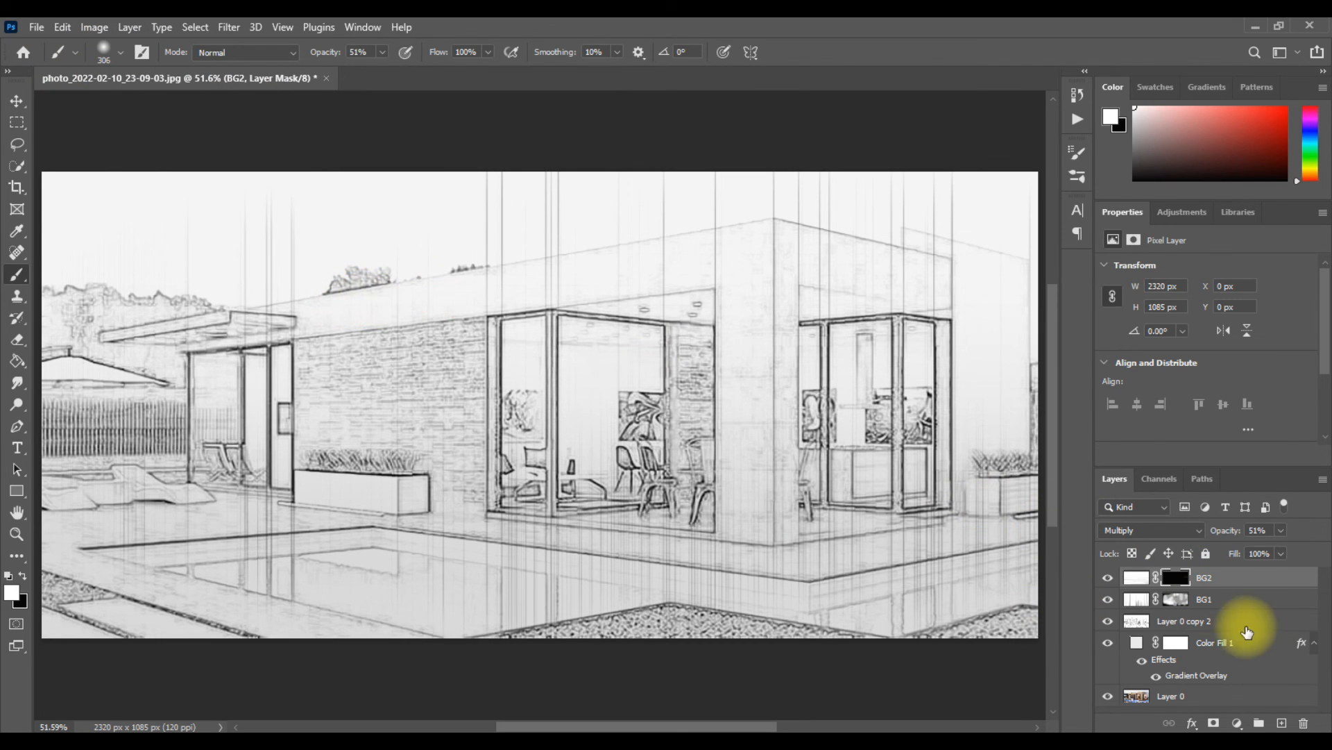
Step: Paint white over the BG2 mask across the image, enlarging the brush to 531 px, to reveal the horizontal construction lines
{"action": "key", "text": "x"}
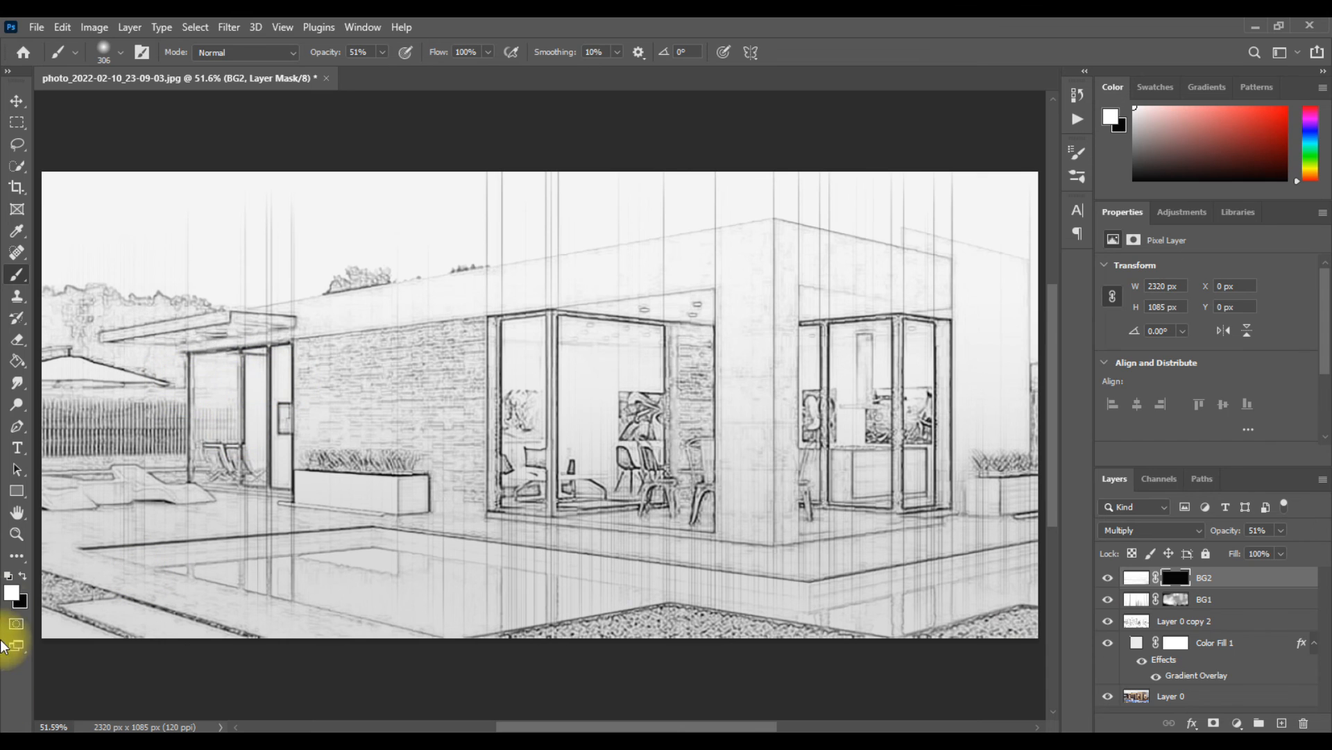
{"action": "mouse_move", "coordinate": [148, 420]}
{"action": "left_mouse_down"}
{"action": "mouse_move", "coordinate": [119, 438]}
{"action": "mouse_move", "coordinate": [452, 393]}
{"action": "mouse_move", "coordinate": [641, 417]}
{"action": "left_mouse_up"}
{"action": "mouse_move", "coordinate": [1009, 407]}
{"action": "left_mouse_down"}
{"action": "mouse_move", "coordinate": [1006, 465]}
{"action": "mouse_move", "coordinate": [1000, 330]}
{"action": "mouse_move", "coordinate": [947, 525]}
{"action": "mouse_move", "coordinate": [845, 431]}
{"action": "mouse_move", "coordinate": [729, 484]}
{"action": "left_mouse_up"}
{"action": "key", "text": "bracketright"}
{"action": "key", "text": "bracketright"}
{"action": "key", "text": "bracketright"}
{"action": "key", "text": "bracketright"}
{"action": "key", "text": "bracketright"}
{"action": "key", "text": "bracketright"}
{"action": "key", "text": "bracketright"}
{"action": "key", "text": "bracketright"}
{"action": "key", "text": "bracketright"}
{"action": "mouse_move", "coordinate": [238, 410]}
{"action": "left_mouse_down"}
{"action": "mouse_move", "coordinate": [381, 348]}
{"action": "mouse_move", "coordinate": [966, 539]}
{"action": "mouse_move", "coordinate": [253, 247]}
{"action": "mouse_move", "coordinate": [1325, 577]}
{"action": "left_mouse_up"}
Step: Balance the construction-line layers by setting BG1's opacity to 37% and BG2's opacity to 58%
{"action": "left_click_drag", "start_coordinate": [1281, 531], "coordinate": [1296, 553]}
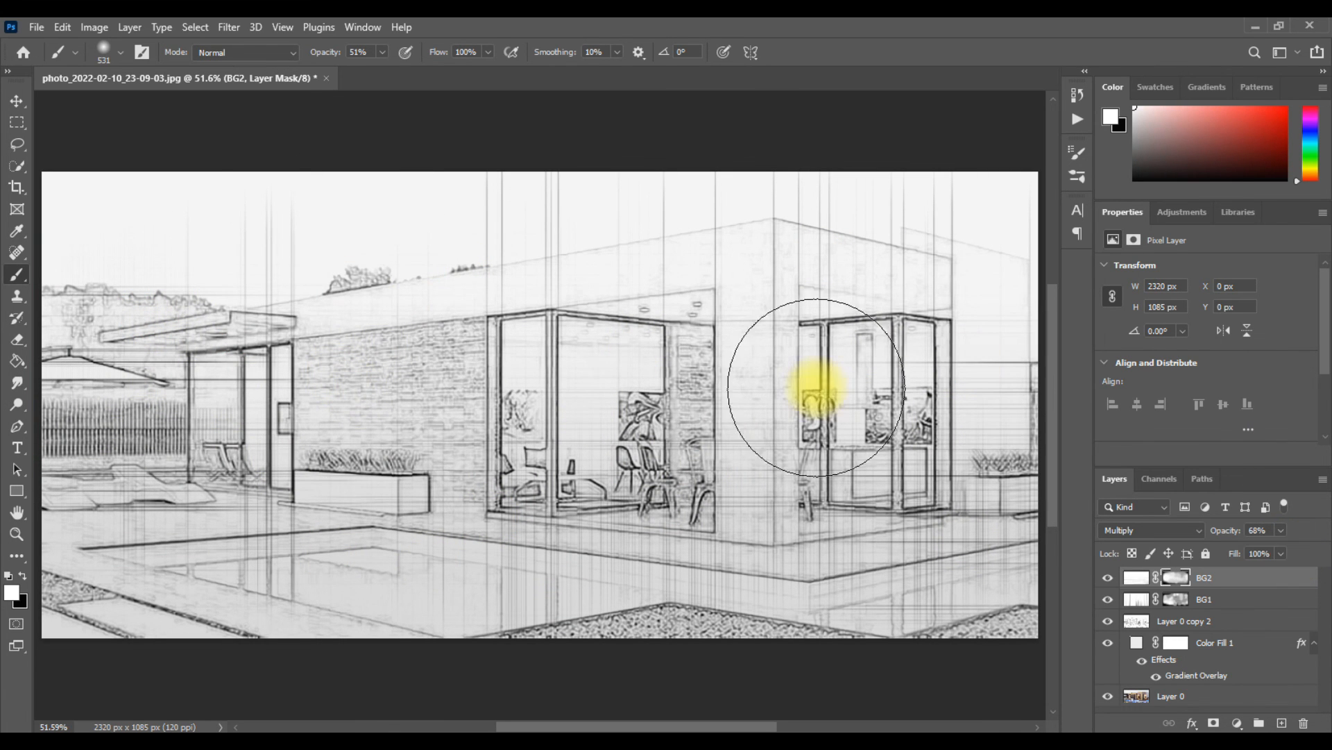
{"action": "left_click", "coordinate": [1177, 599]}
{"action": "left_click_drag", "start_coordinate": [1281, 530], "coordinate": [1272, 551]}
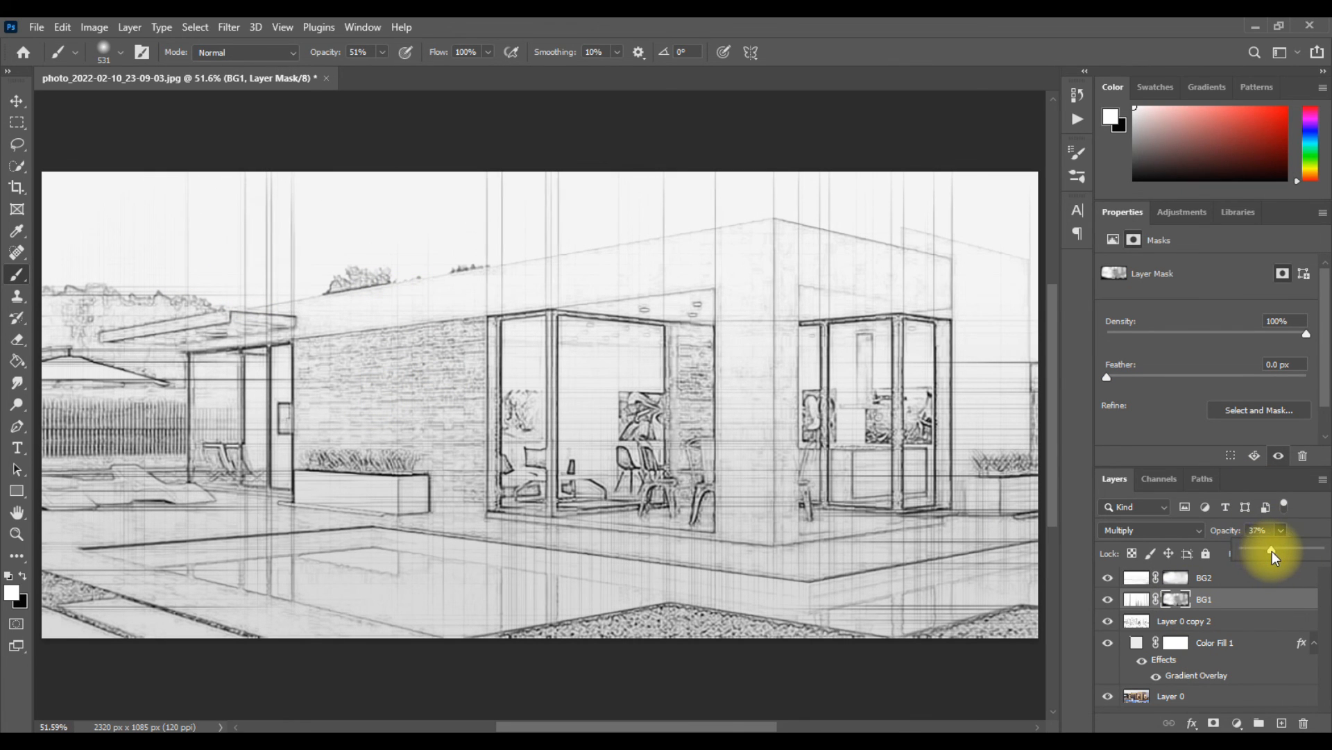
{"action": "left_click", "coordinate": [1137, 577]}
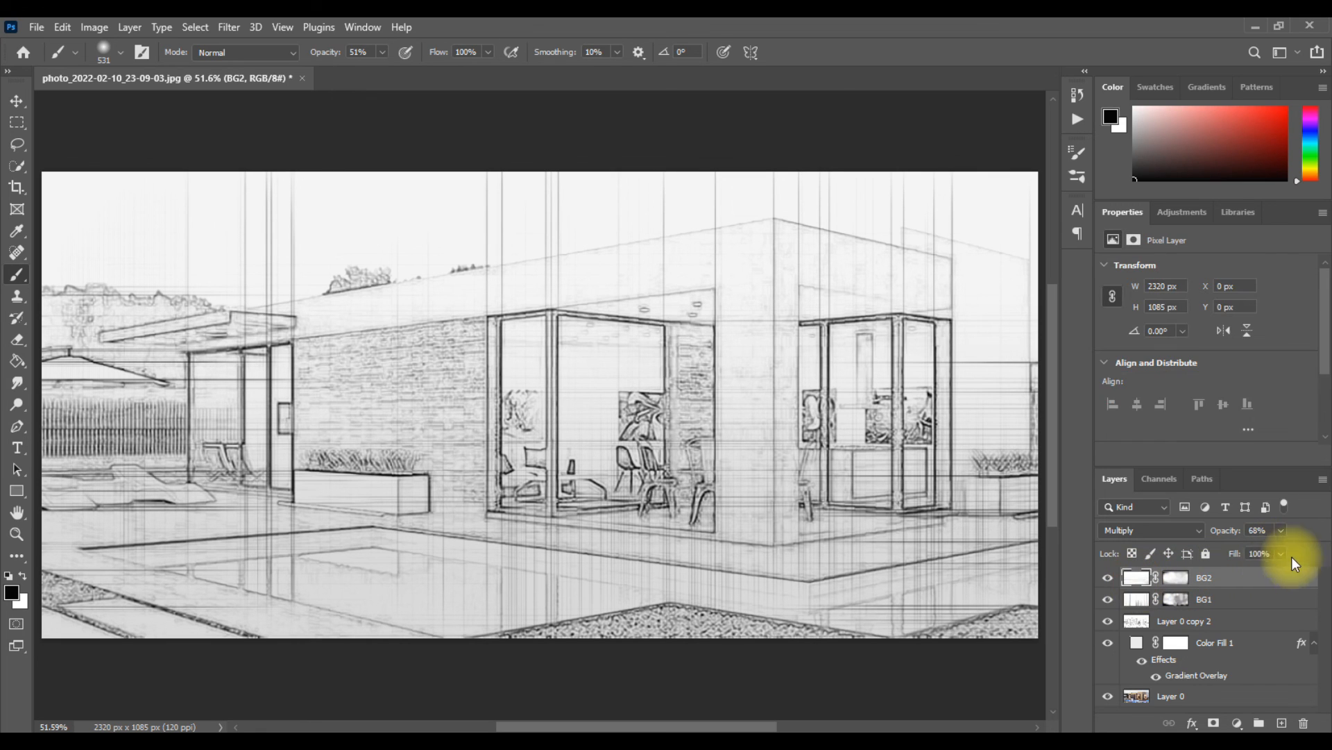
{"action": "left_click", "coordinate": [1282, 531]}
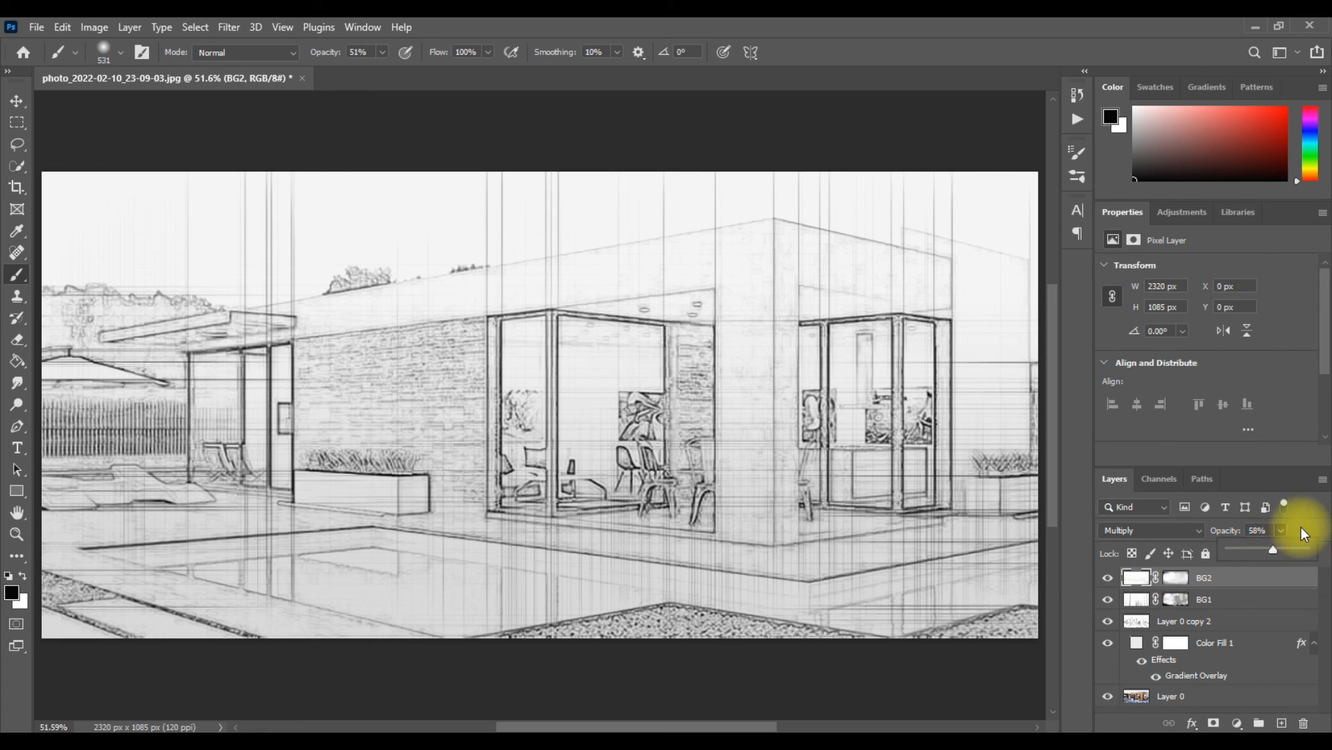
Step: Select Layer 0, switch to the Move tool, and inspect the sketch's line detail around the house up close
{"action": "left_click", "coordinate": [1225, 694]}
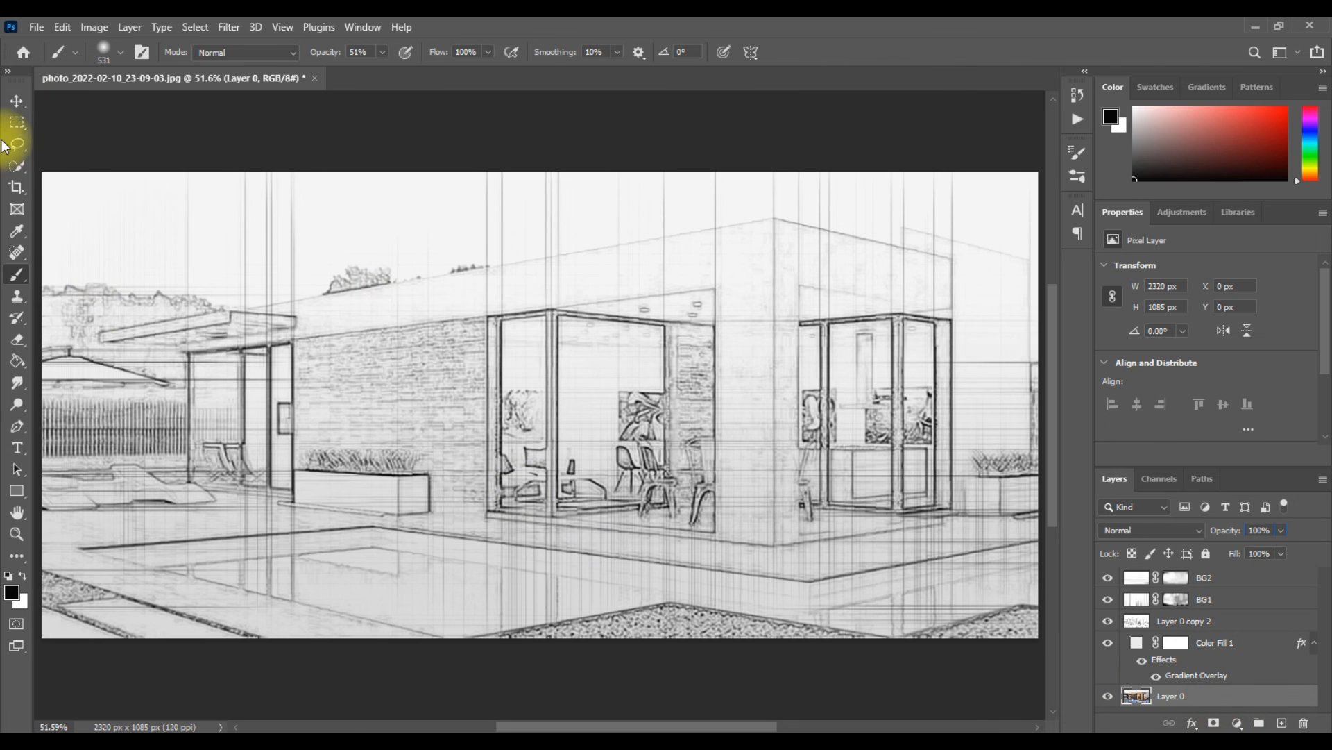
{"action": "left_click", "coordinate": [17, 101]}
{"action": "scroll", "coordinate": [620, 381], "scroll_direction": "up", "scroll_amount": 4}
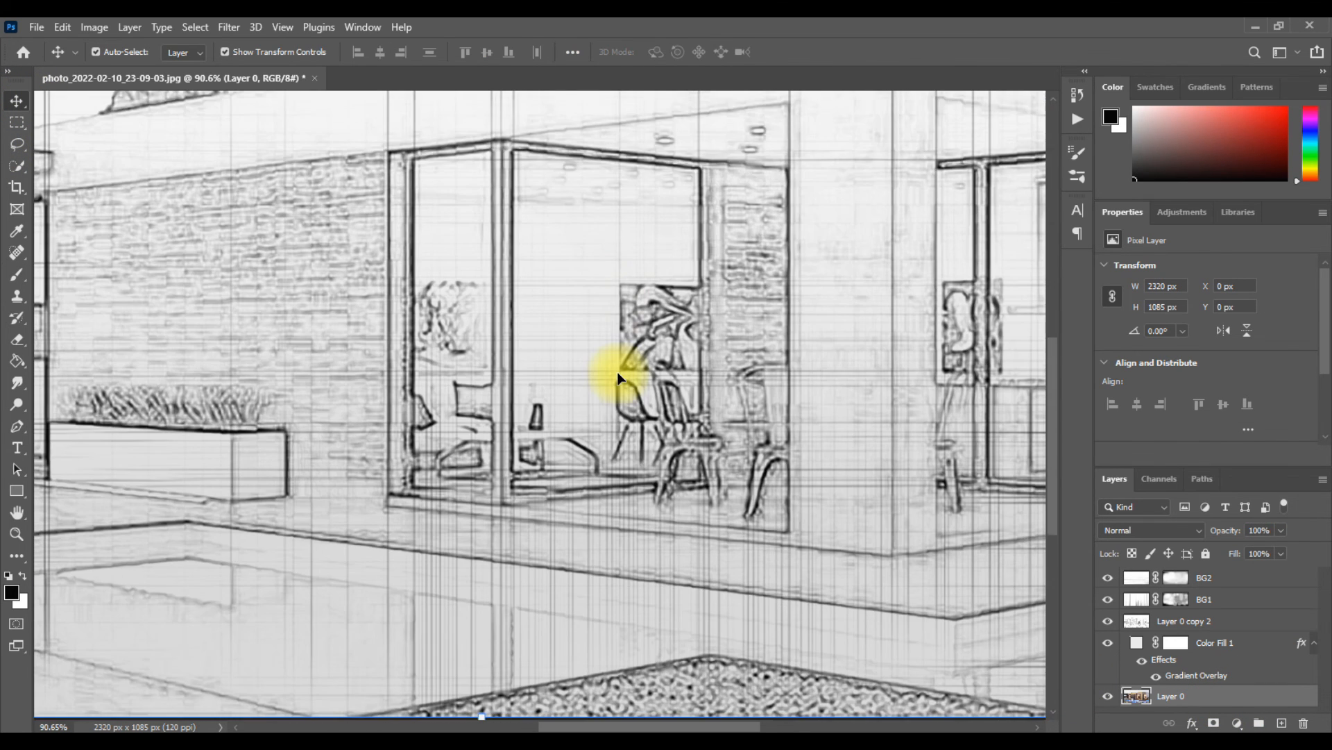
{"action": "scroll", "coordinate": [618, 368], "scroll_direction": "down", "scroll_amount": 5}
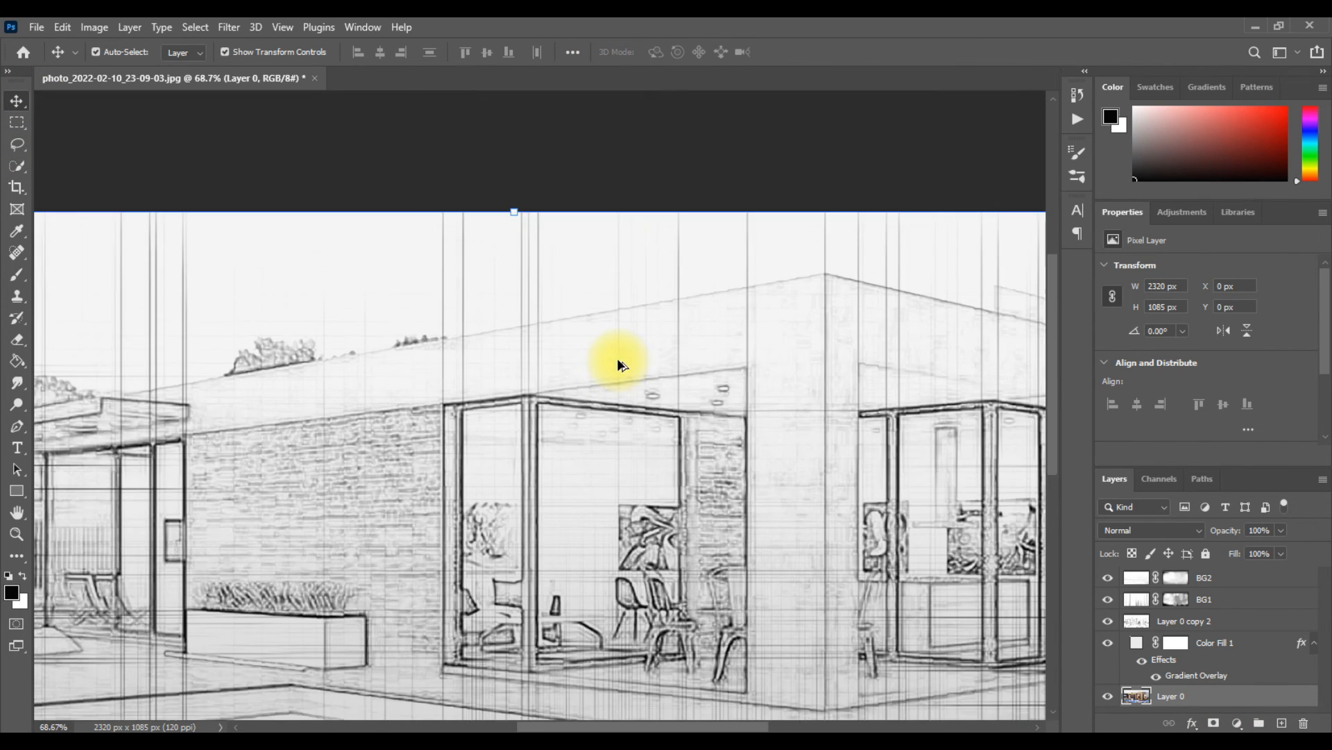